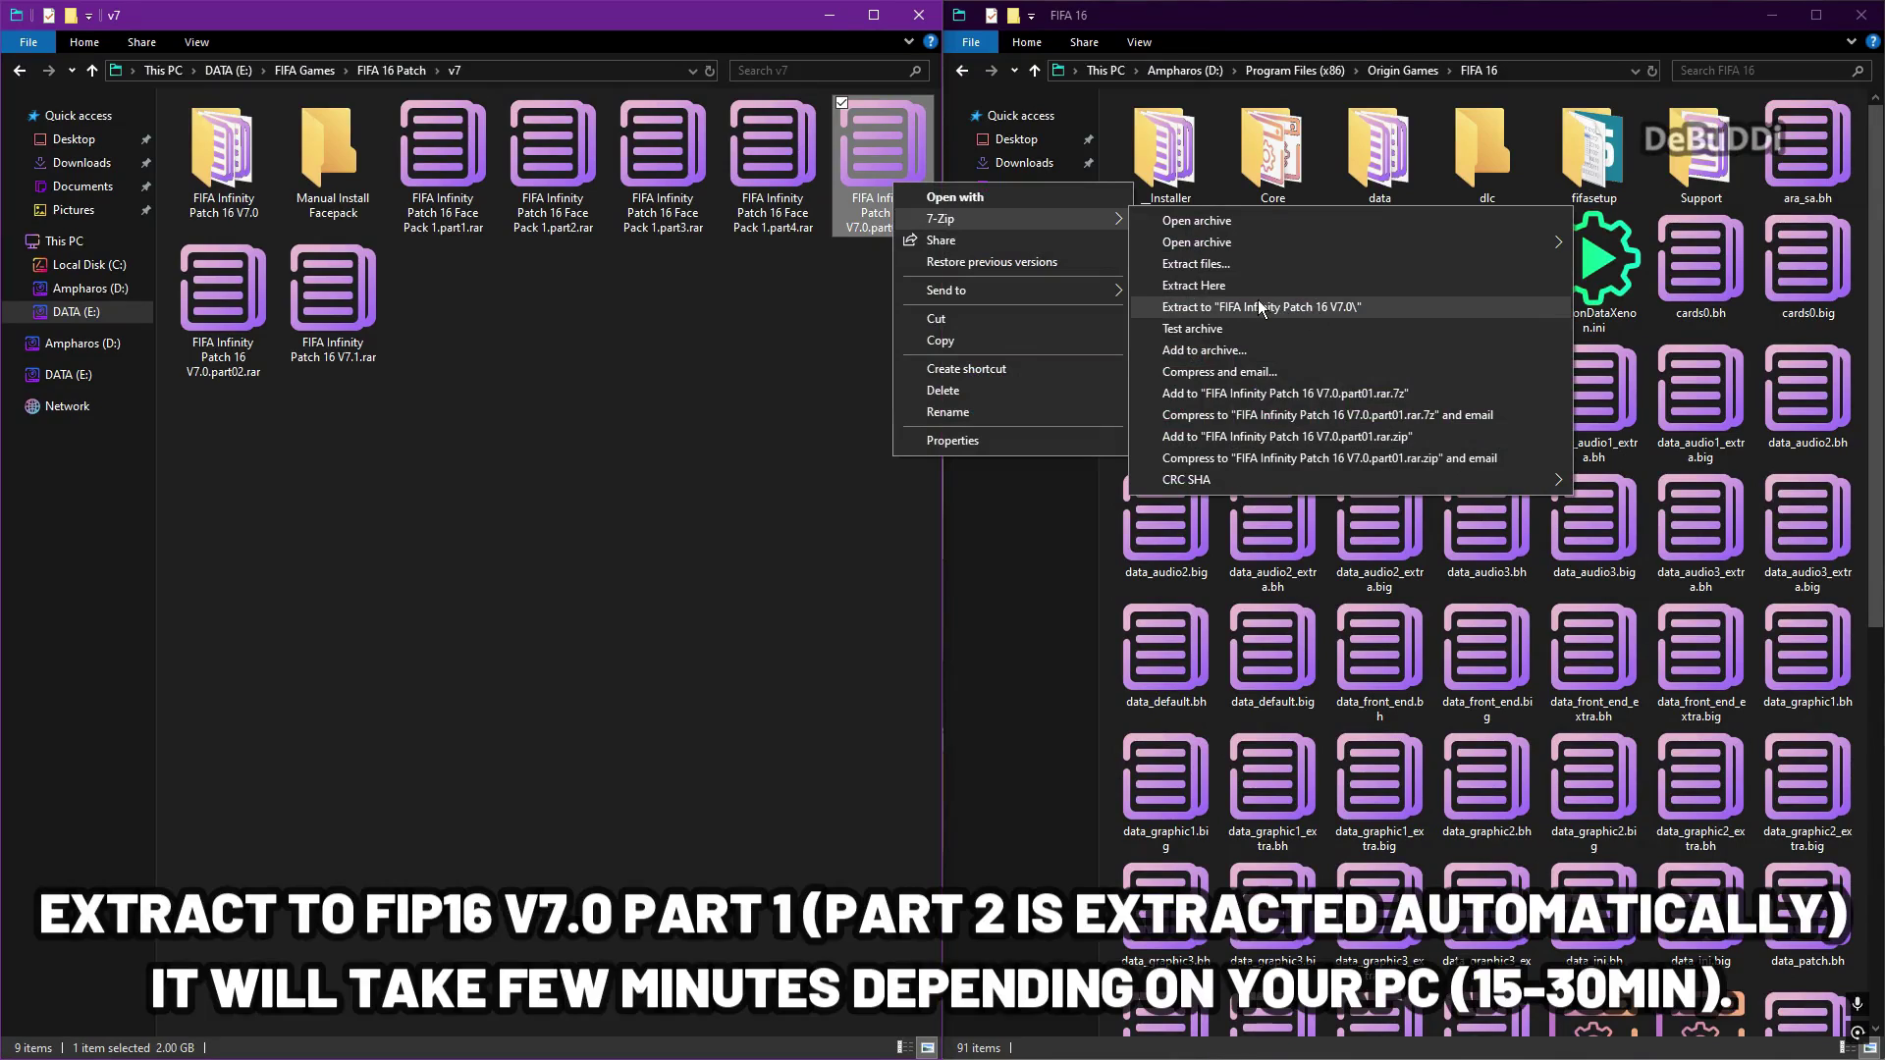
Extract FIFA Infinity Patch 16 V7.0.part01.rar and FIFA Infinity Patch 16 V7.1.rar with 7-Zip, each into a folder of its own name.
left_click(1258, 308)
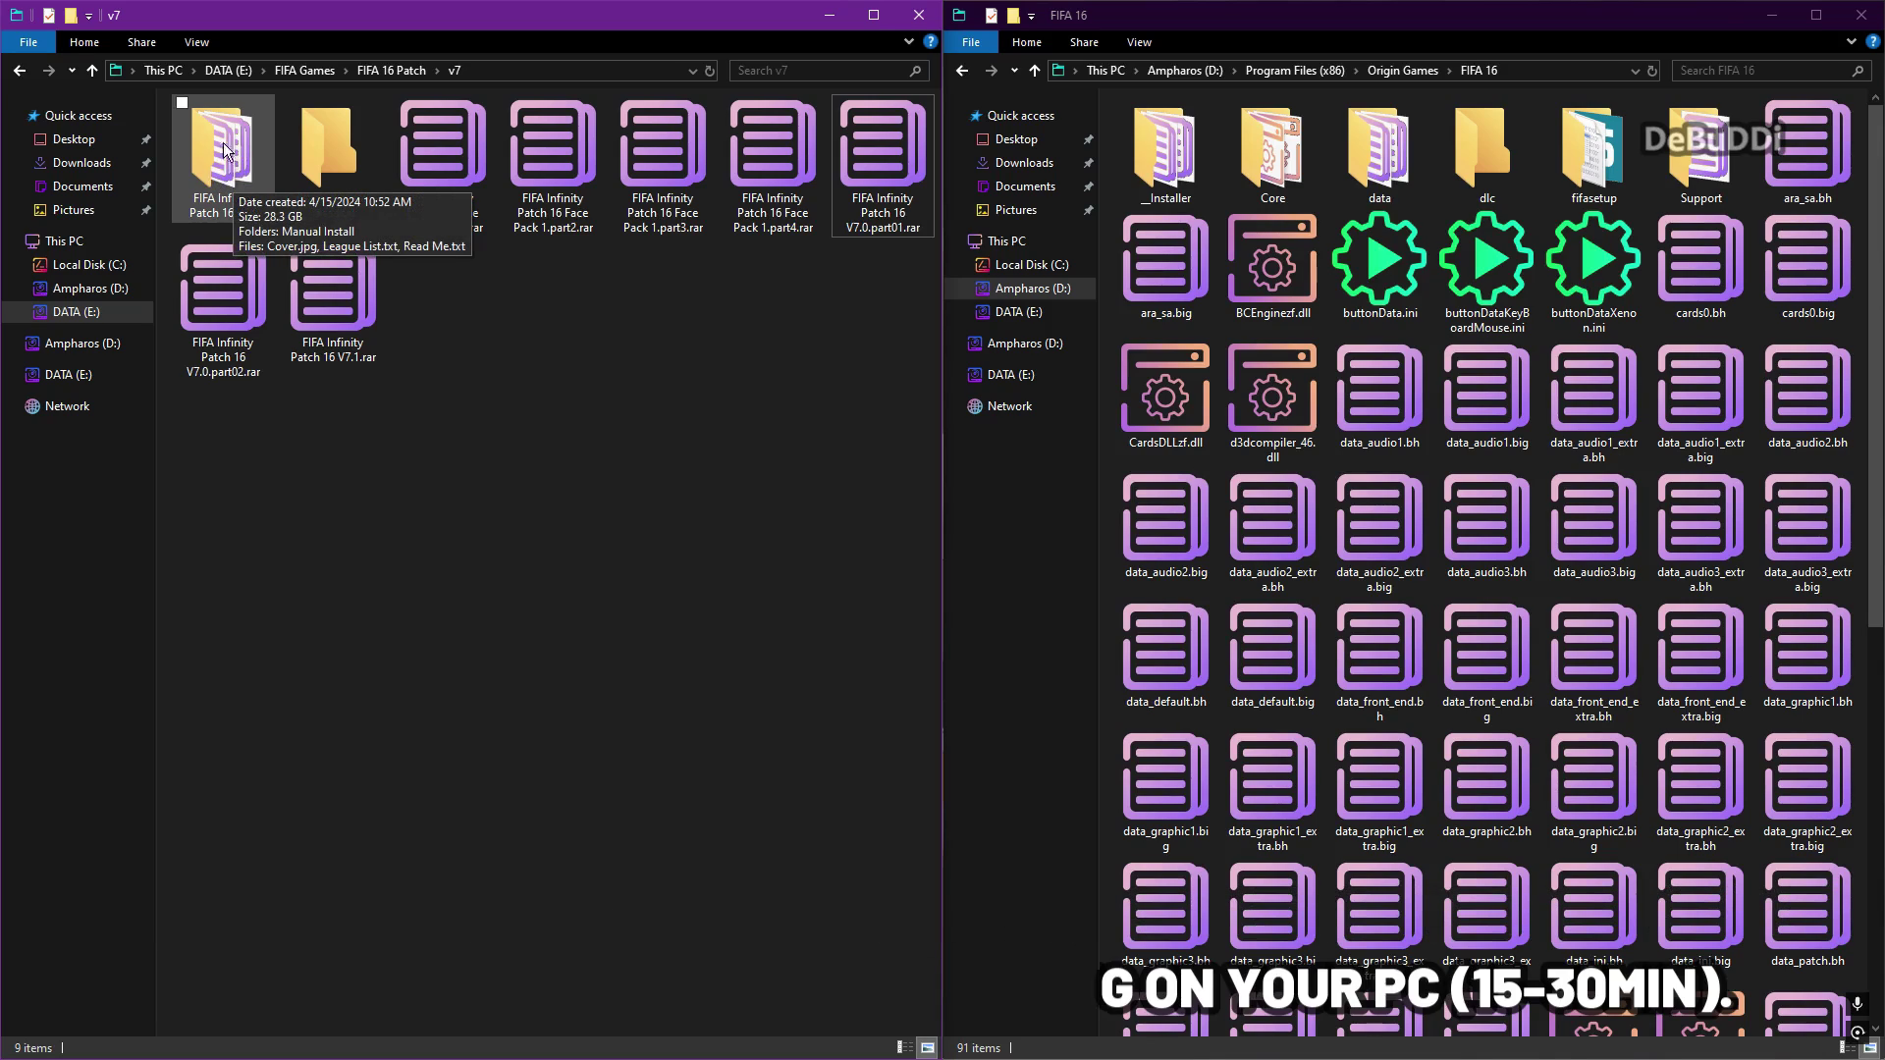
left_click(365, 309)
right_click(366, 306)
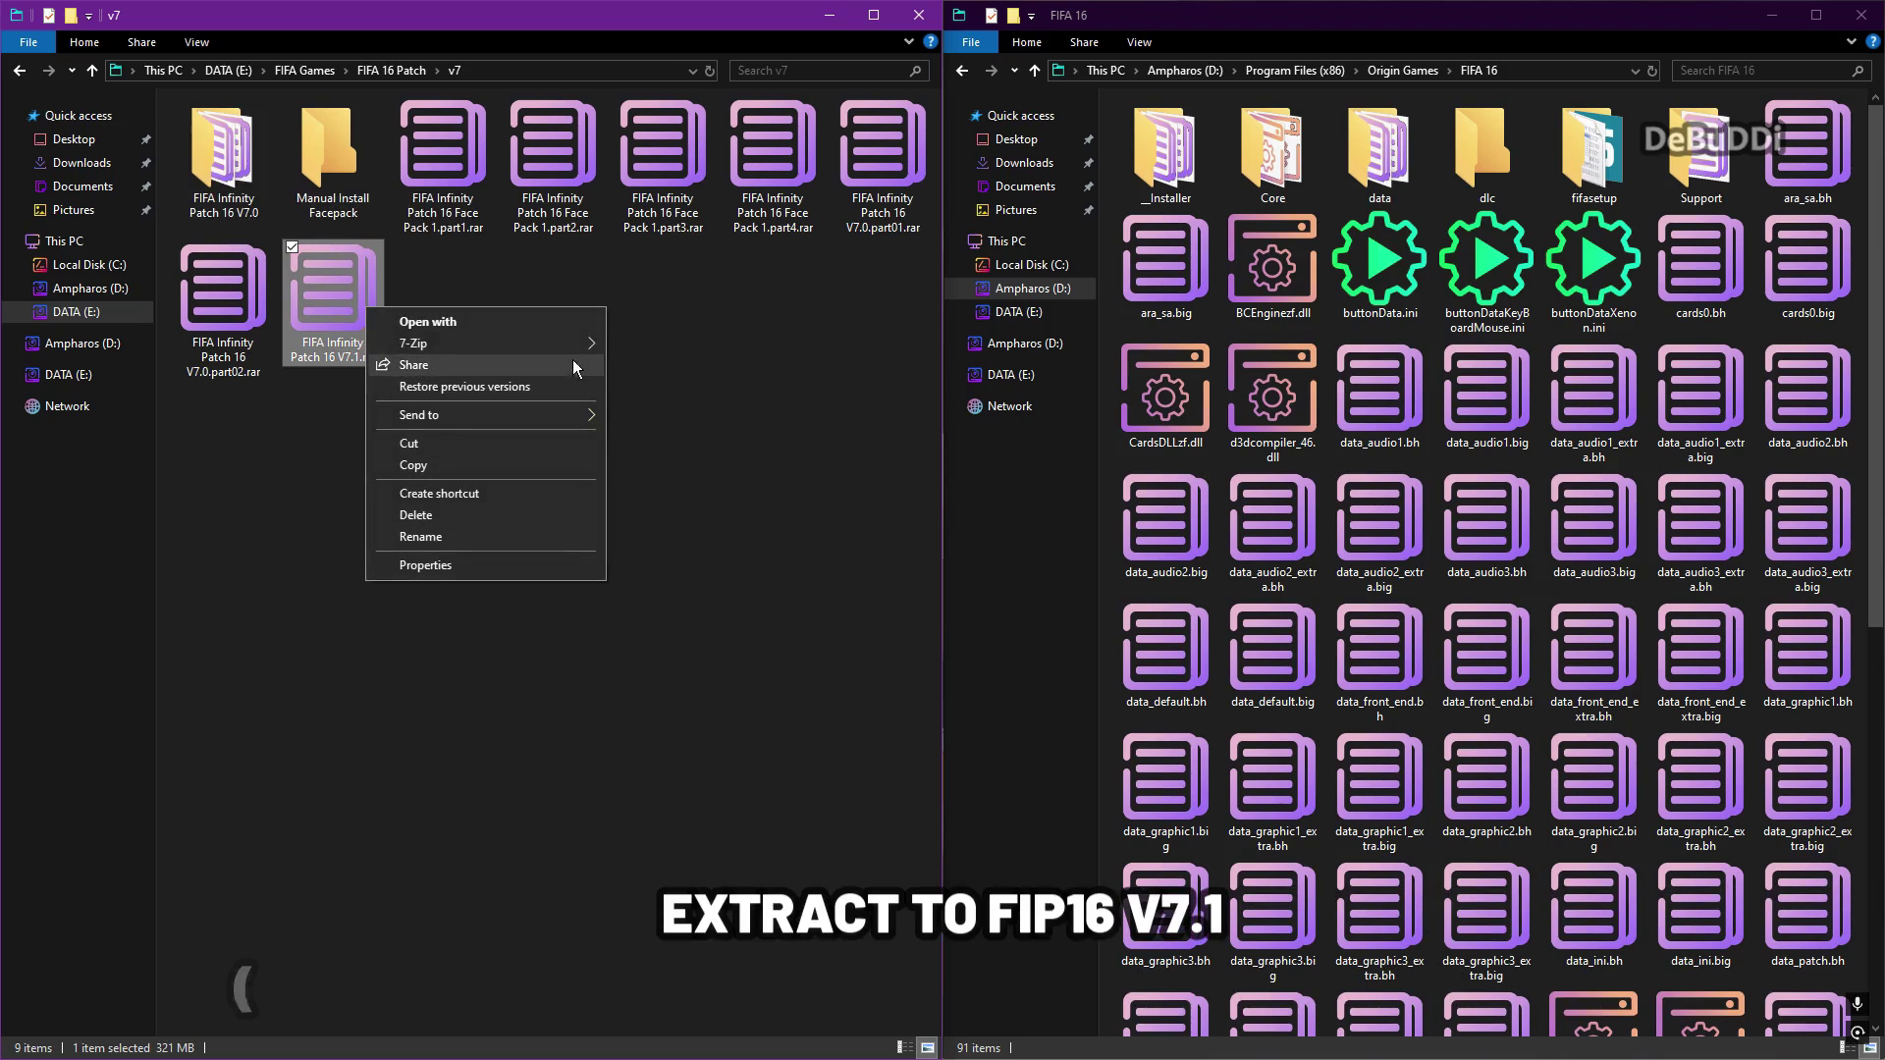
mouse_move(490, 344)
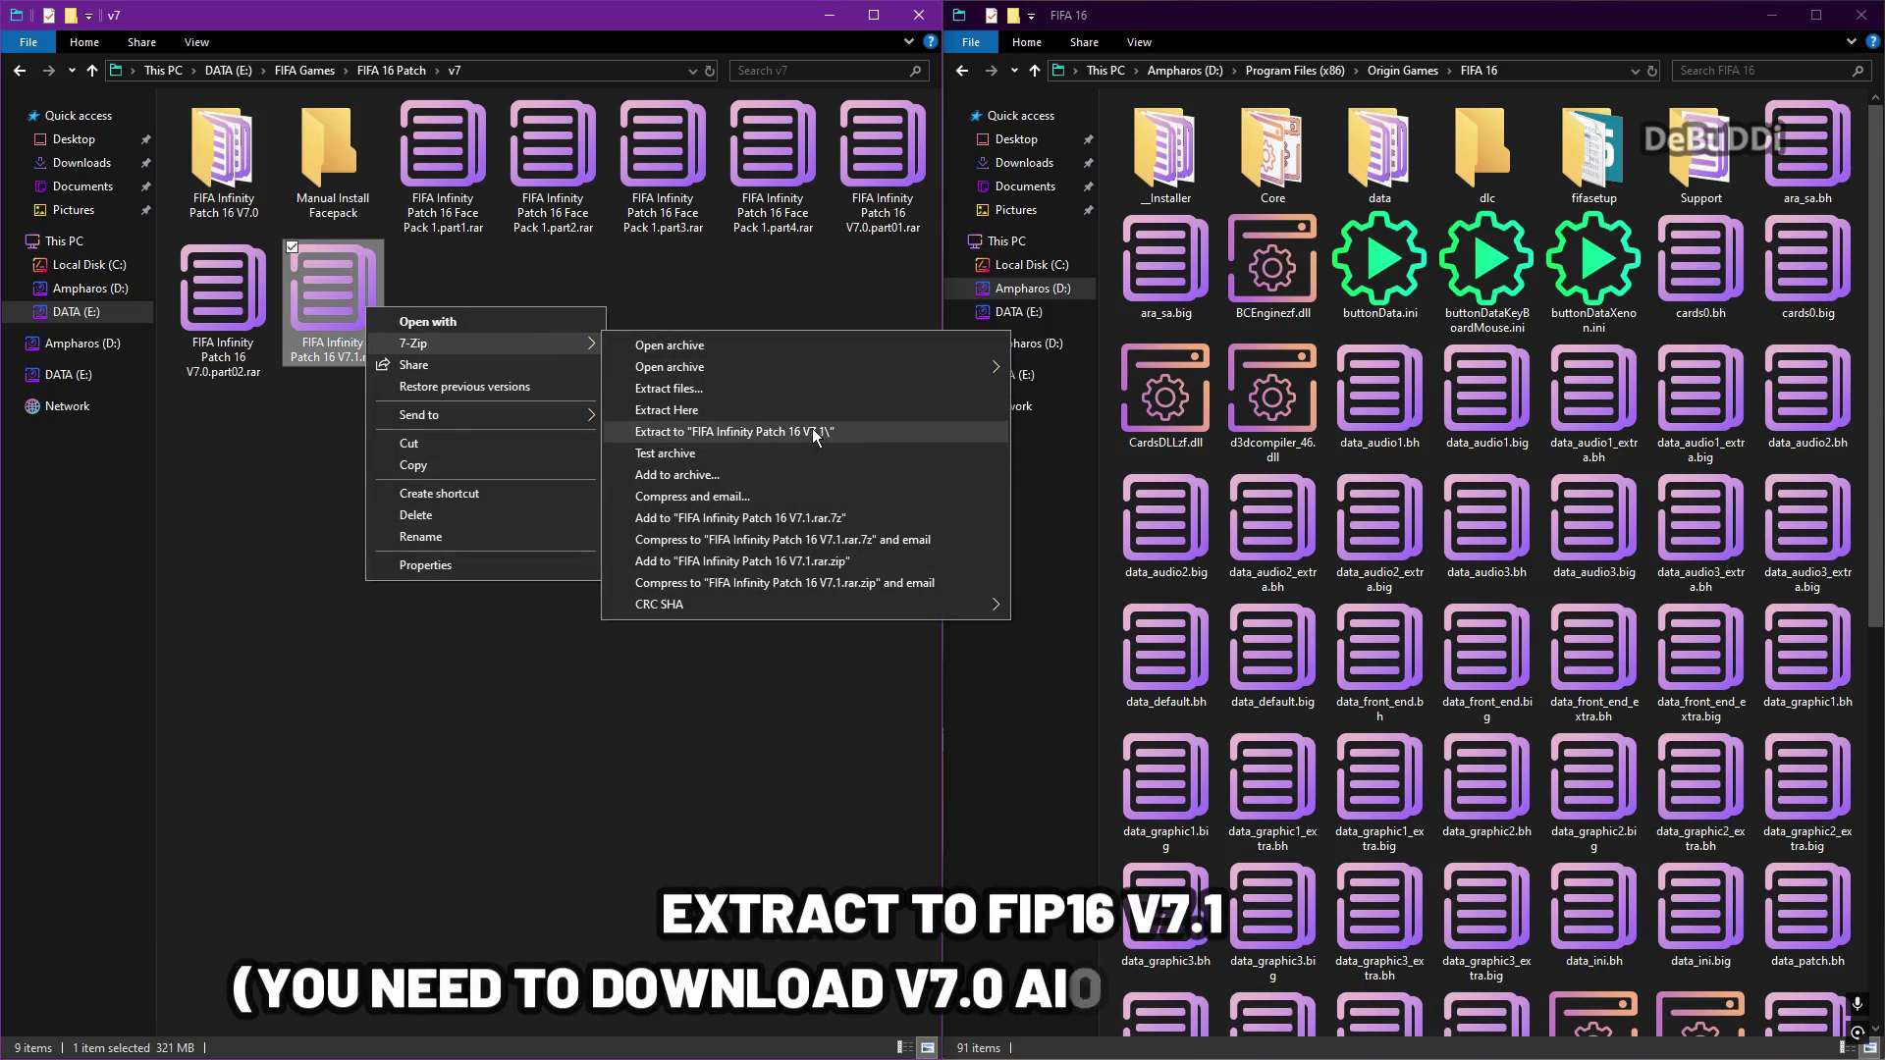
left_click(796, 431)
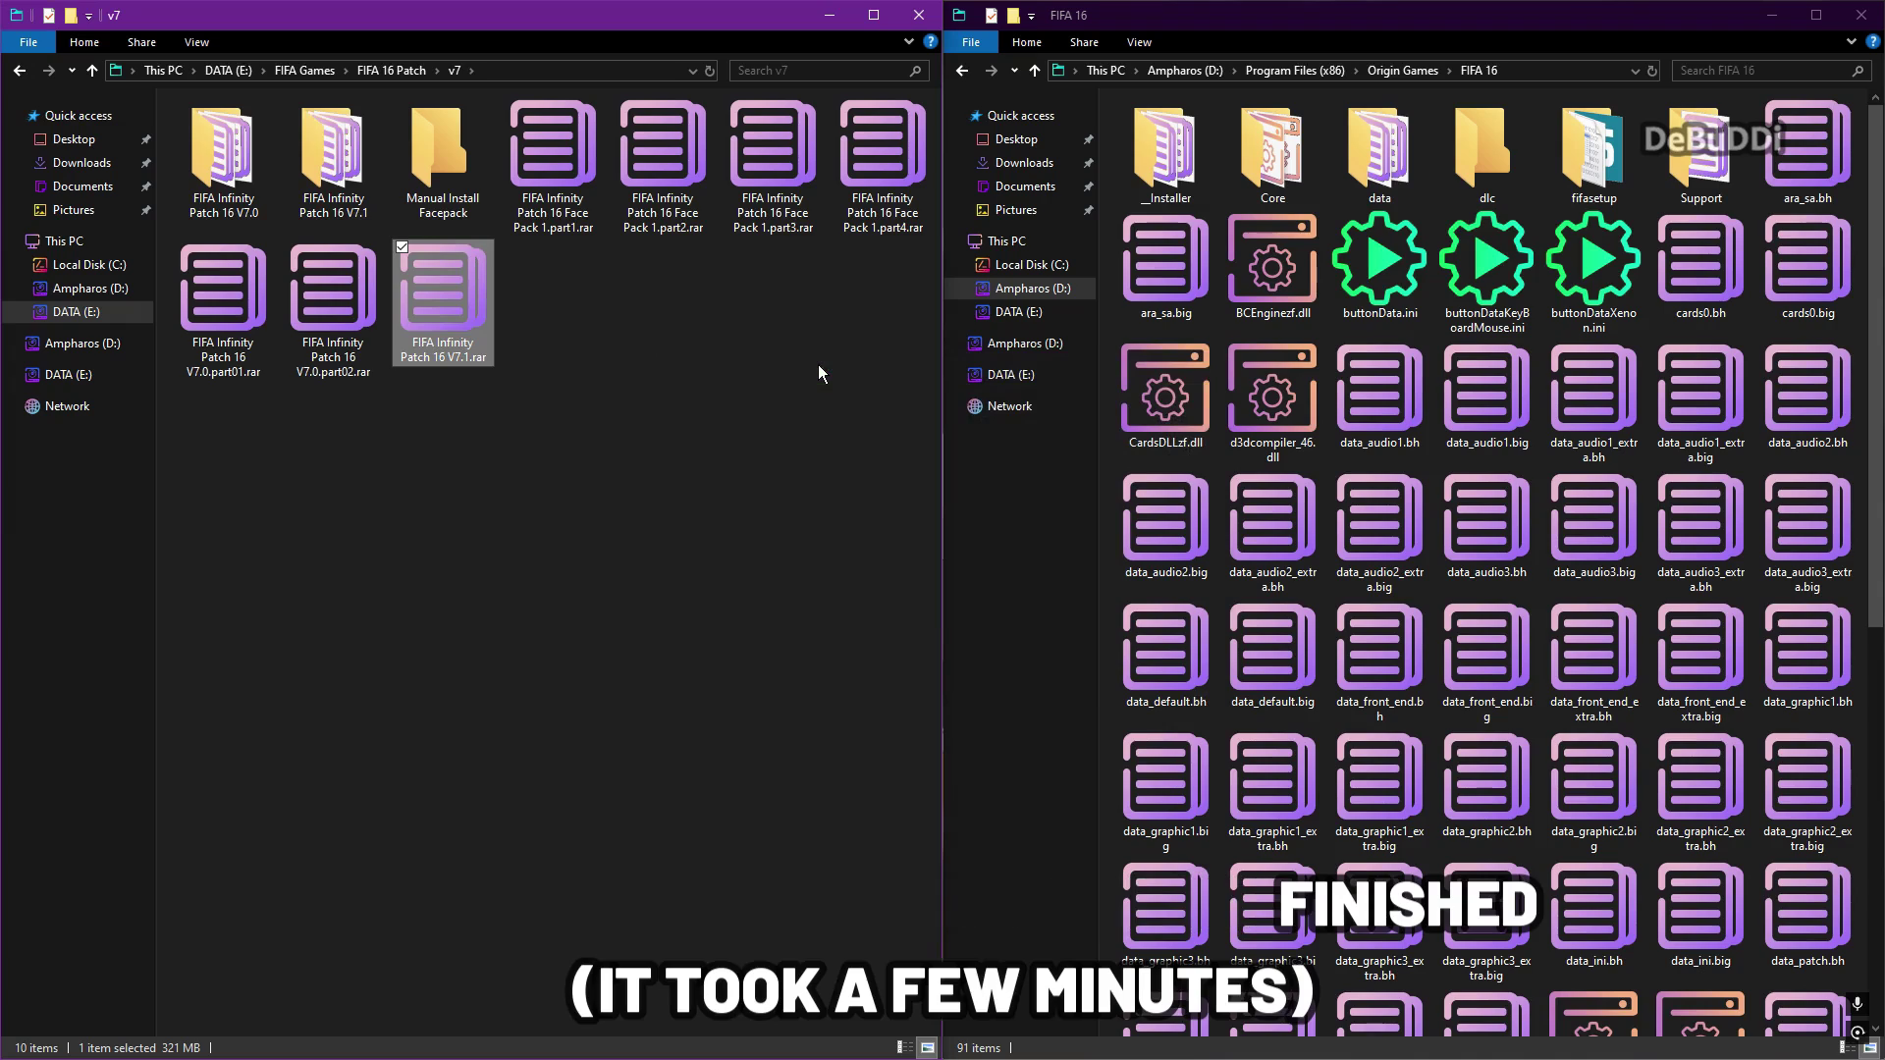
left_click(563, 582)
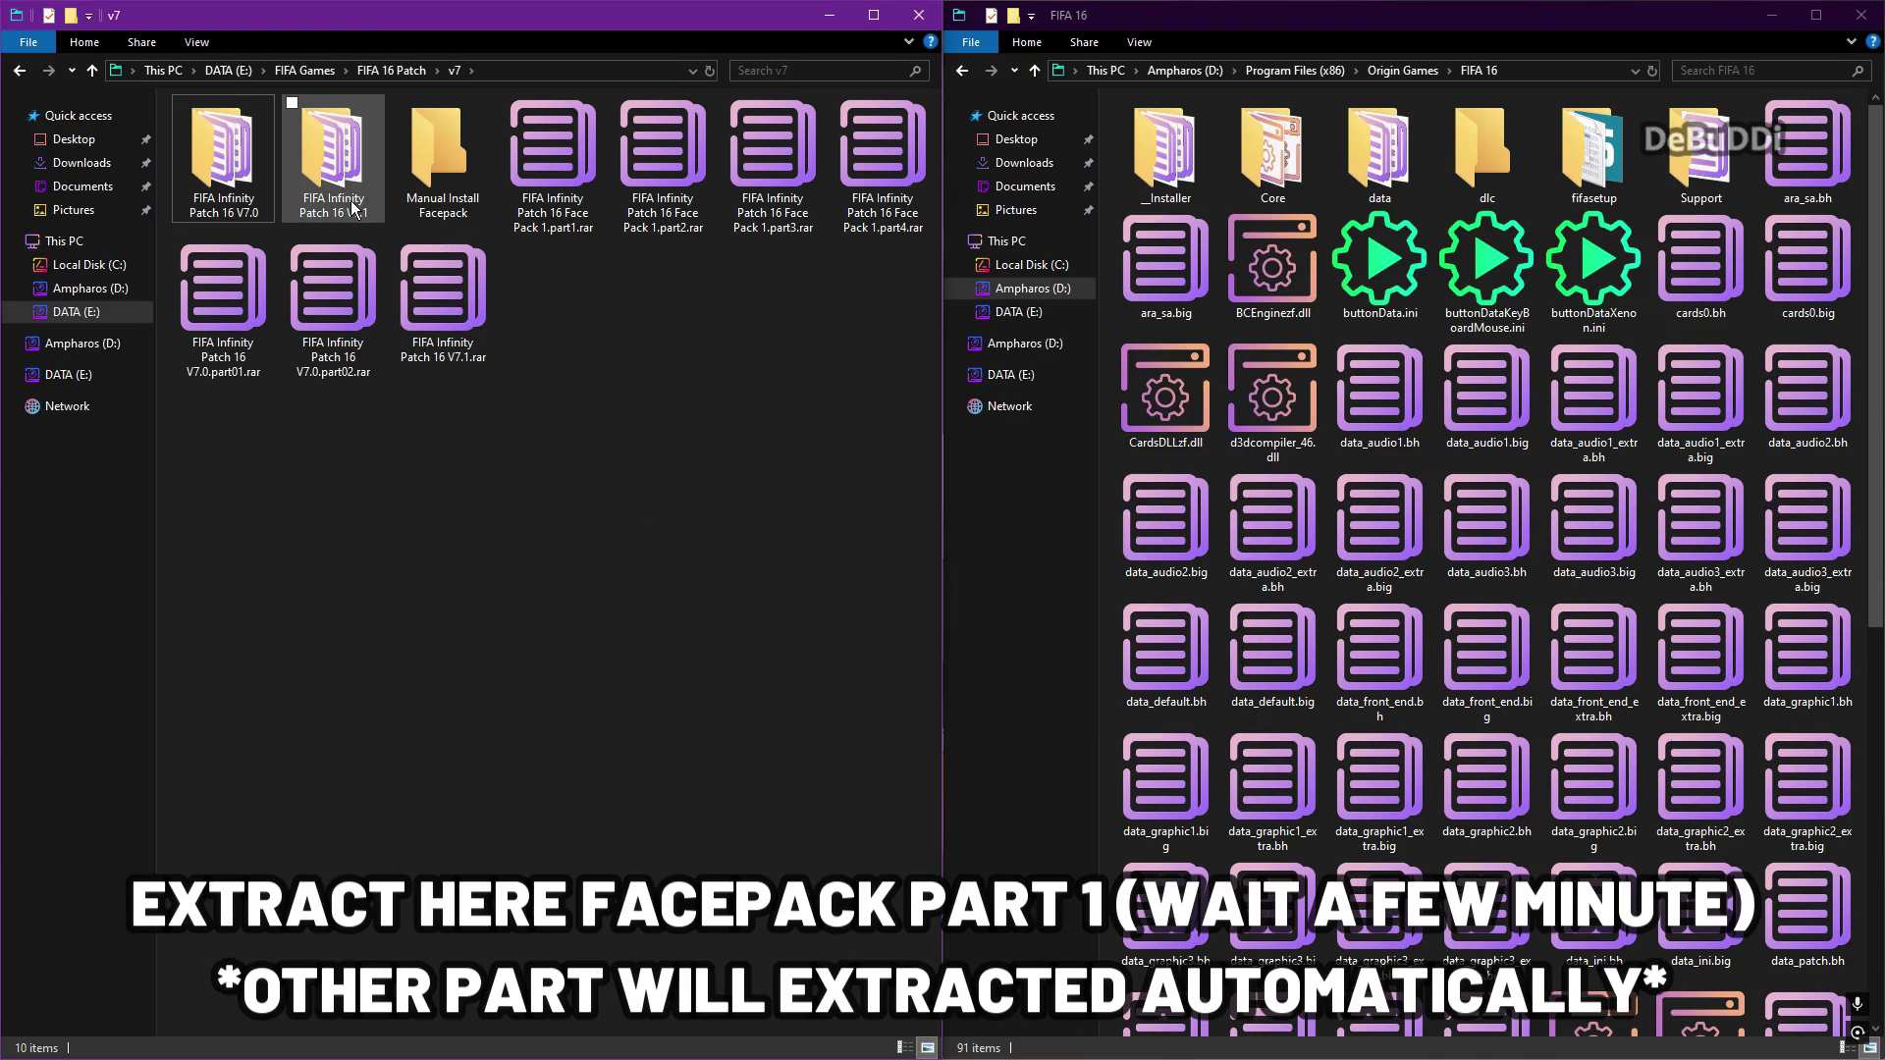
left_click(586, 187)
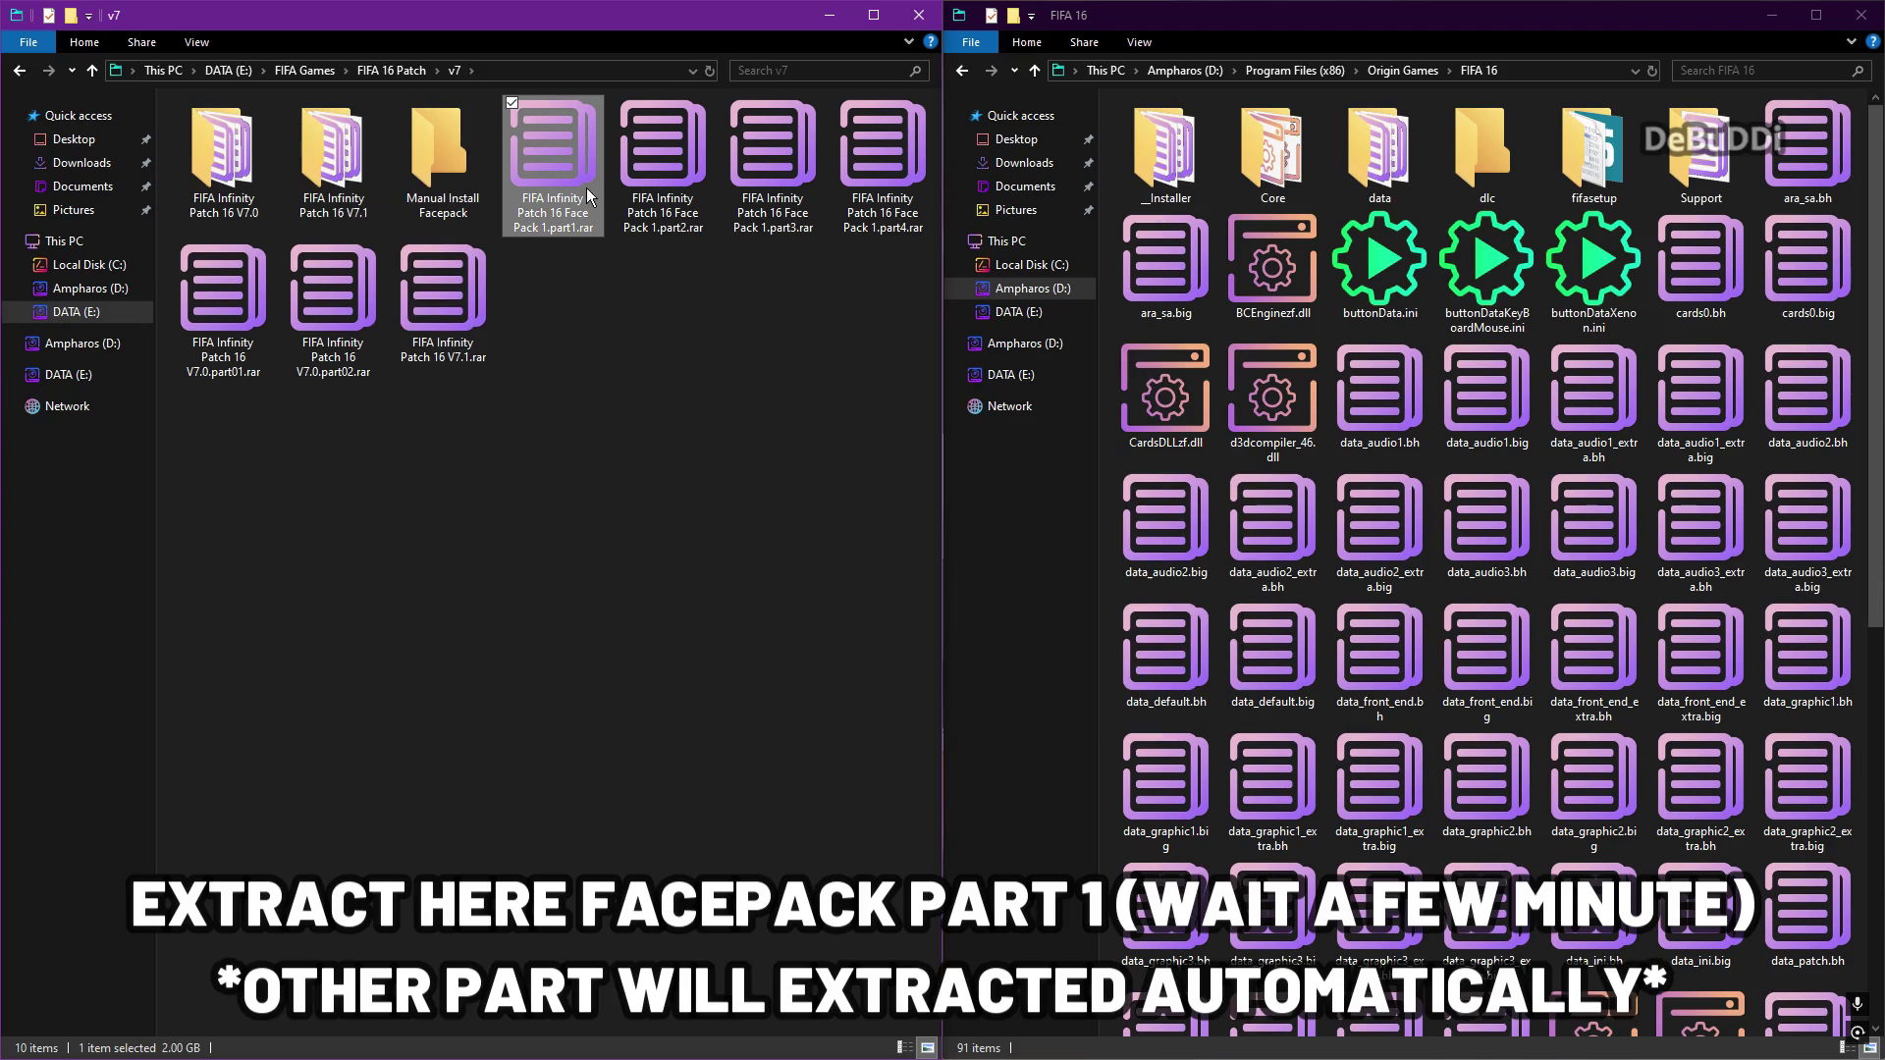
right_click(586, 186)
mouse_move(687, 224)
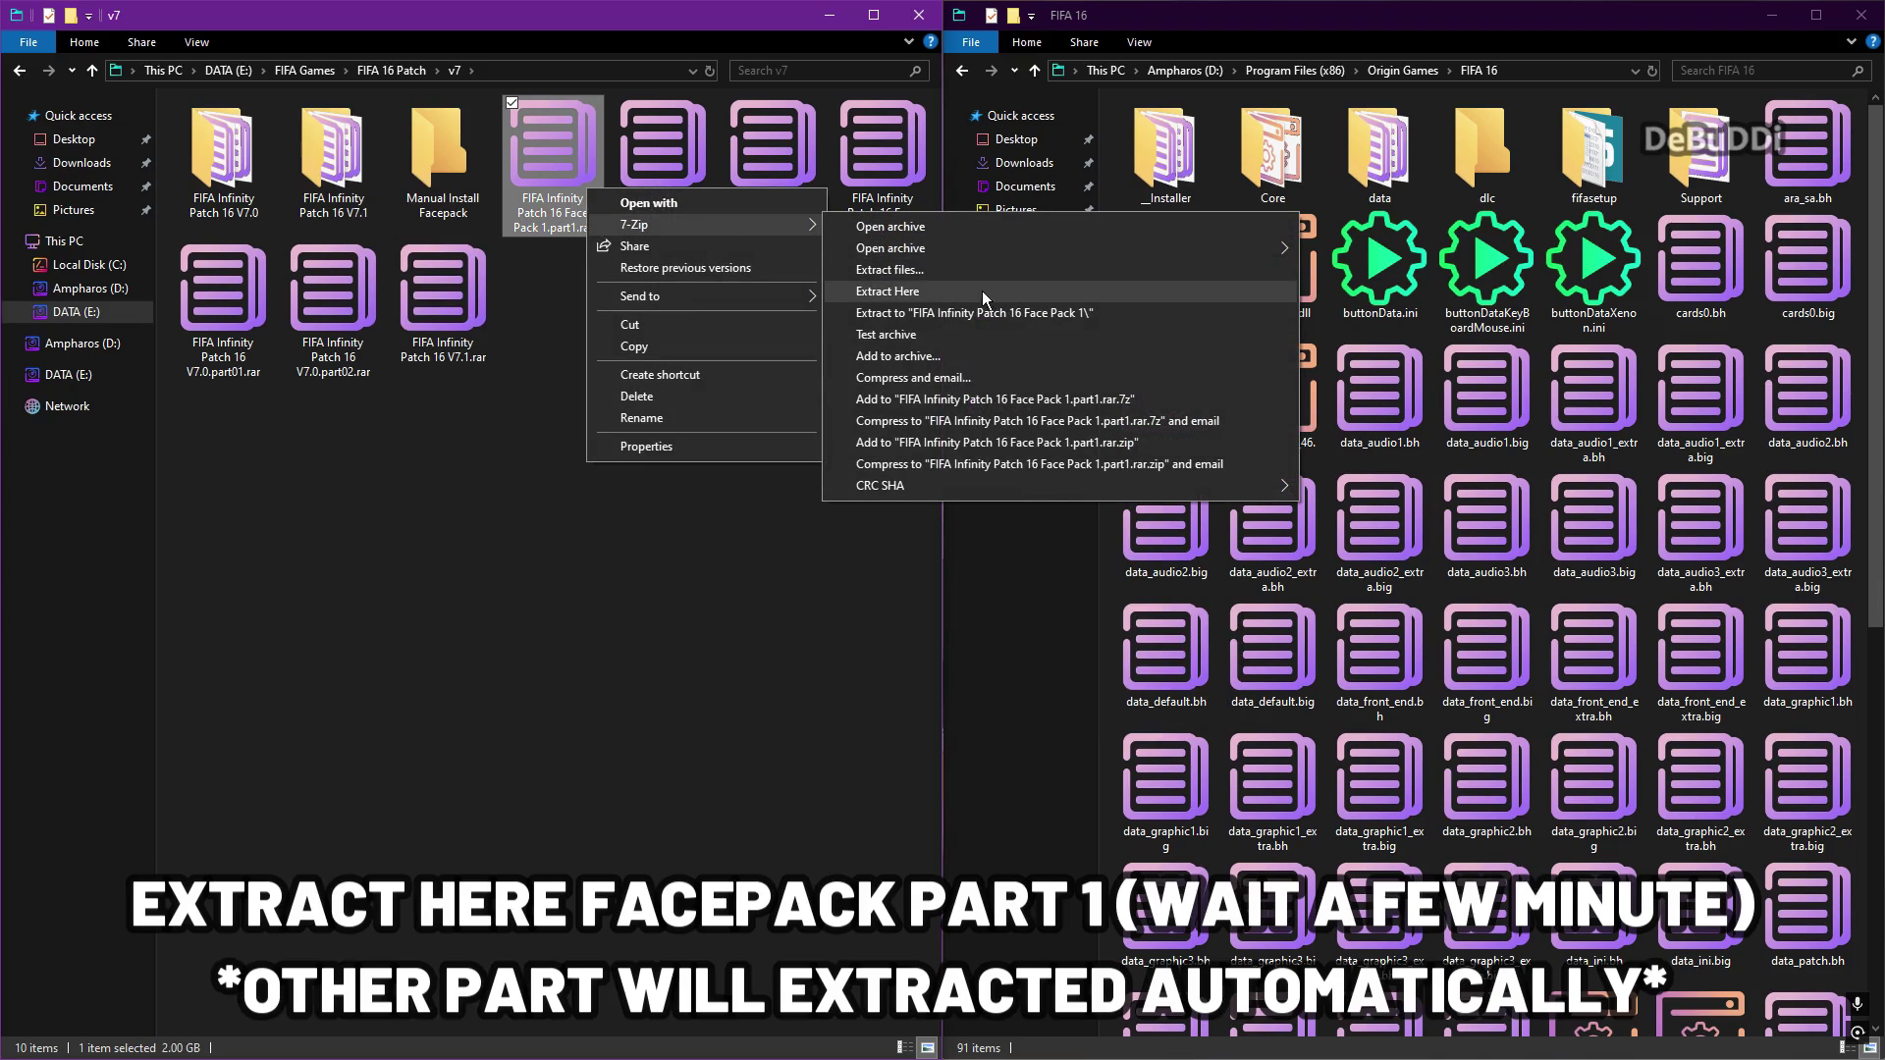
left_click(538, 177)
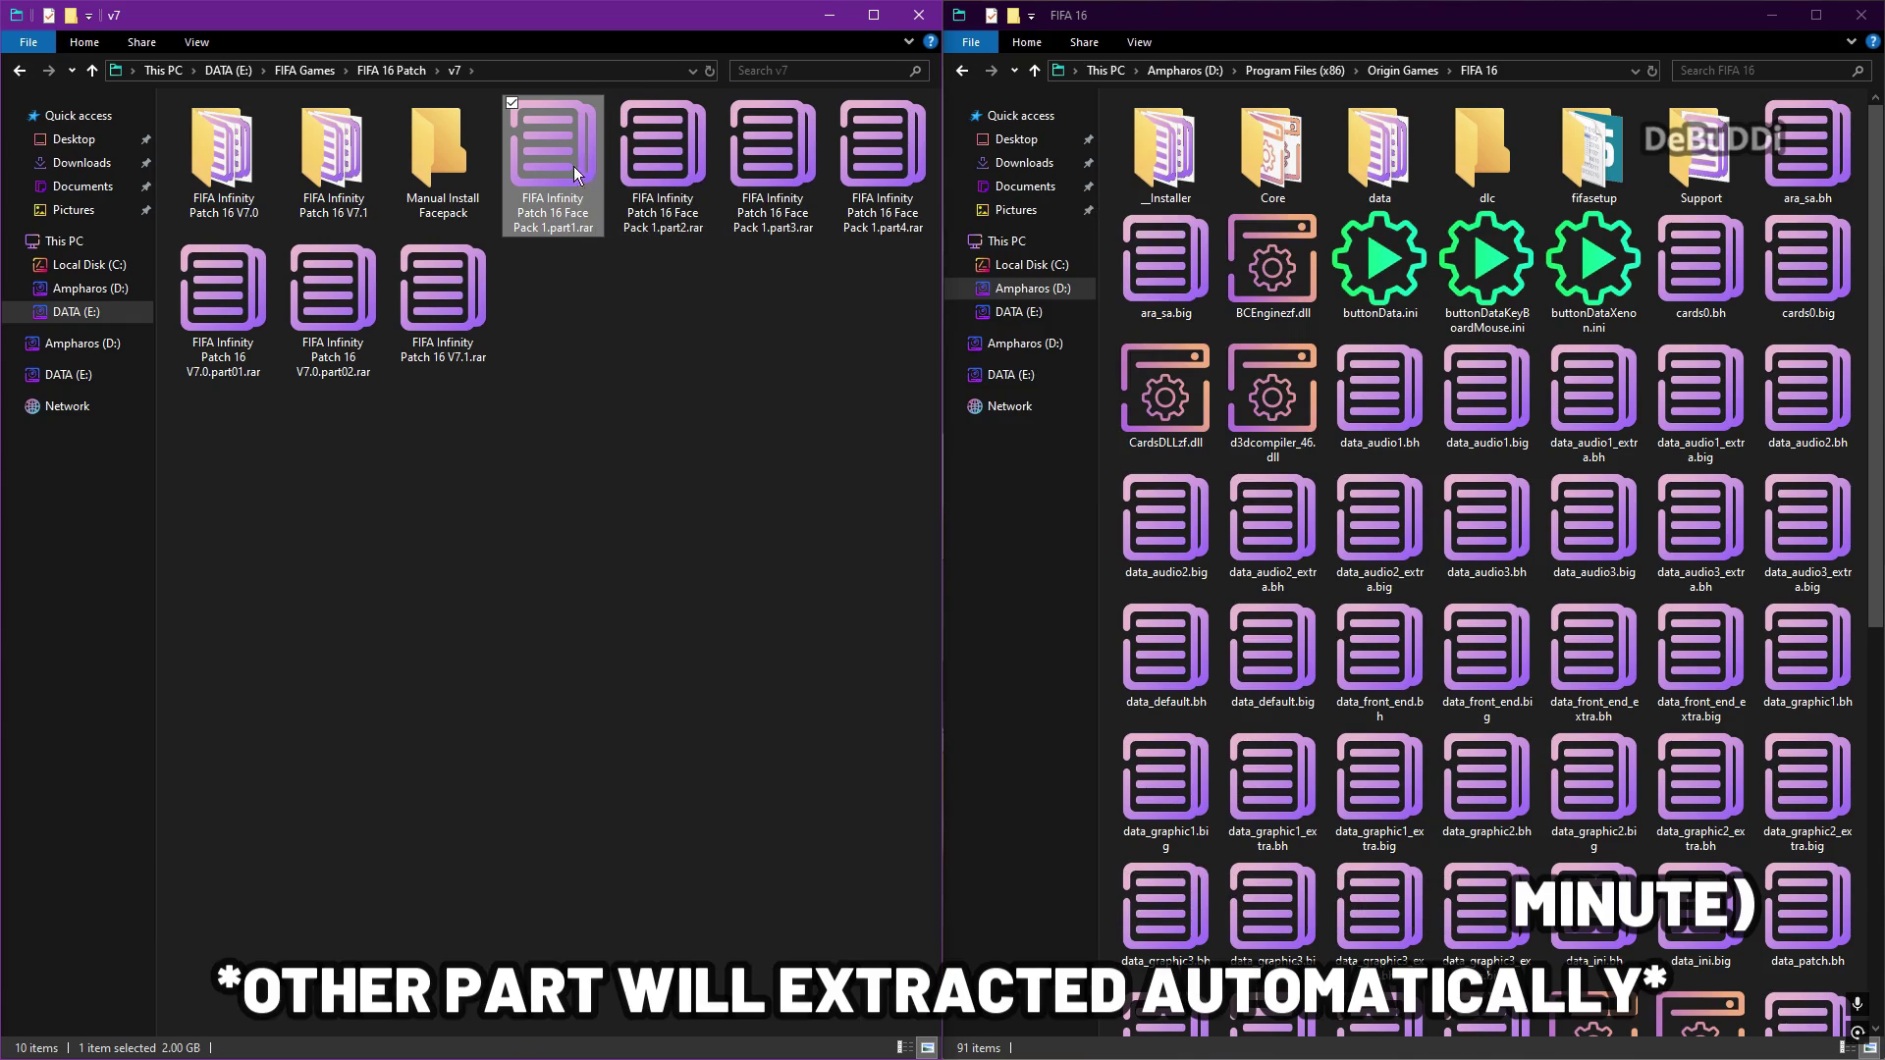
Open the extracted FIFA Infinity Patch 16 V7.0 folder, read its Read Me.txt notes, and close the file.
double_click(225, 162)
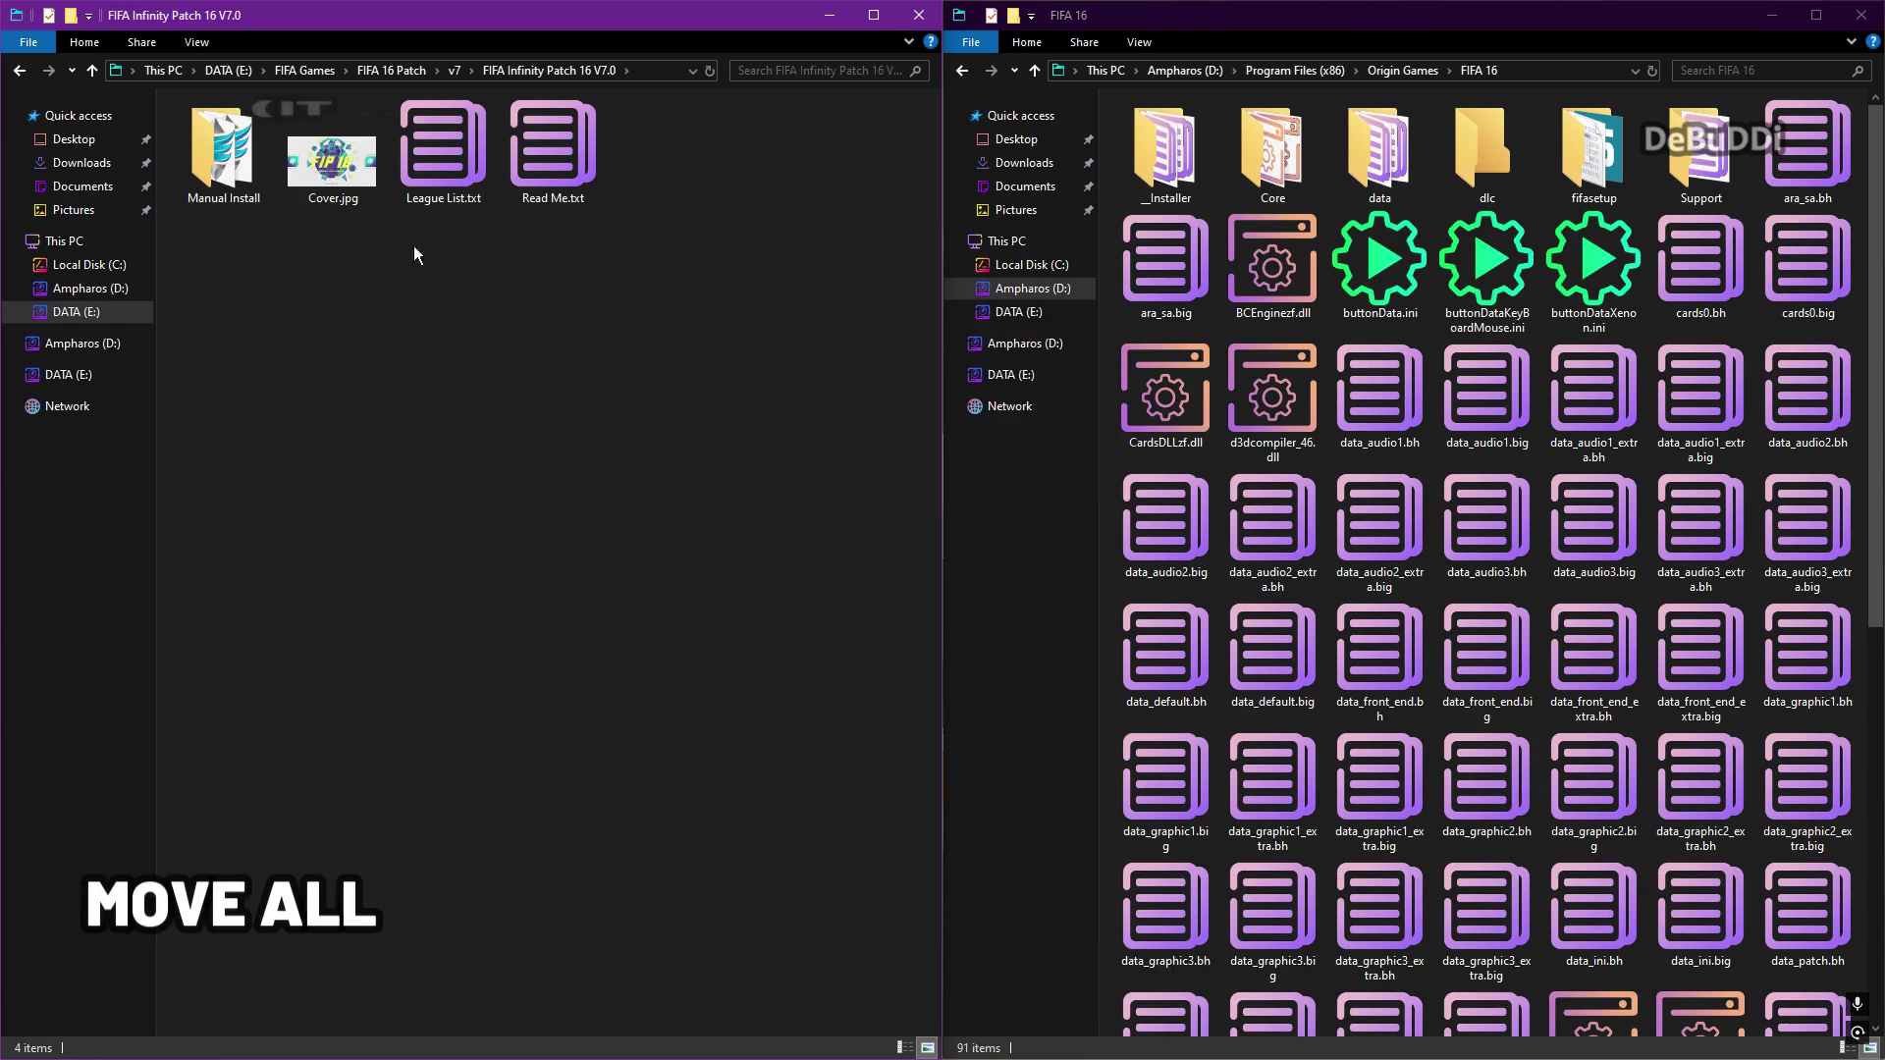
left_click(211, 175)
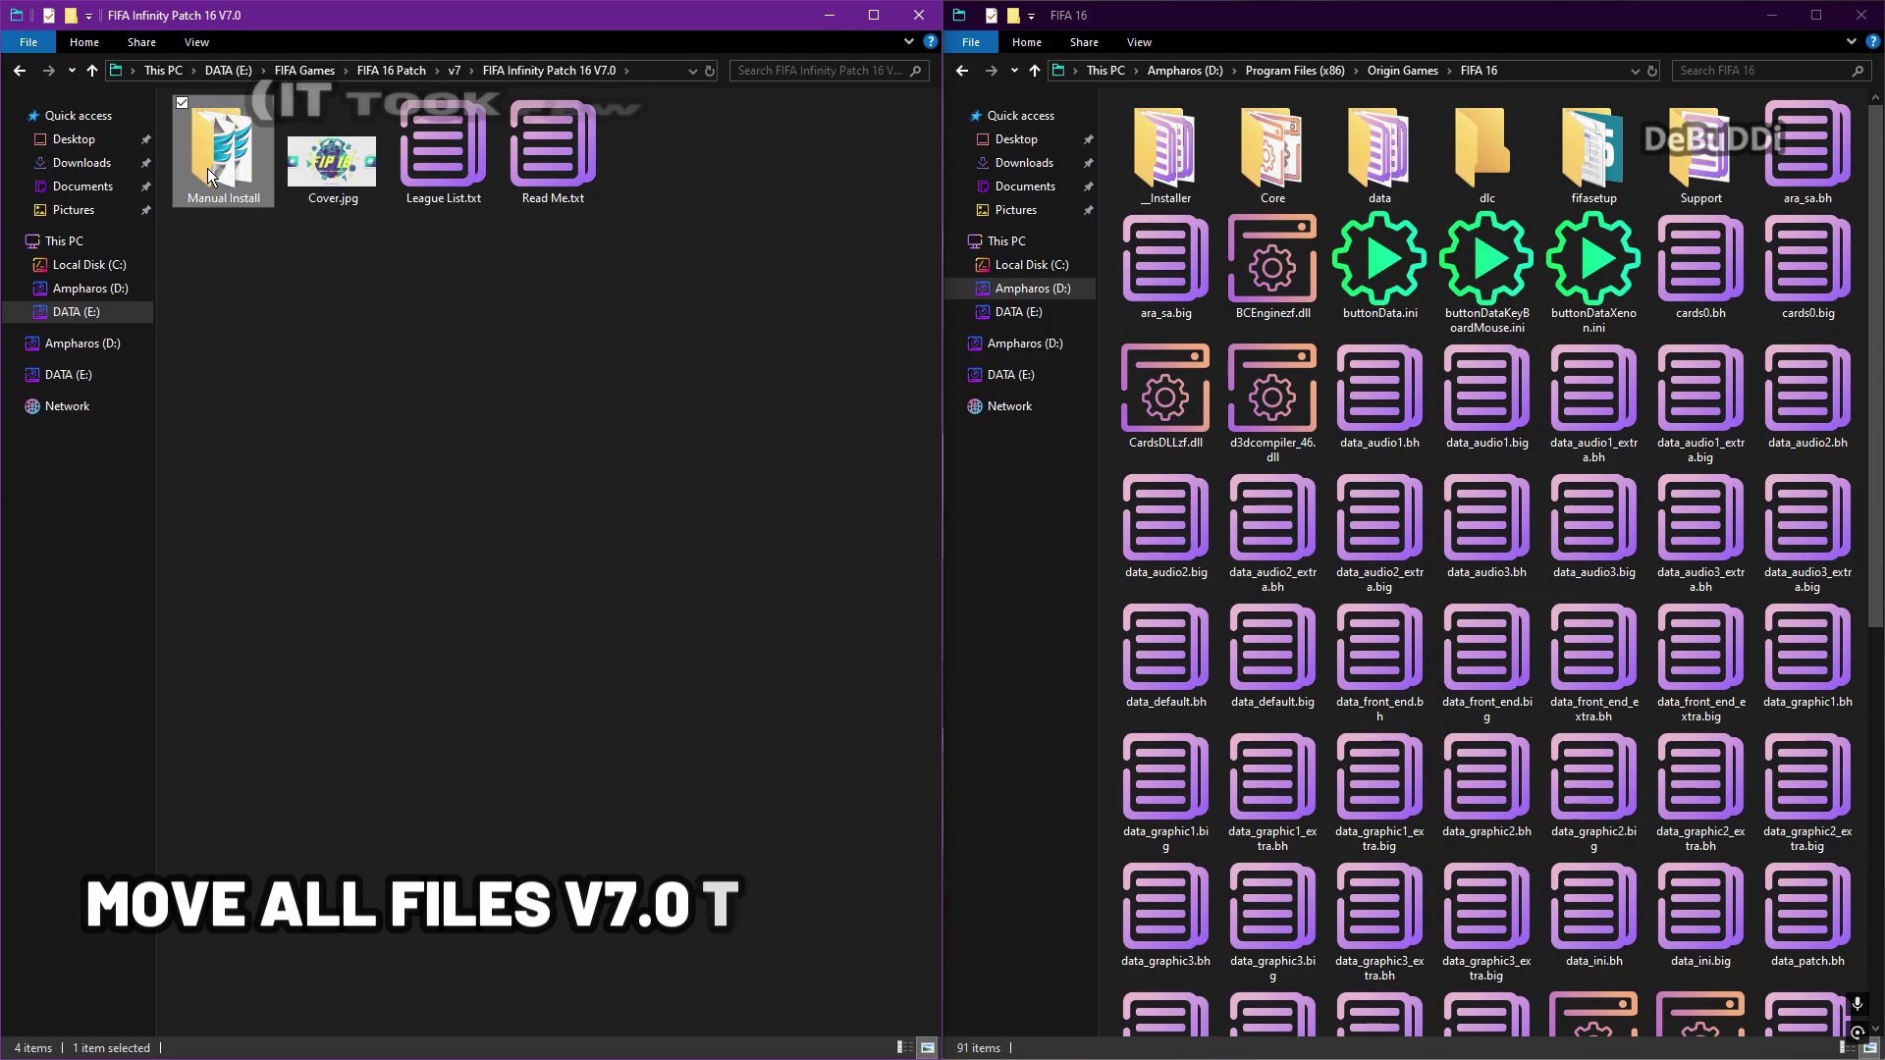
double_click(549, 157)
scroll(696, 664, "down", 6)
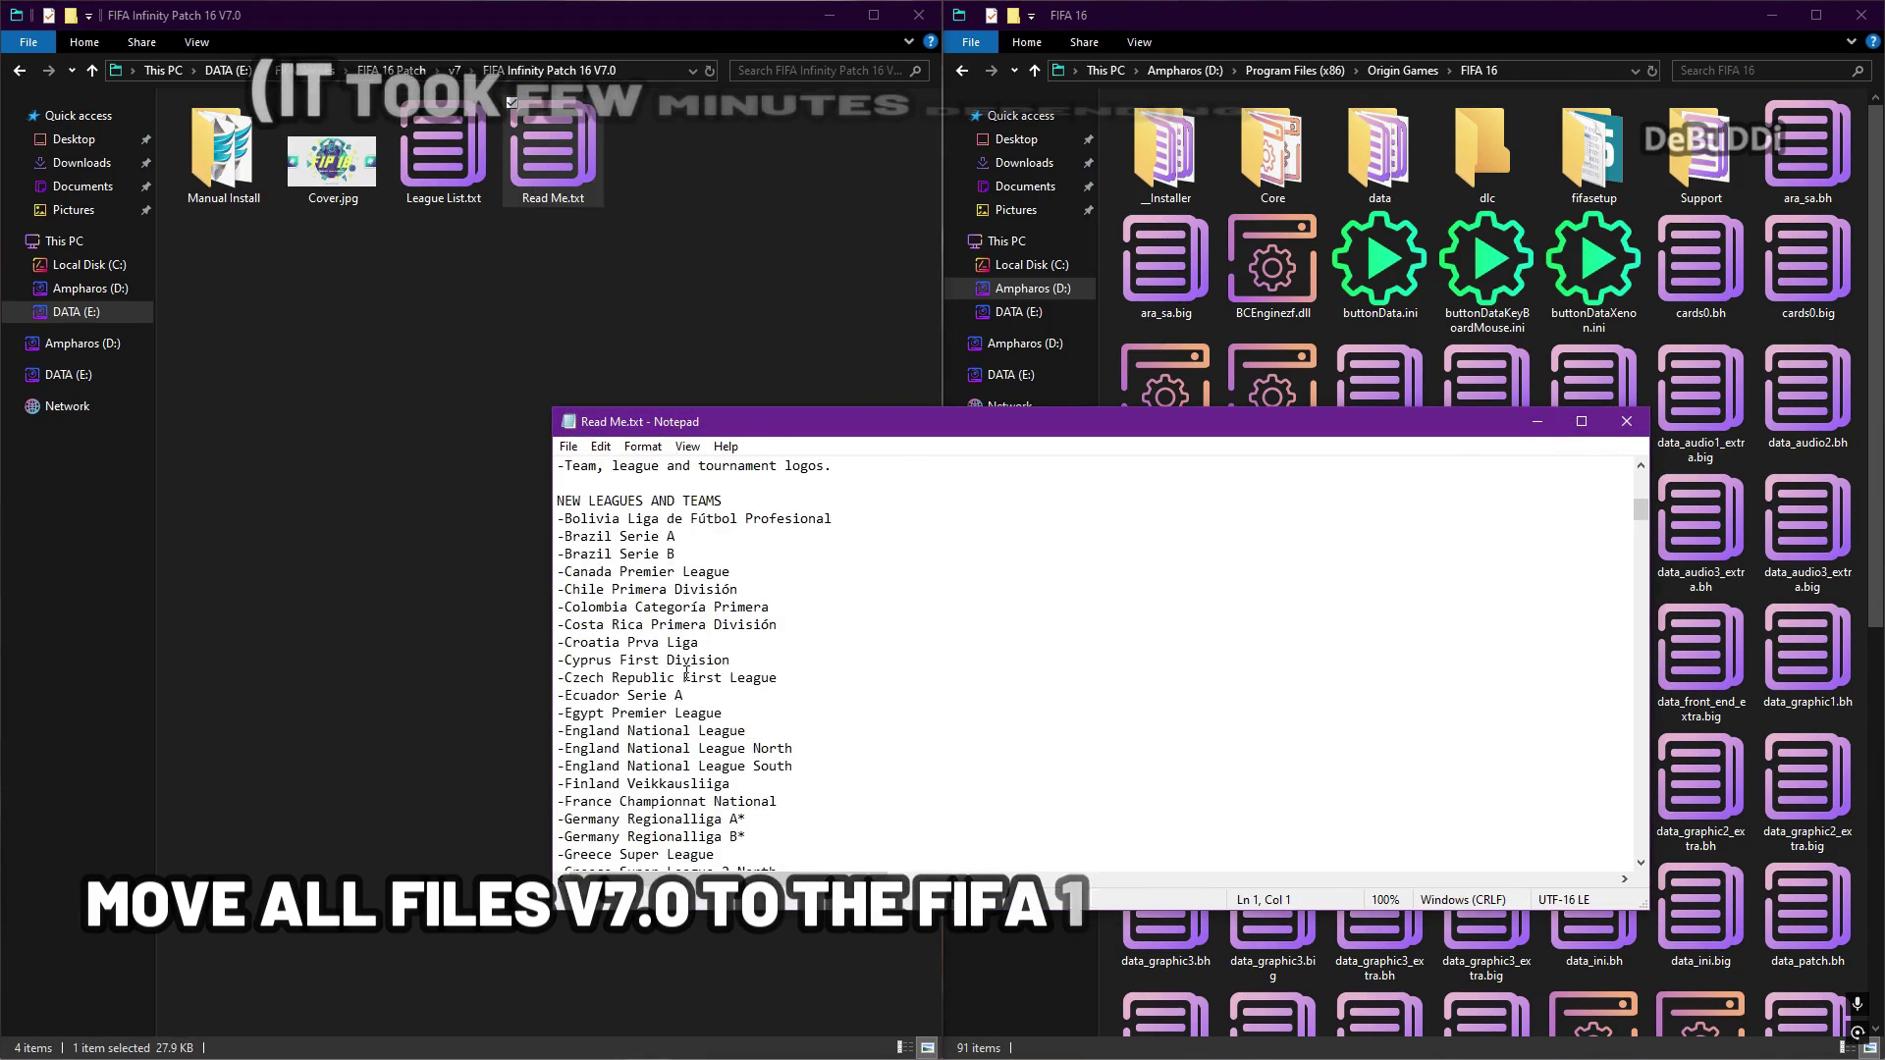
scroll(696, 665, "up", 9)
left_click_drag(864, 606, 1081, 626)
left_click(1081, 625)
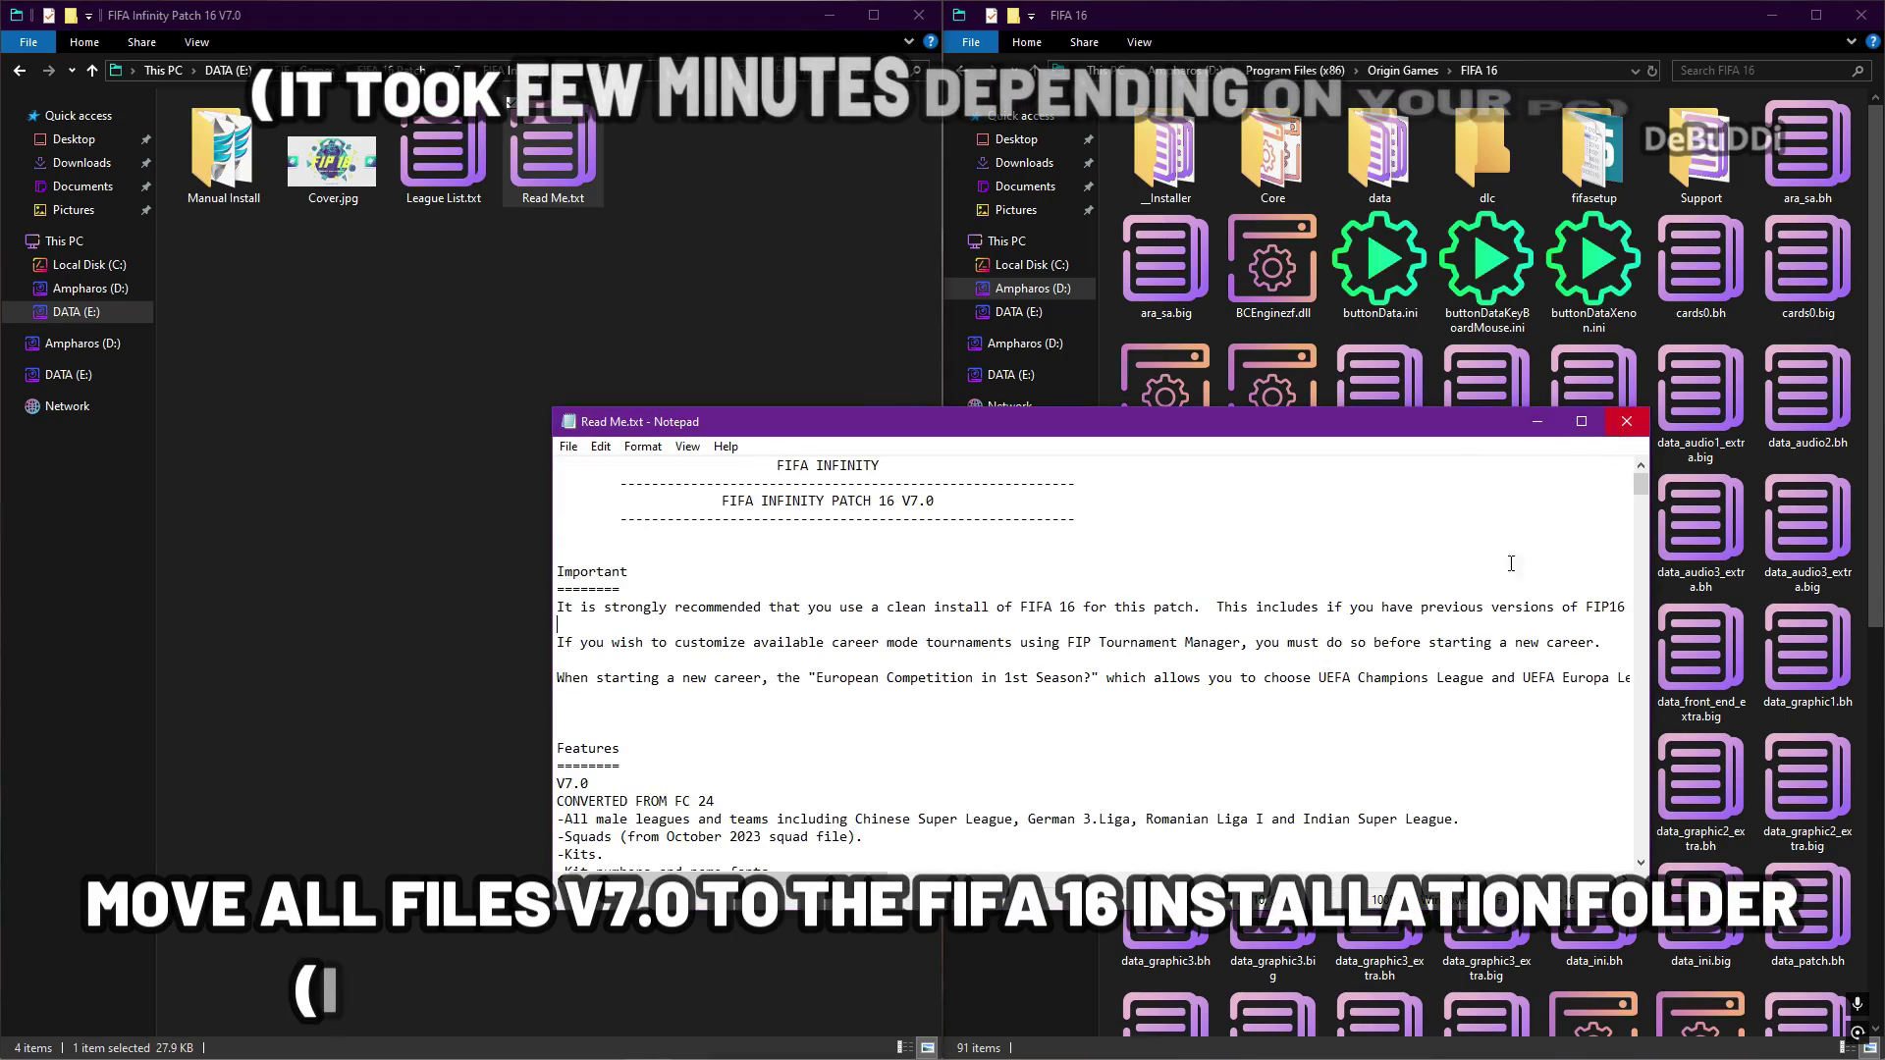
left_click_drag(887, 873, 1619, 471)
left_click(1626, 422)
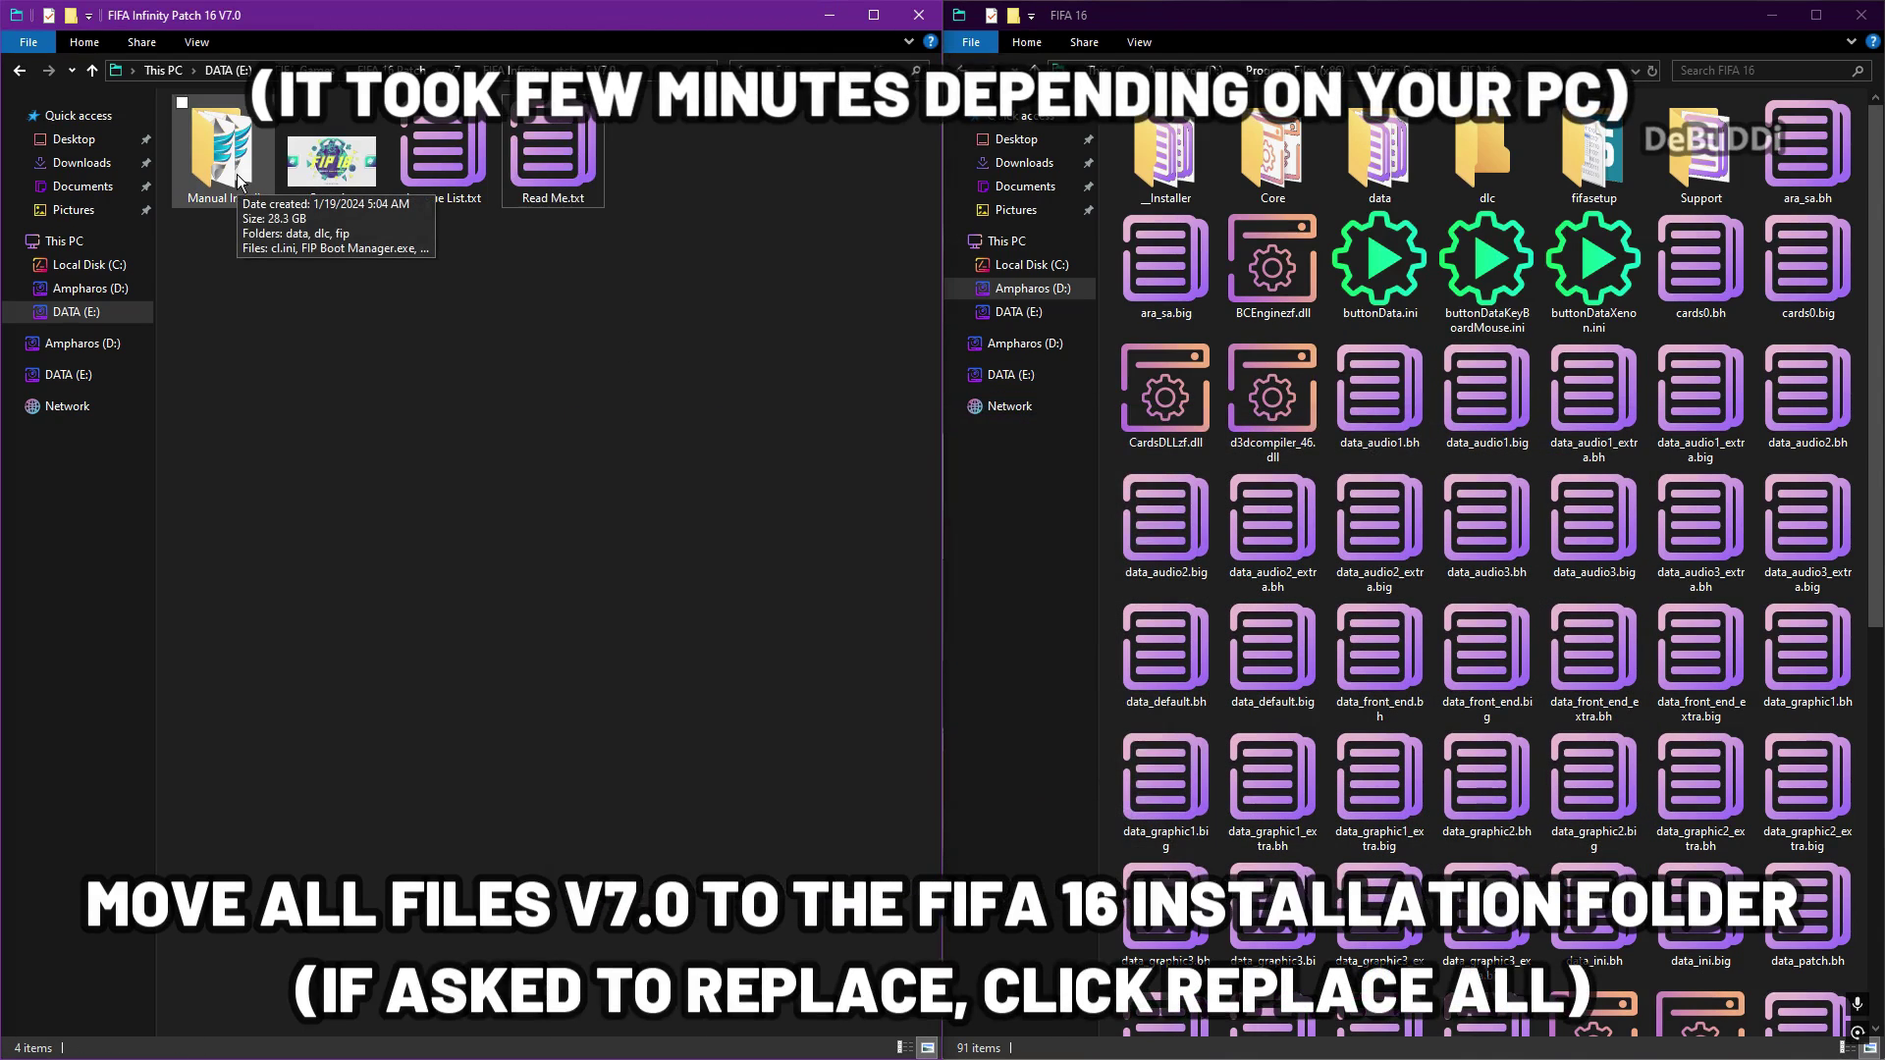
Cut all files and folders from the Manual Install folder of FIFA Infinity Patch 16 V7.0.
left_click(24, 71)
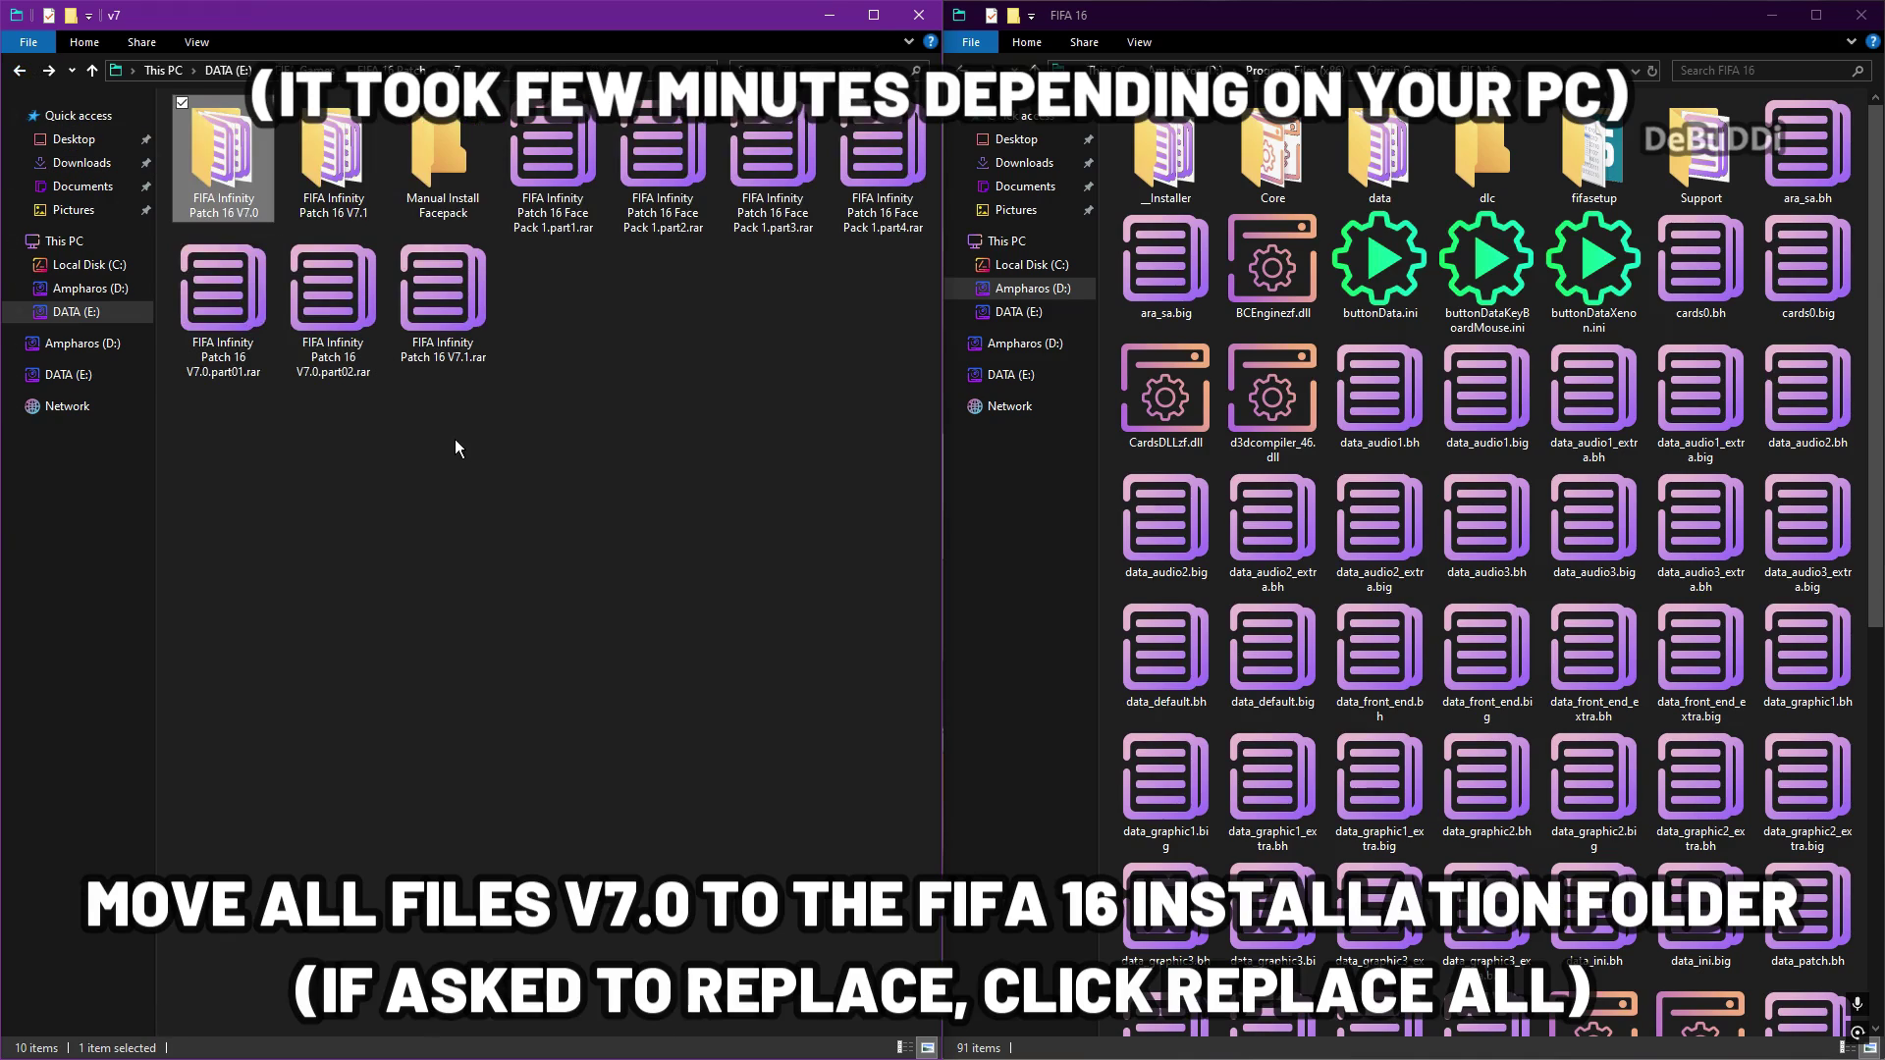
left_click(397, 458)
double_click(243, 169)
double_click(243, 169)
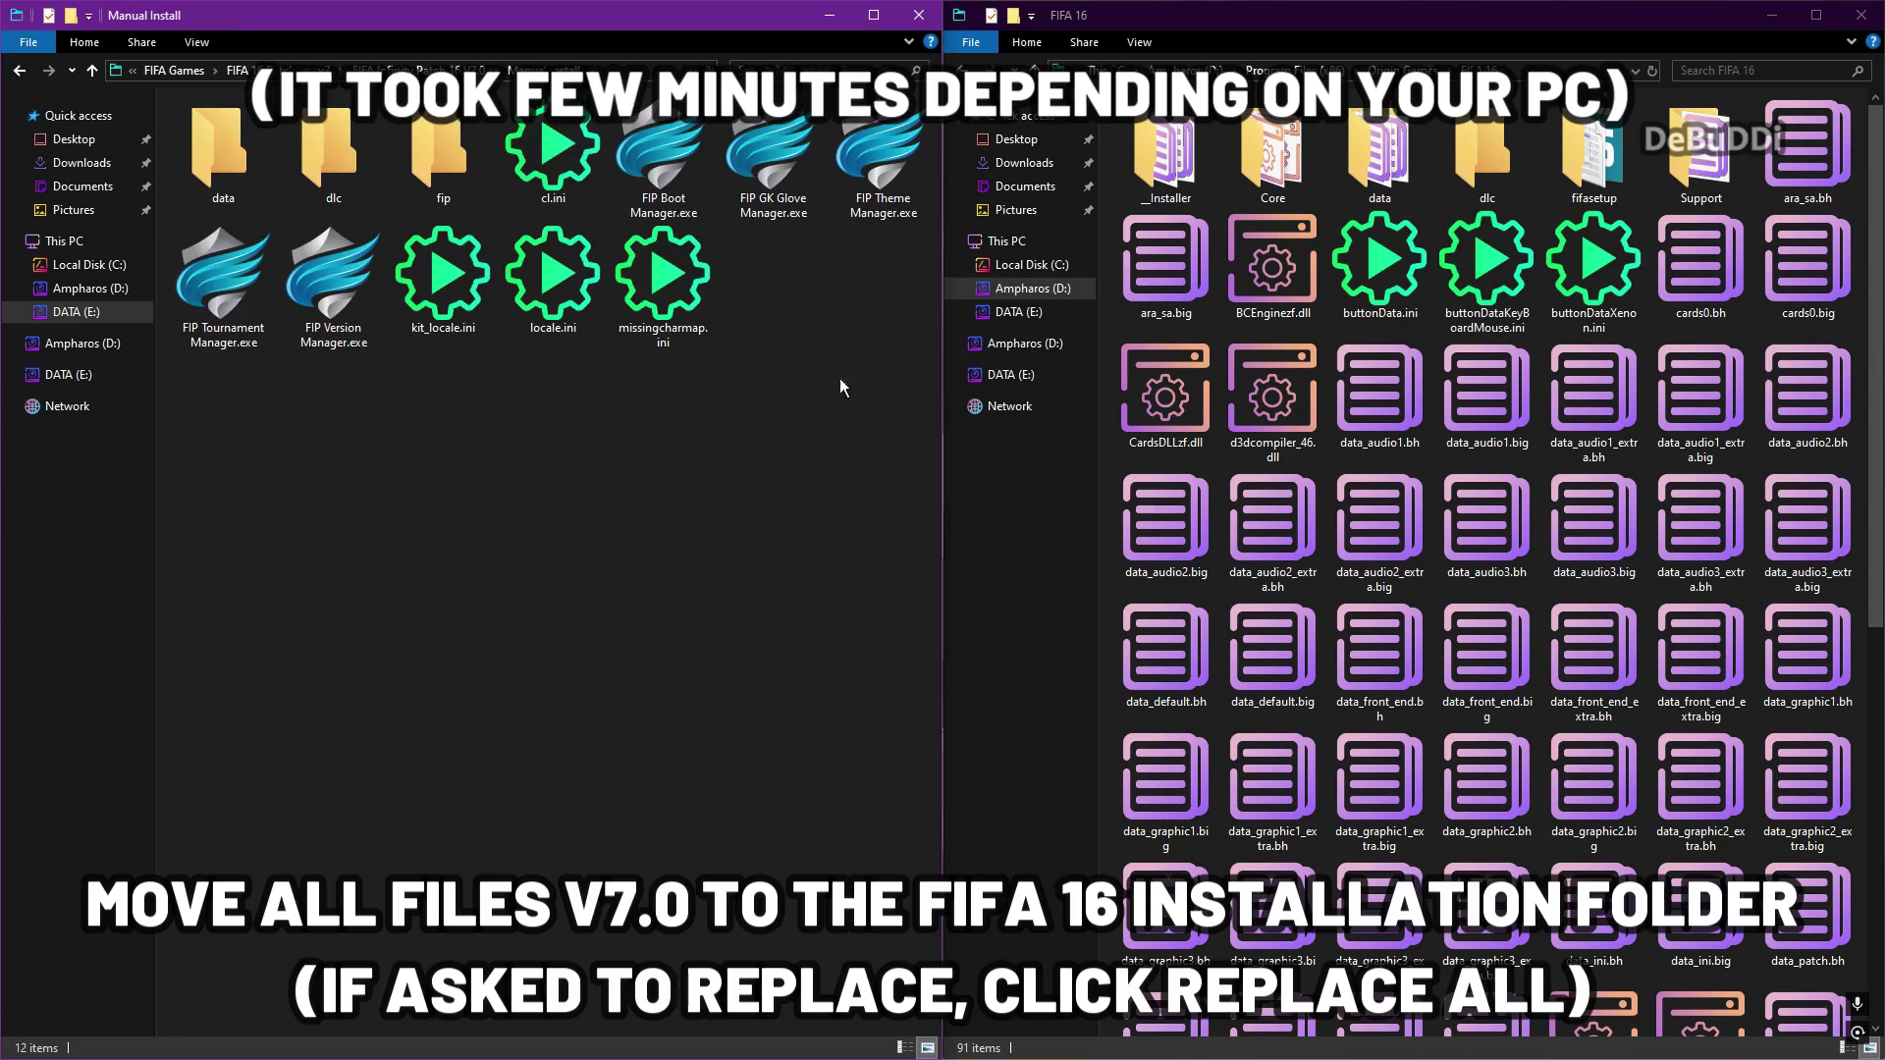
left_click_drag(919, 345, 204, 169)
right_click(230, 156)
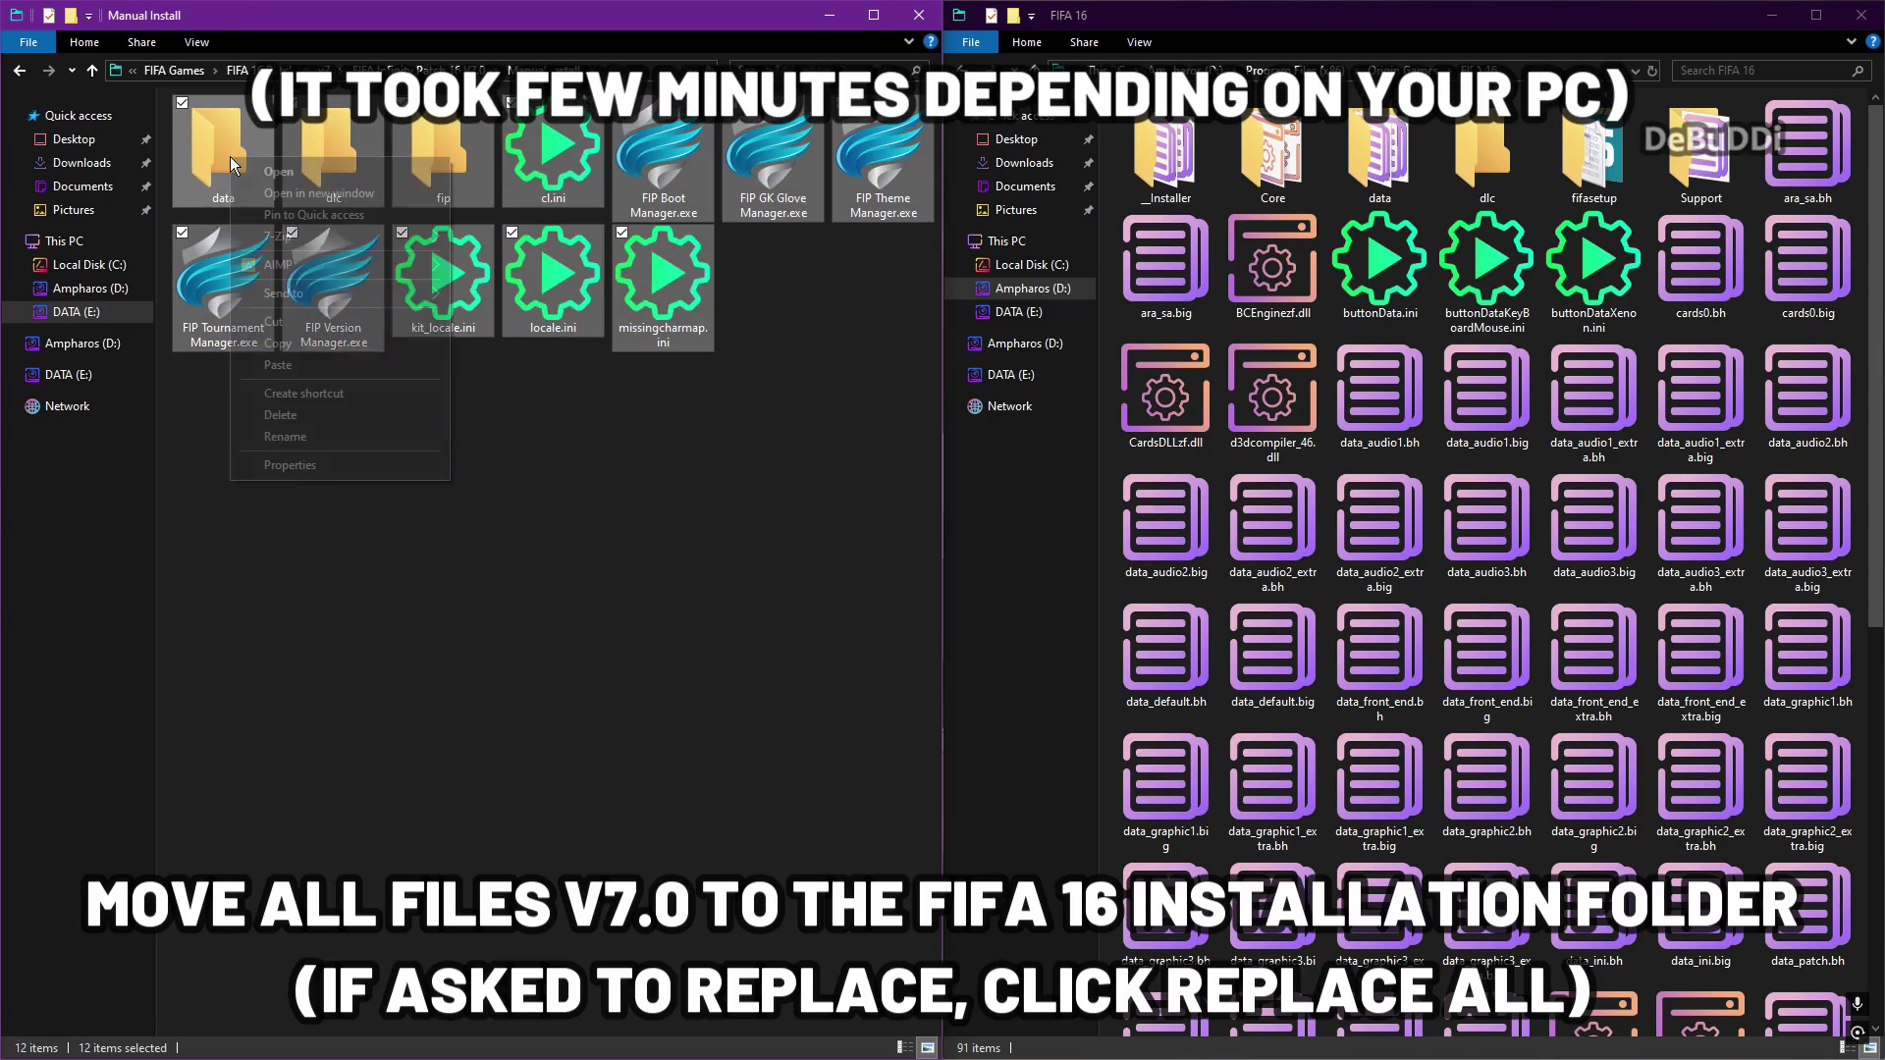
left_click(296, 321)
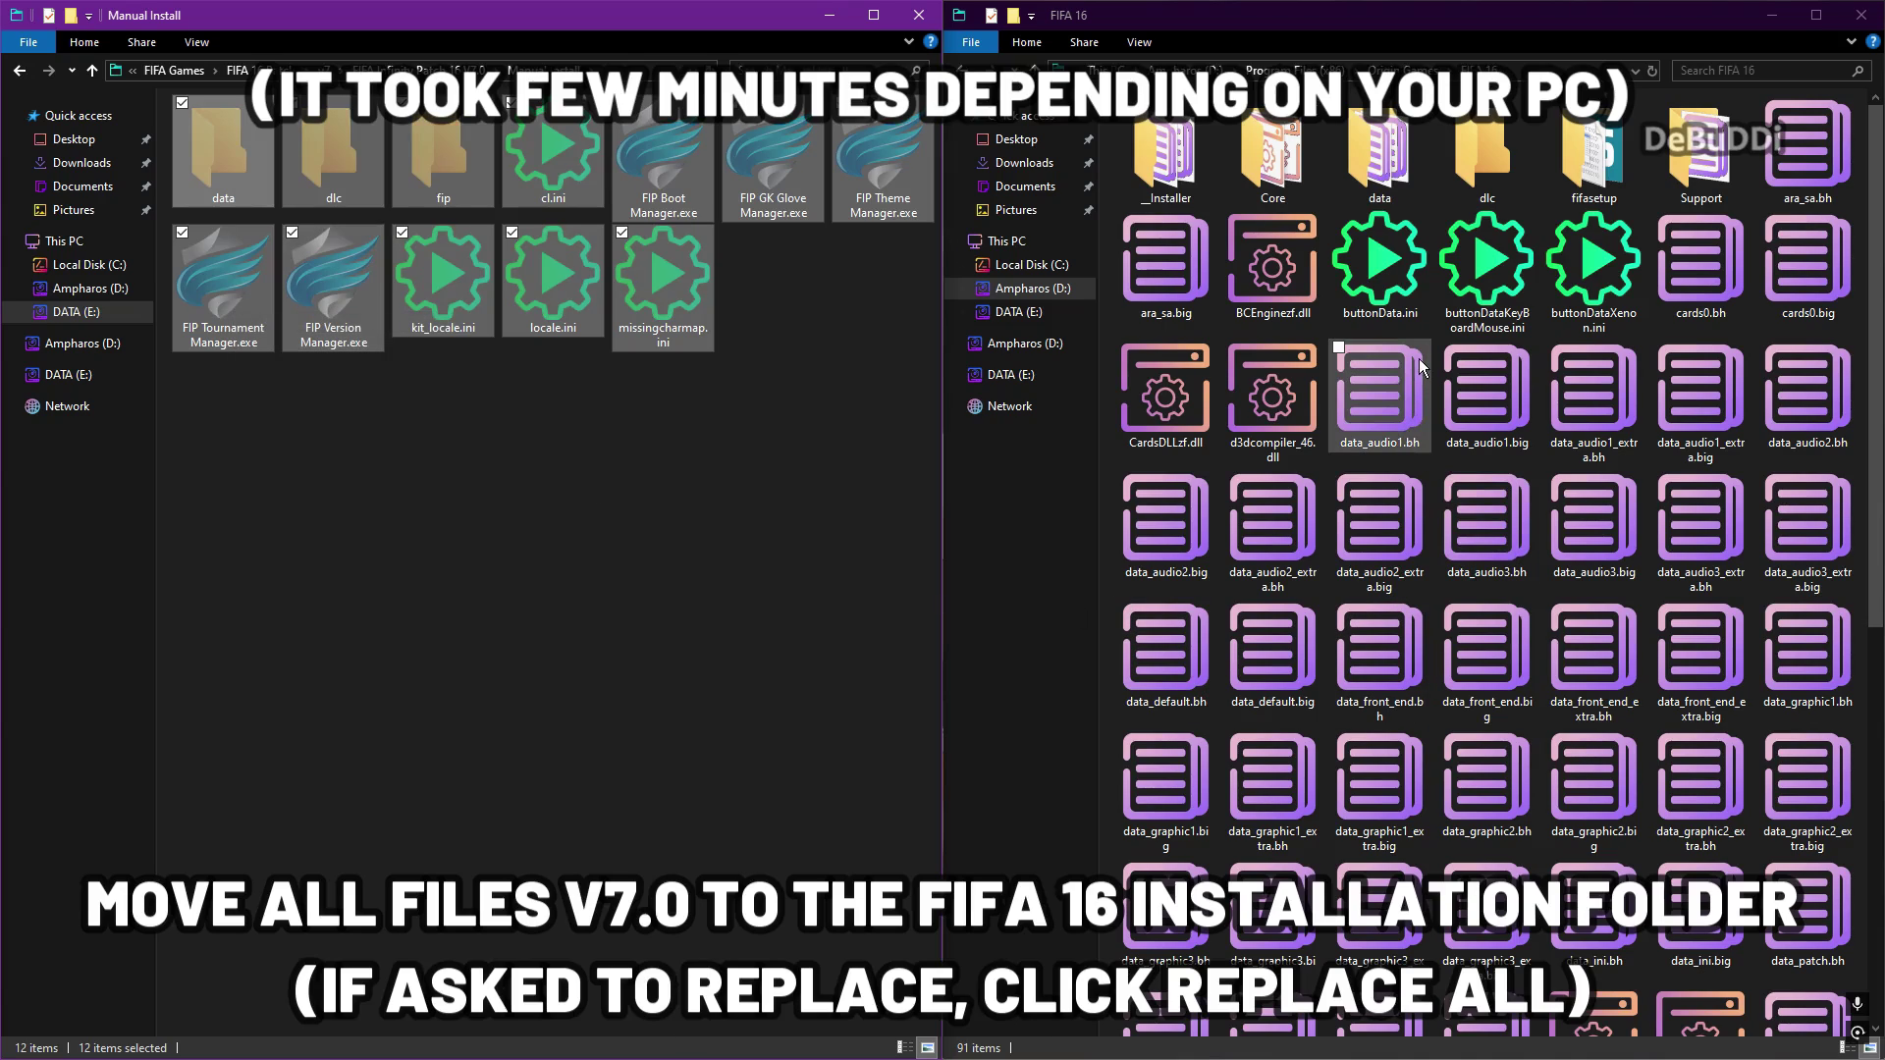
Paste the cut V7.0 files into the FIFA 16 installation folder, replacing the existing locale.big.
right_click(1429, 325)
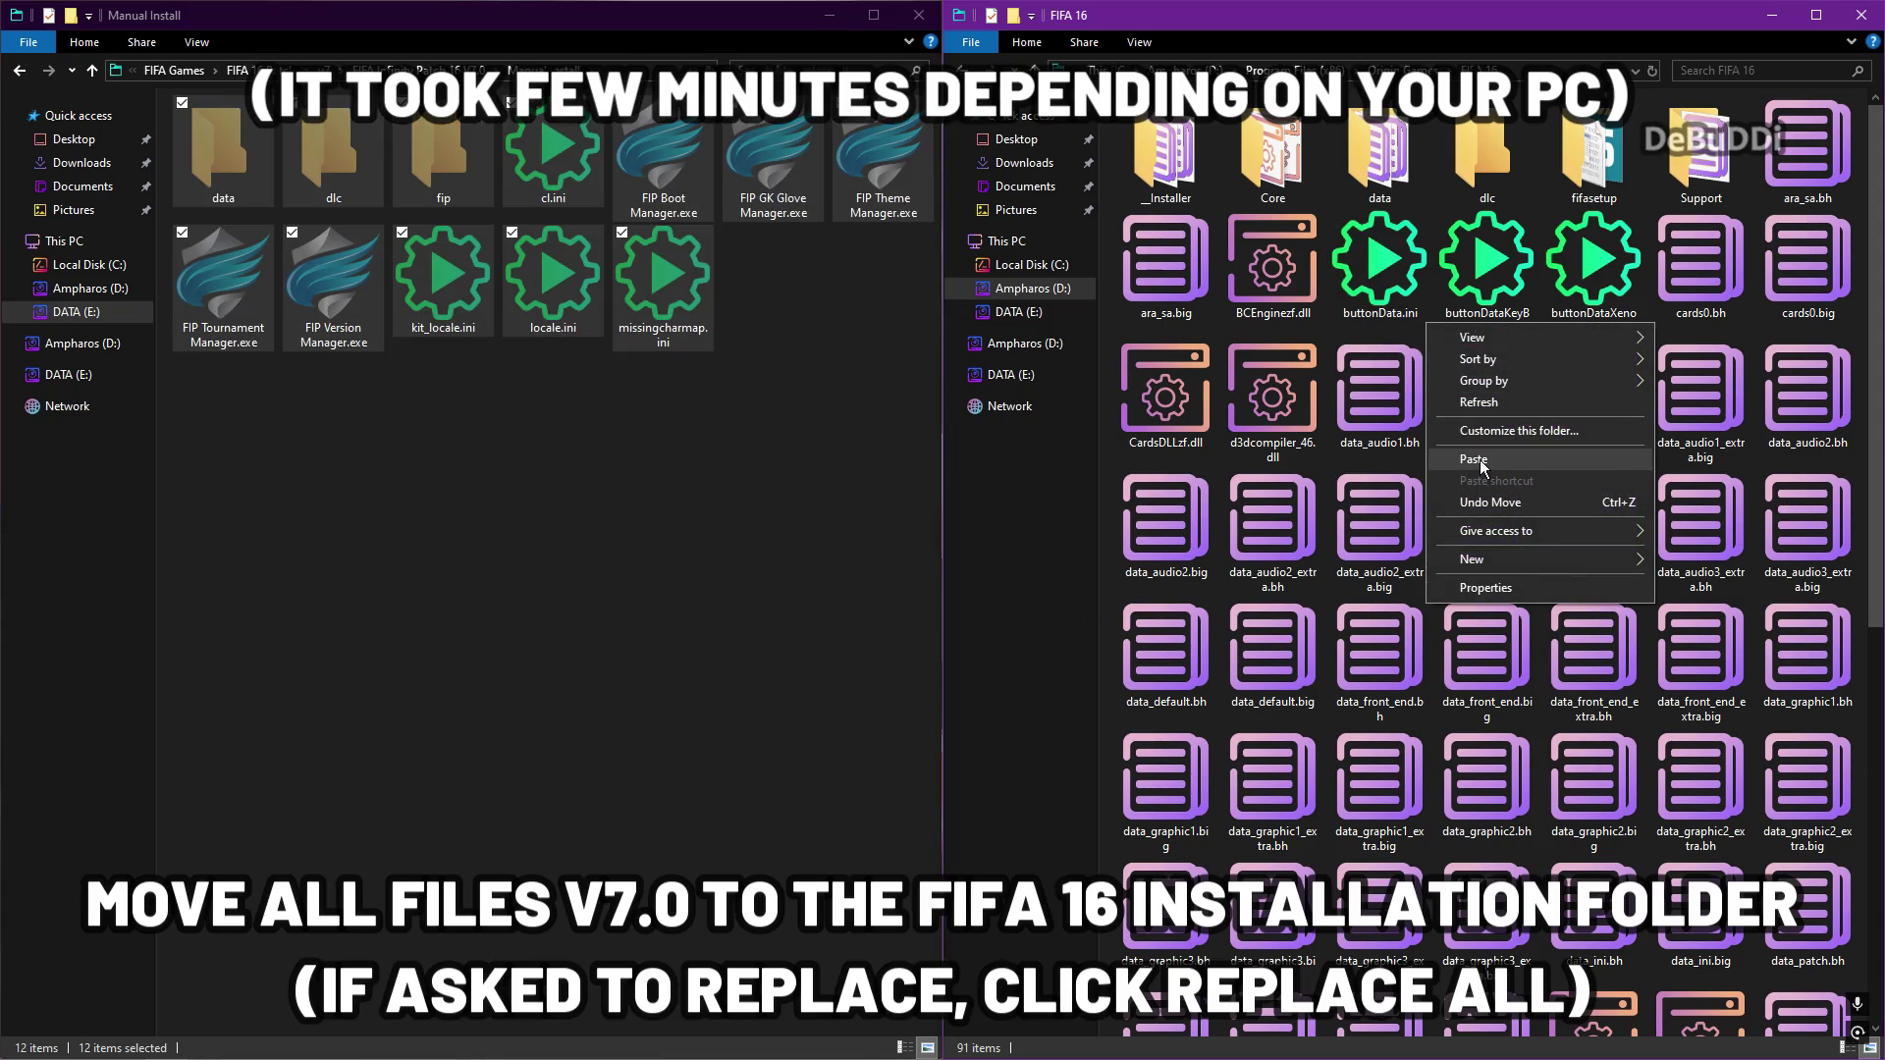
left_click(1477, 462)
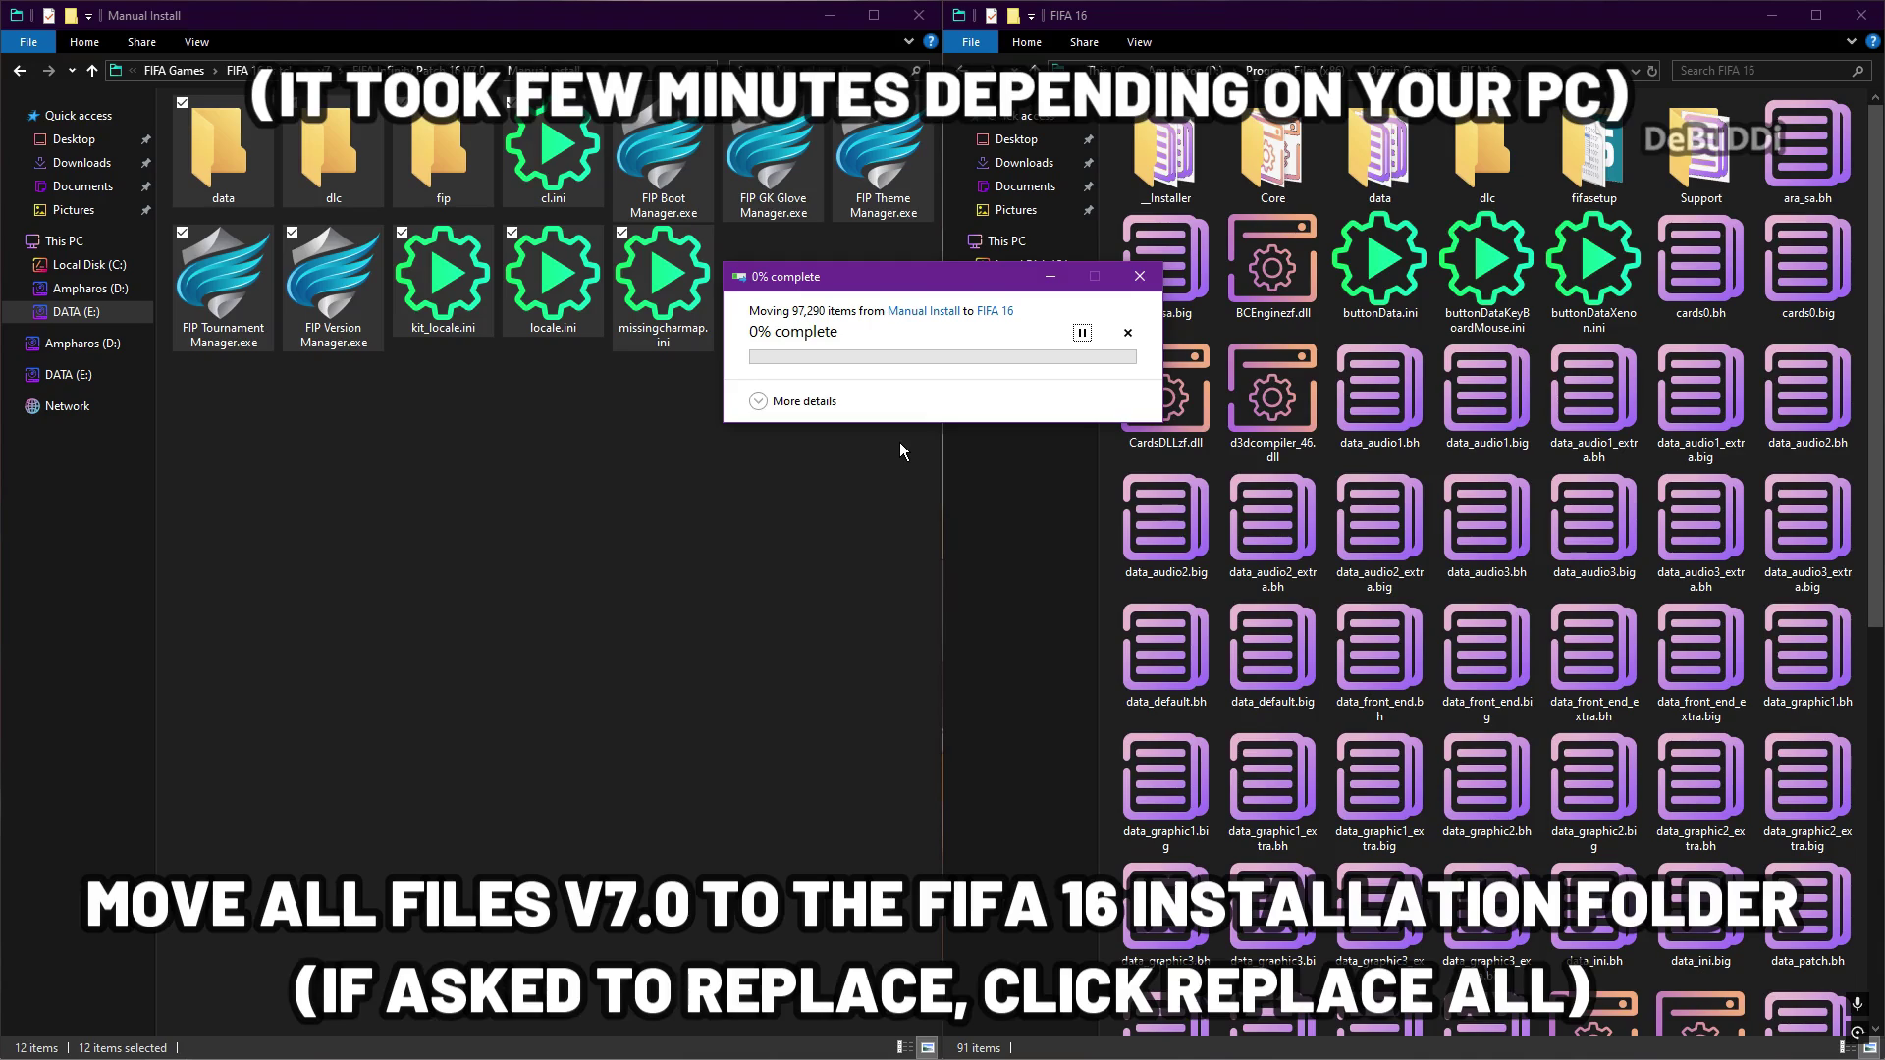
left_click(803, 404)
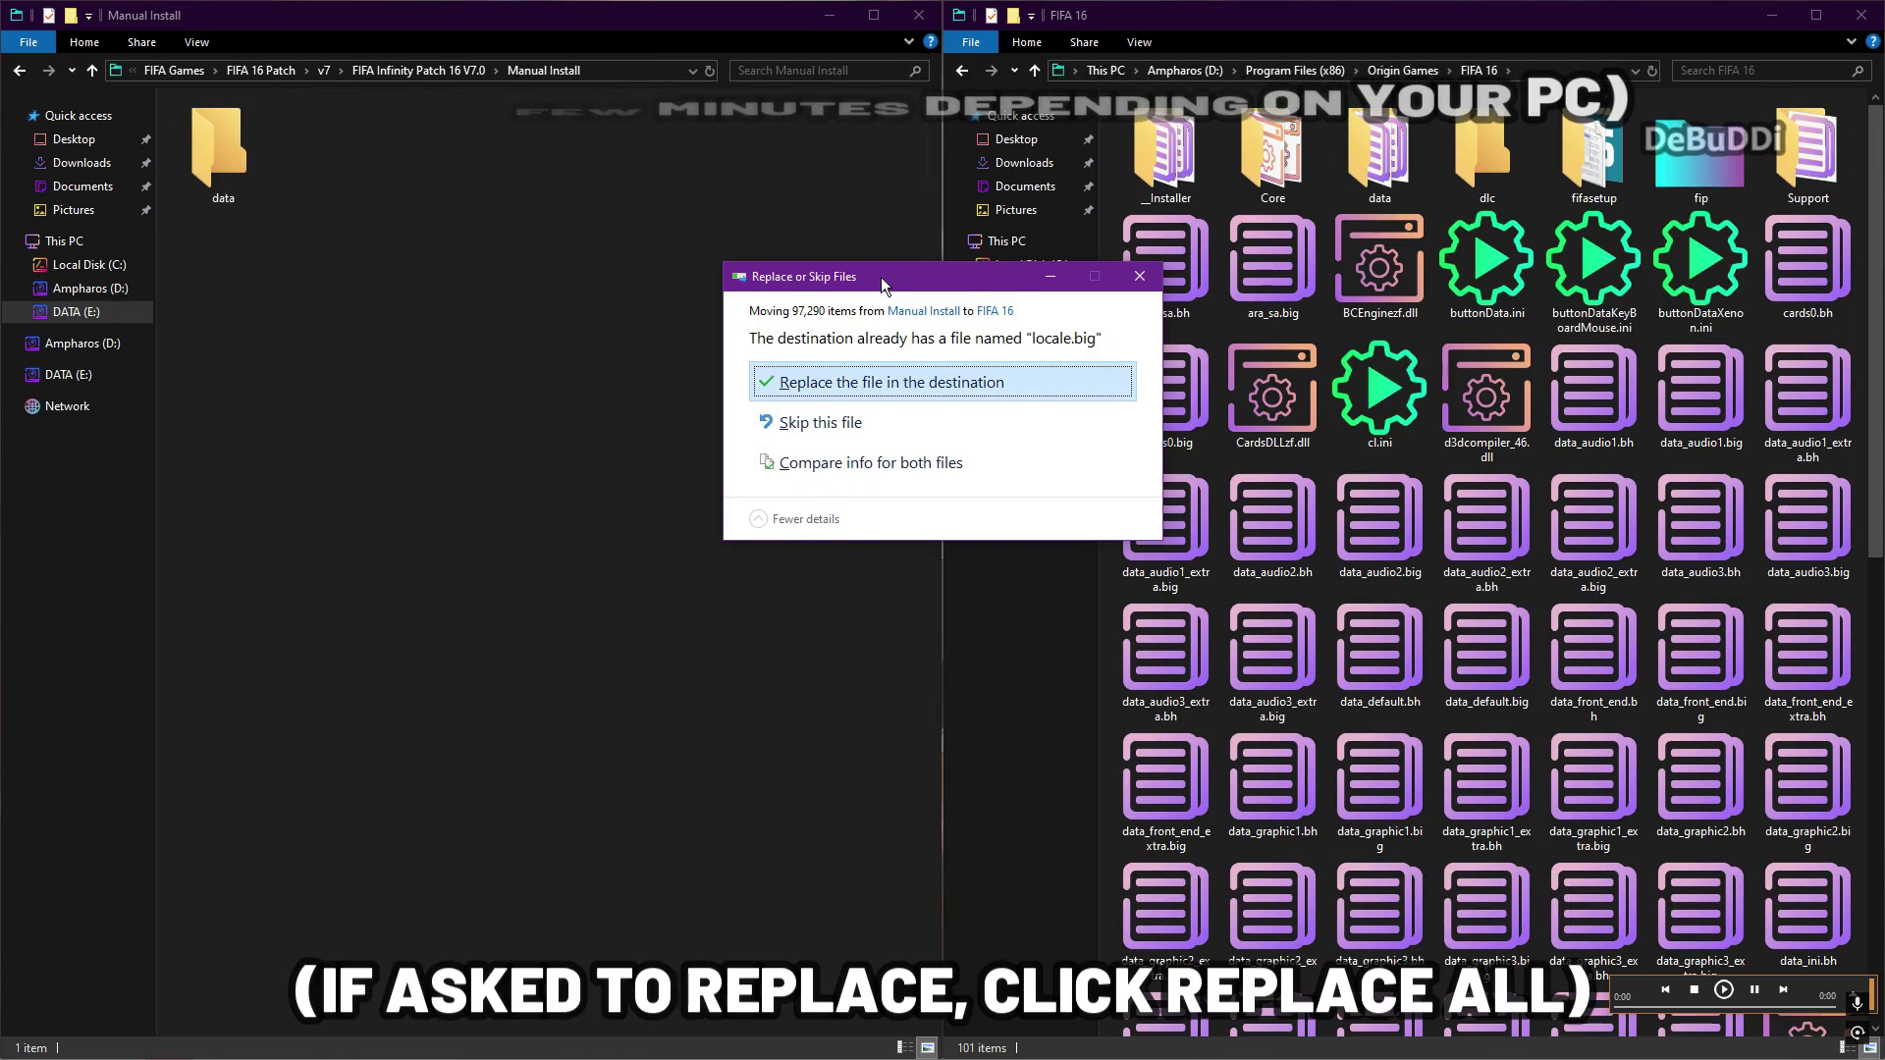
left_click(954, 384)
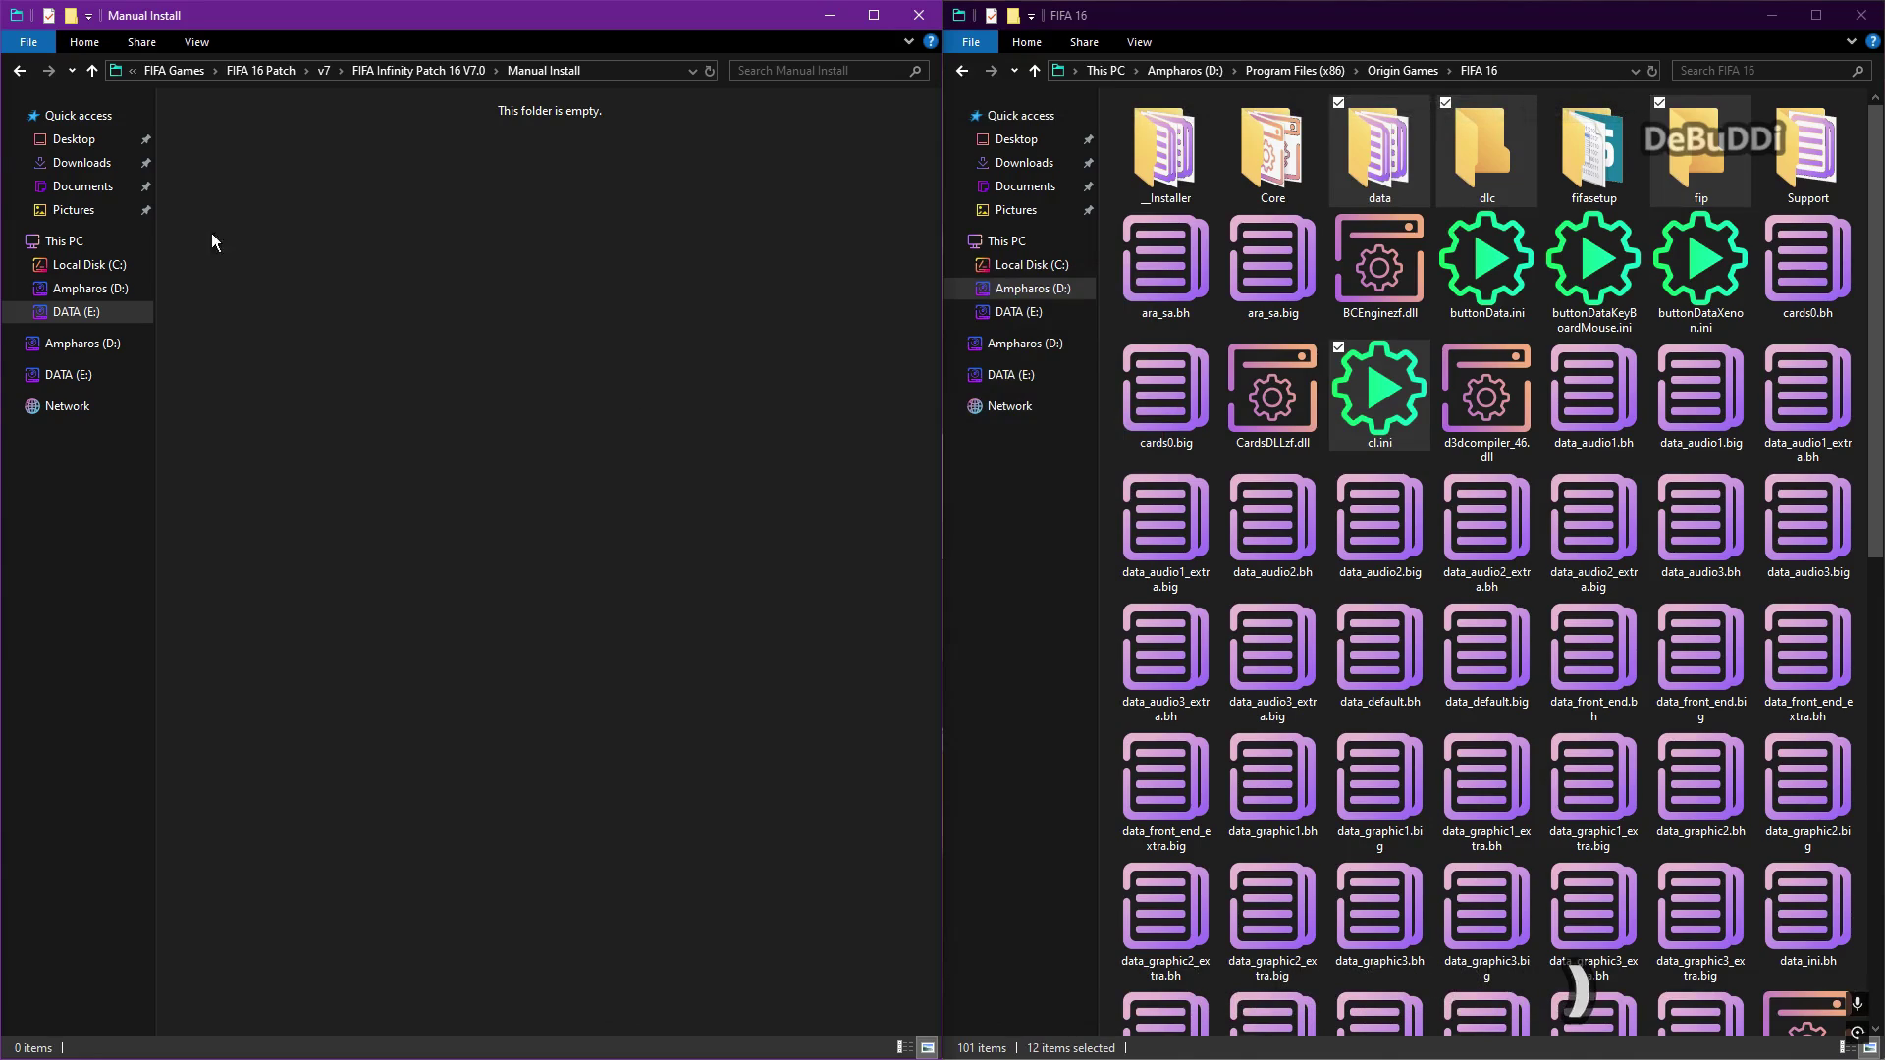
Cut the data and fip folders from the Manual Install folder of FIFA Infinity Patch 16 V7.1.
left_click(20, 69)
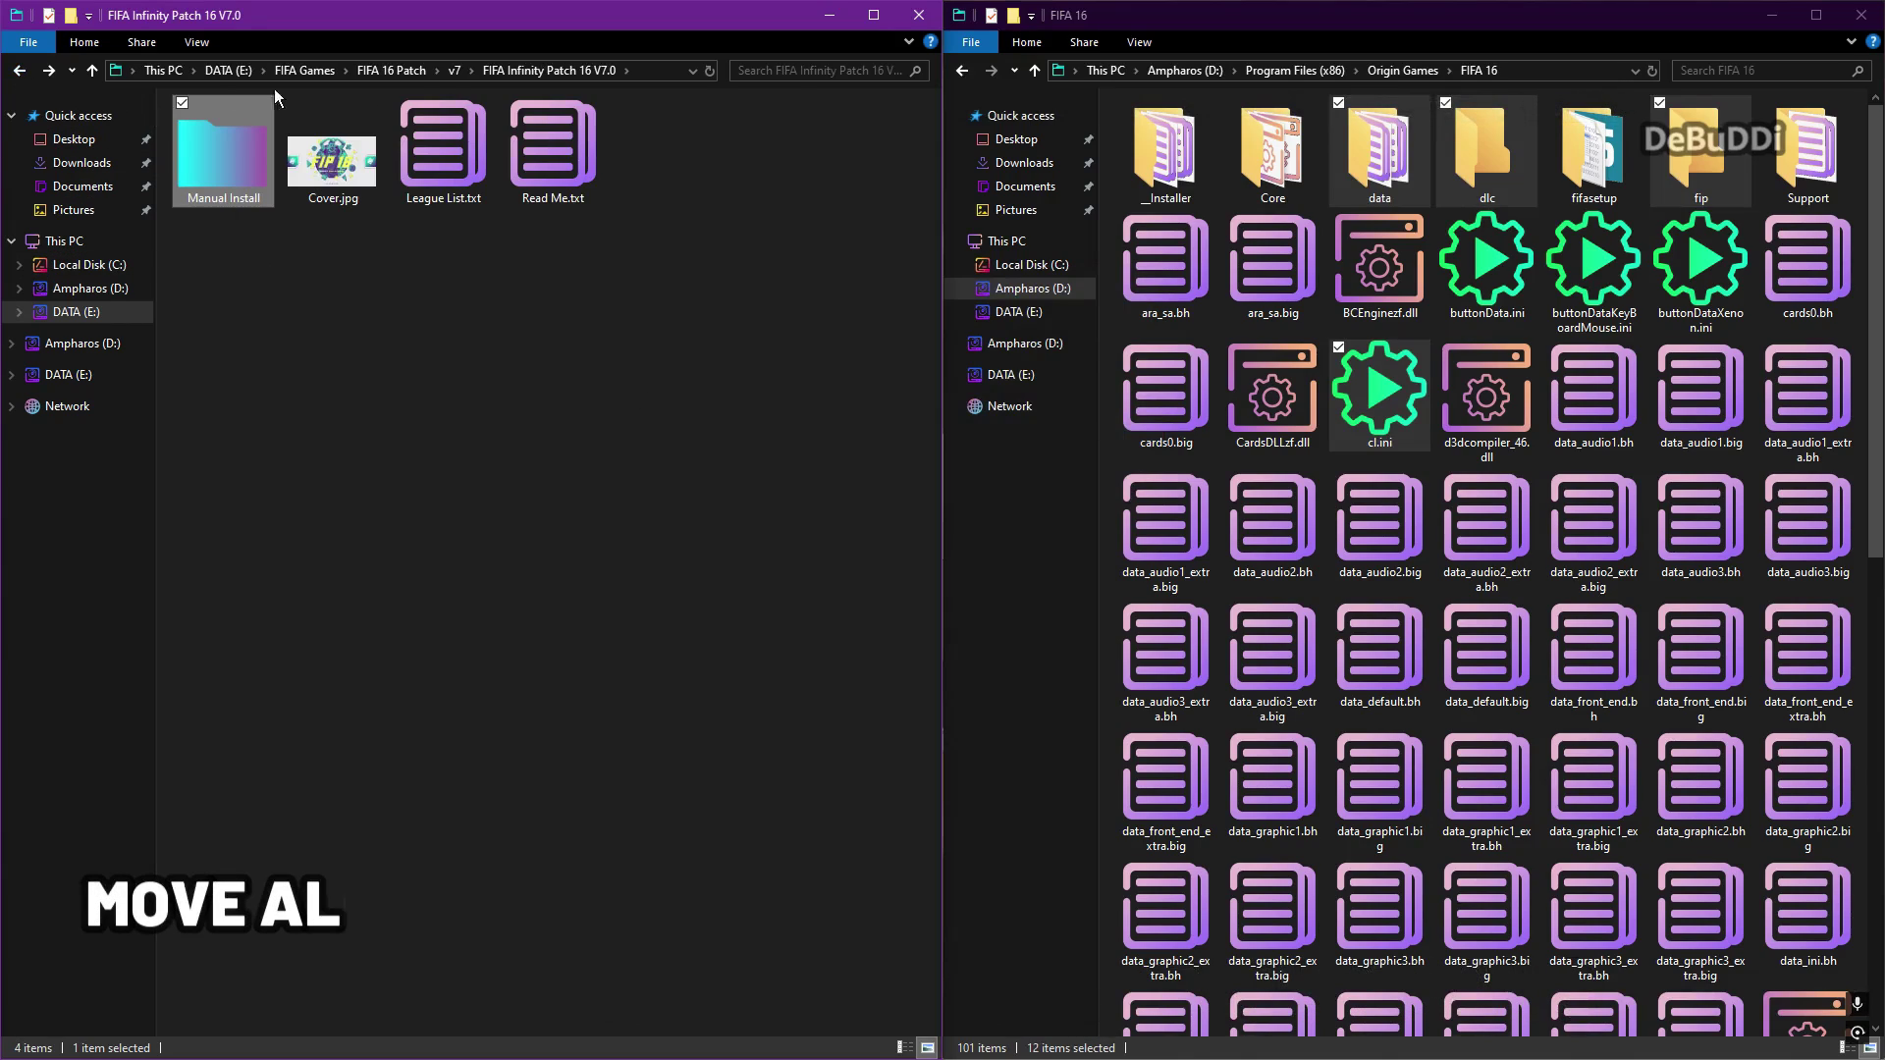
left_click(455, 70)
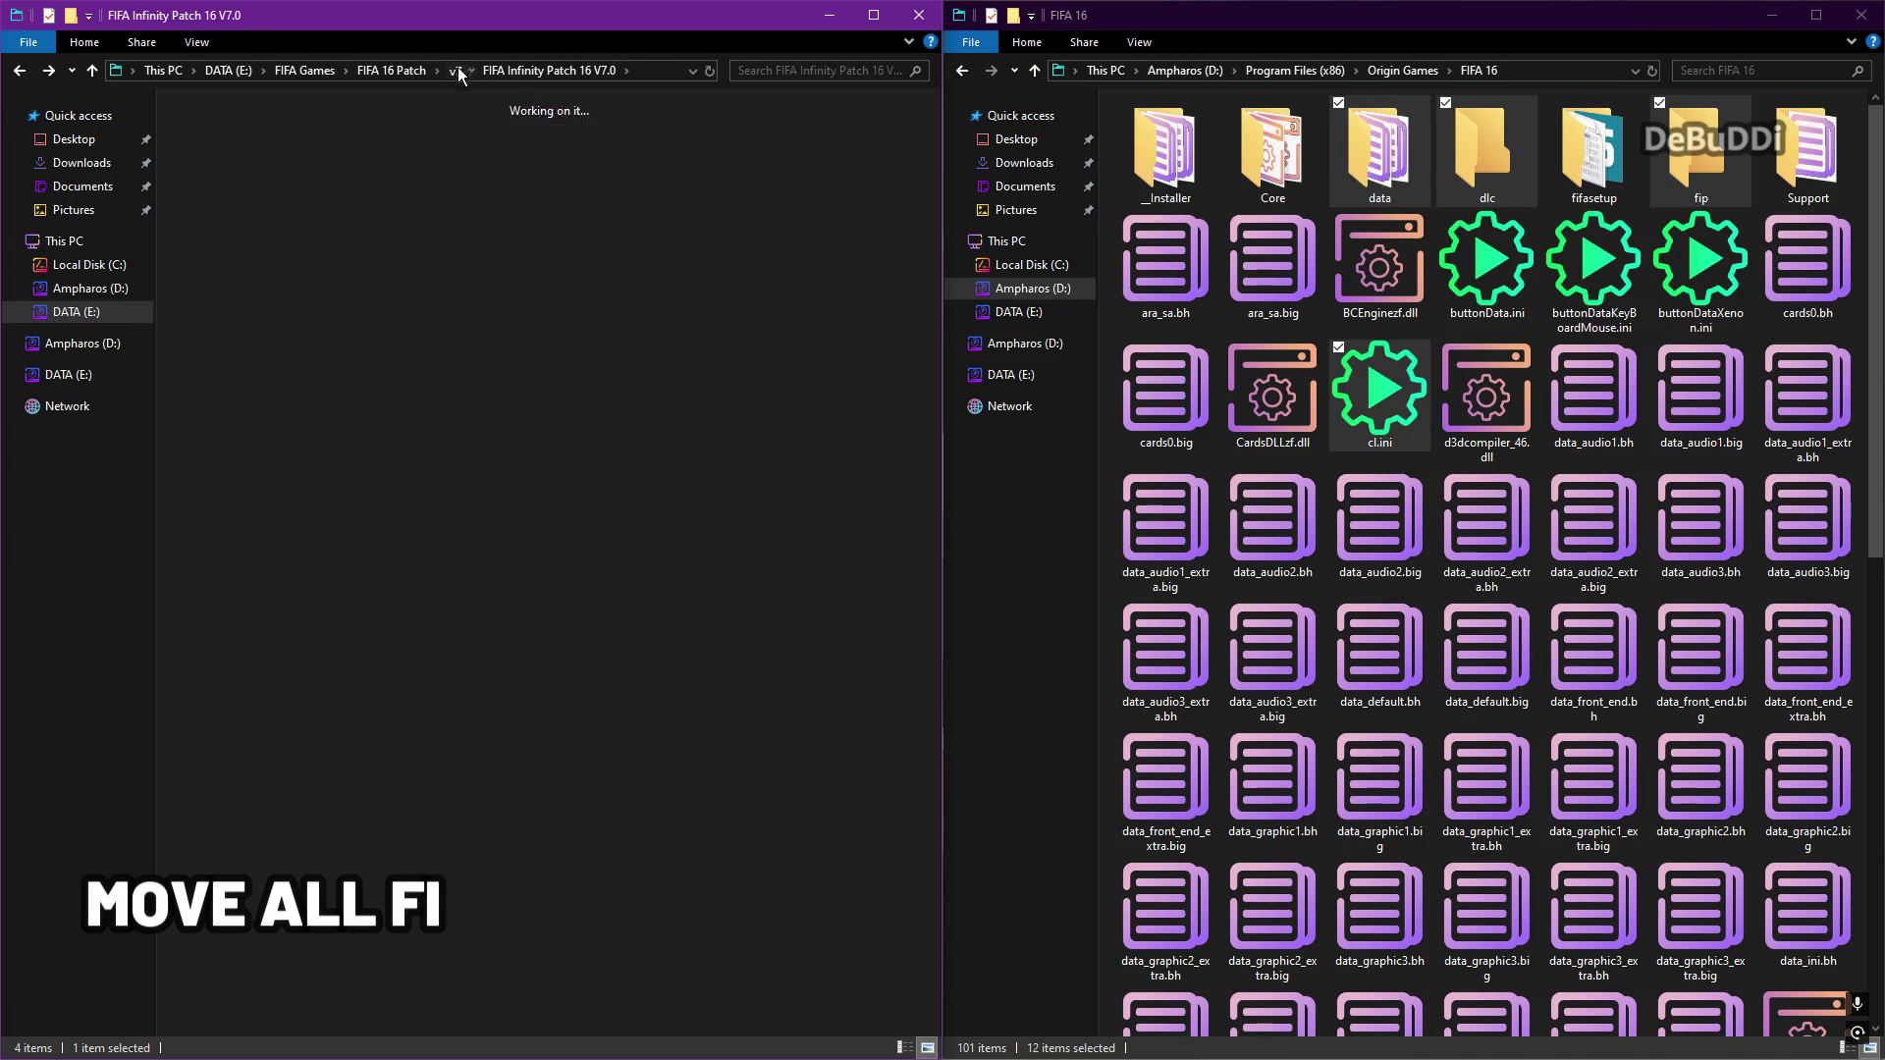
left_click(602, 391)
left_click(343, 174)
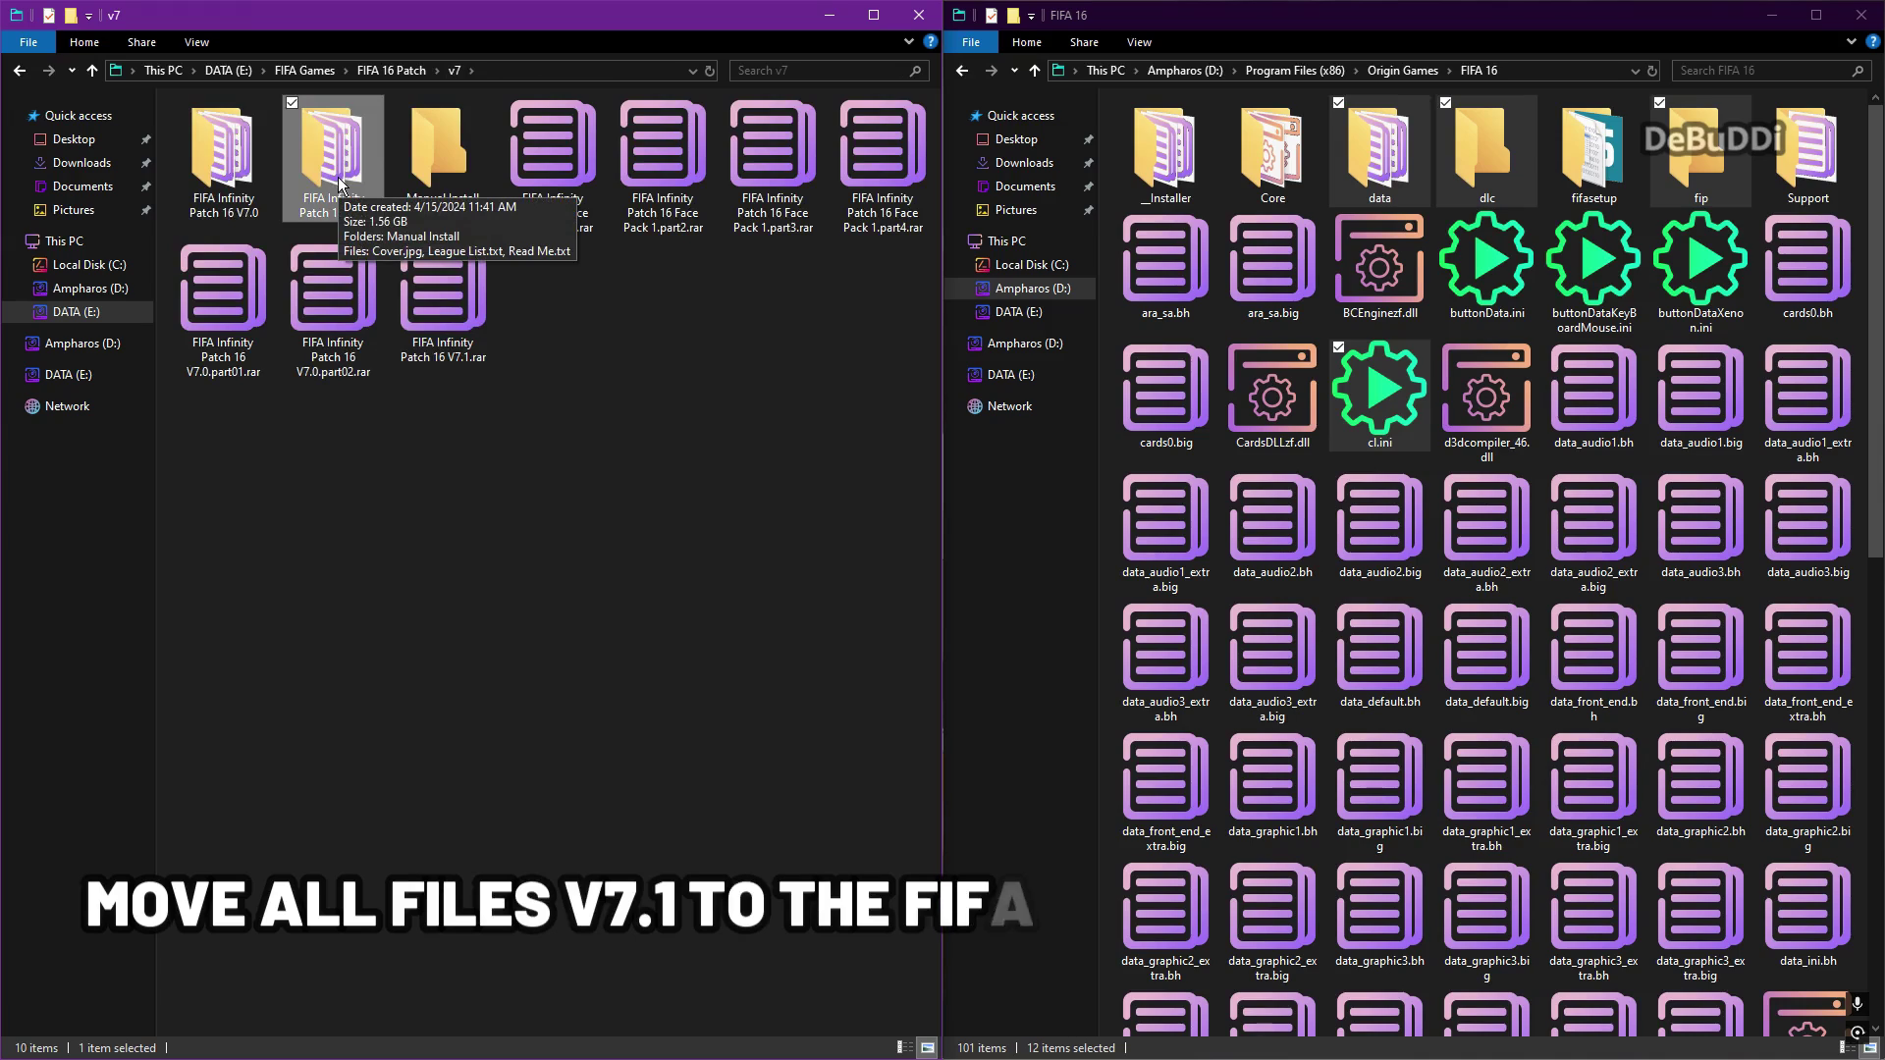
double_click(341, 184)
double_click(216, 169)
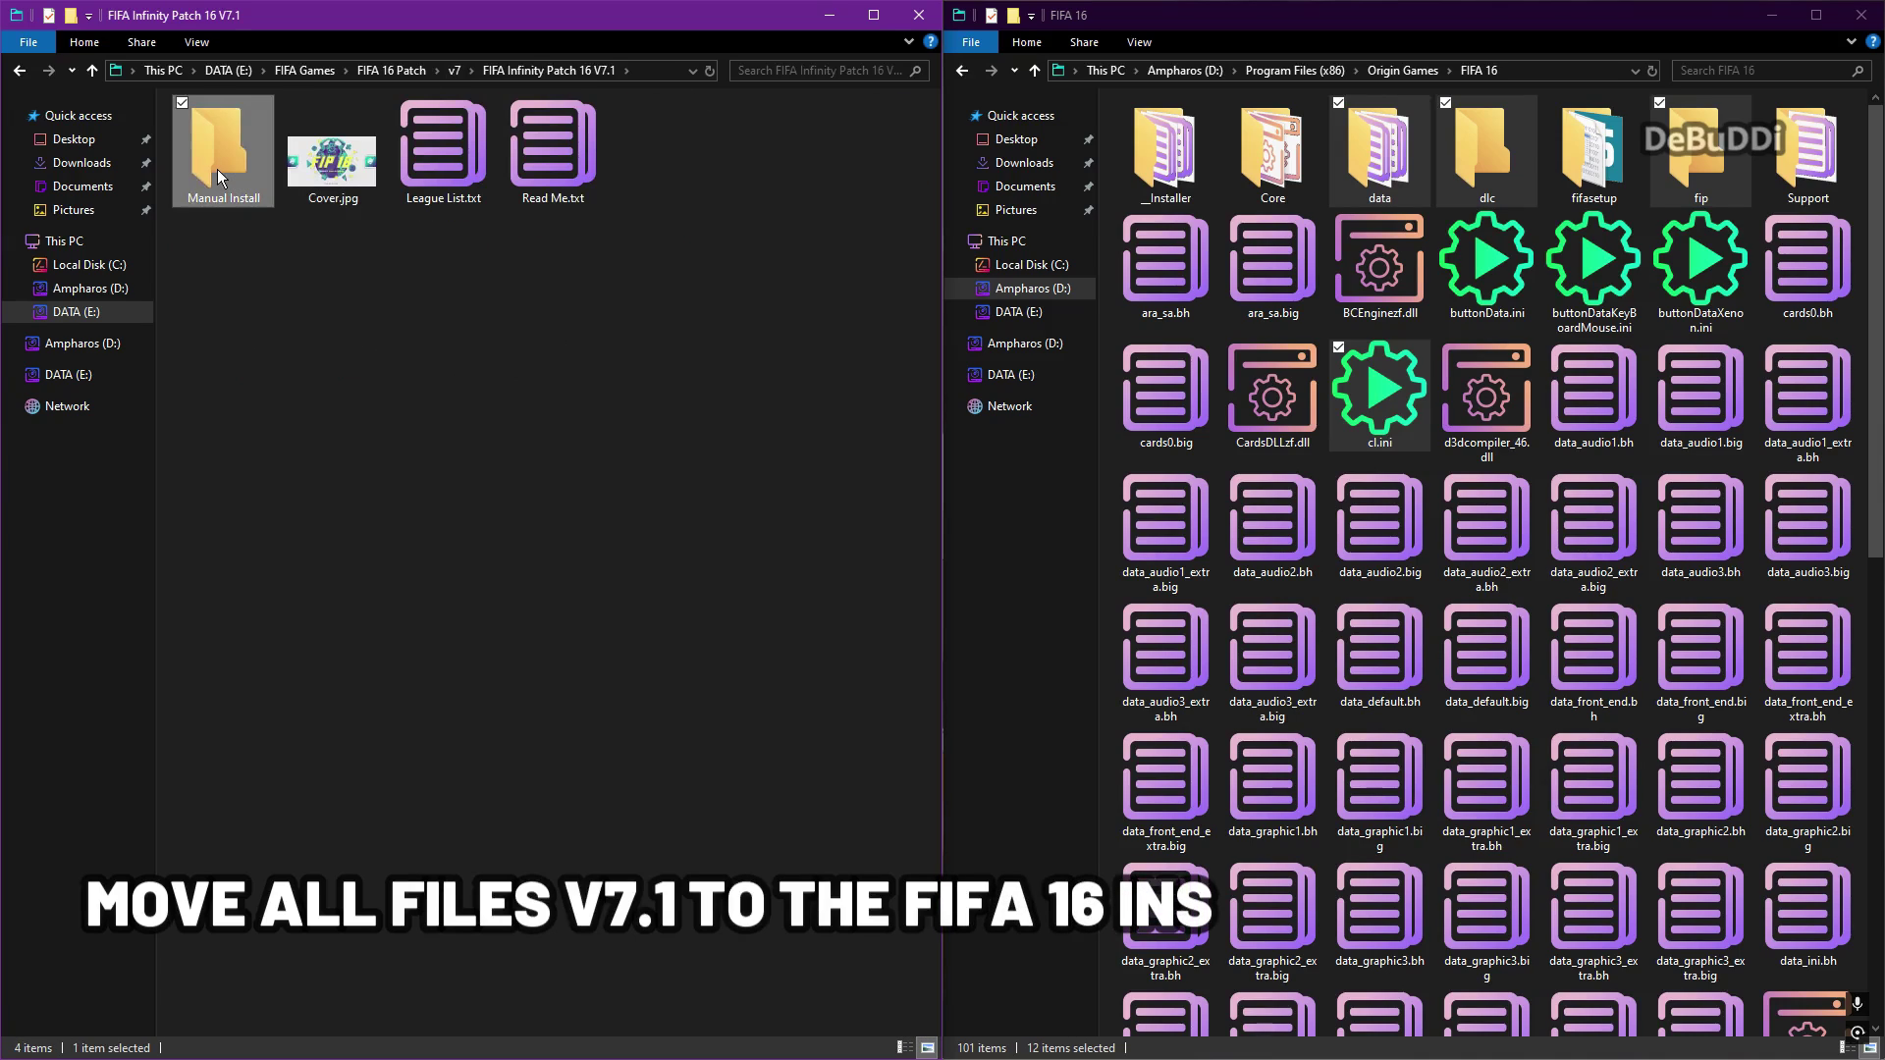
left_click_drag(504, 338, 199, 173)
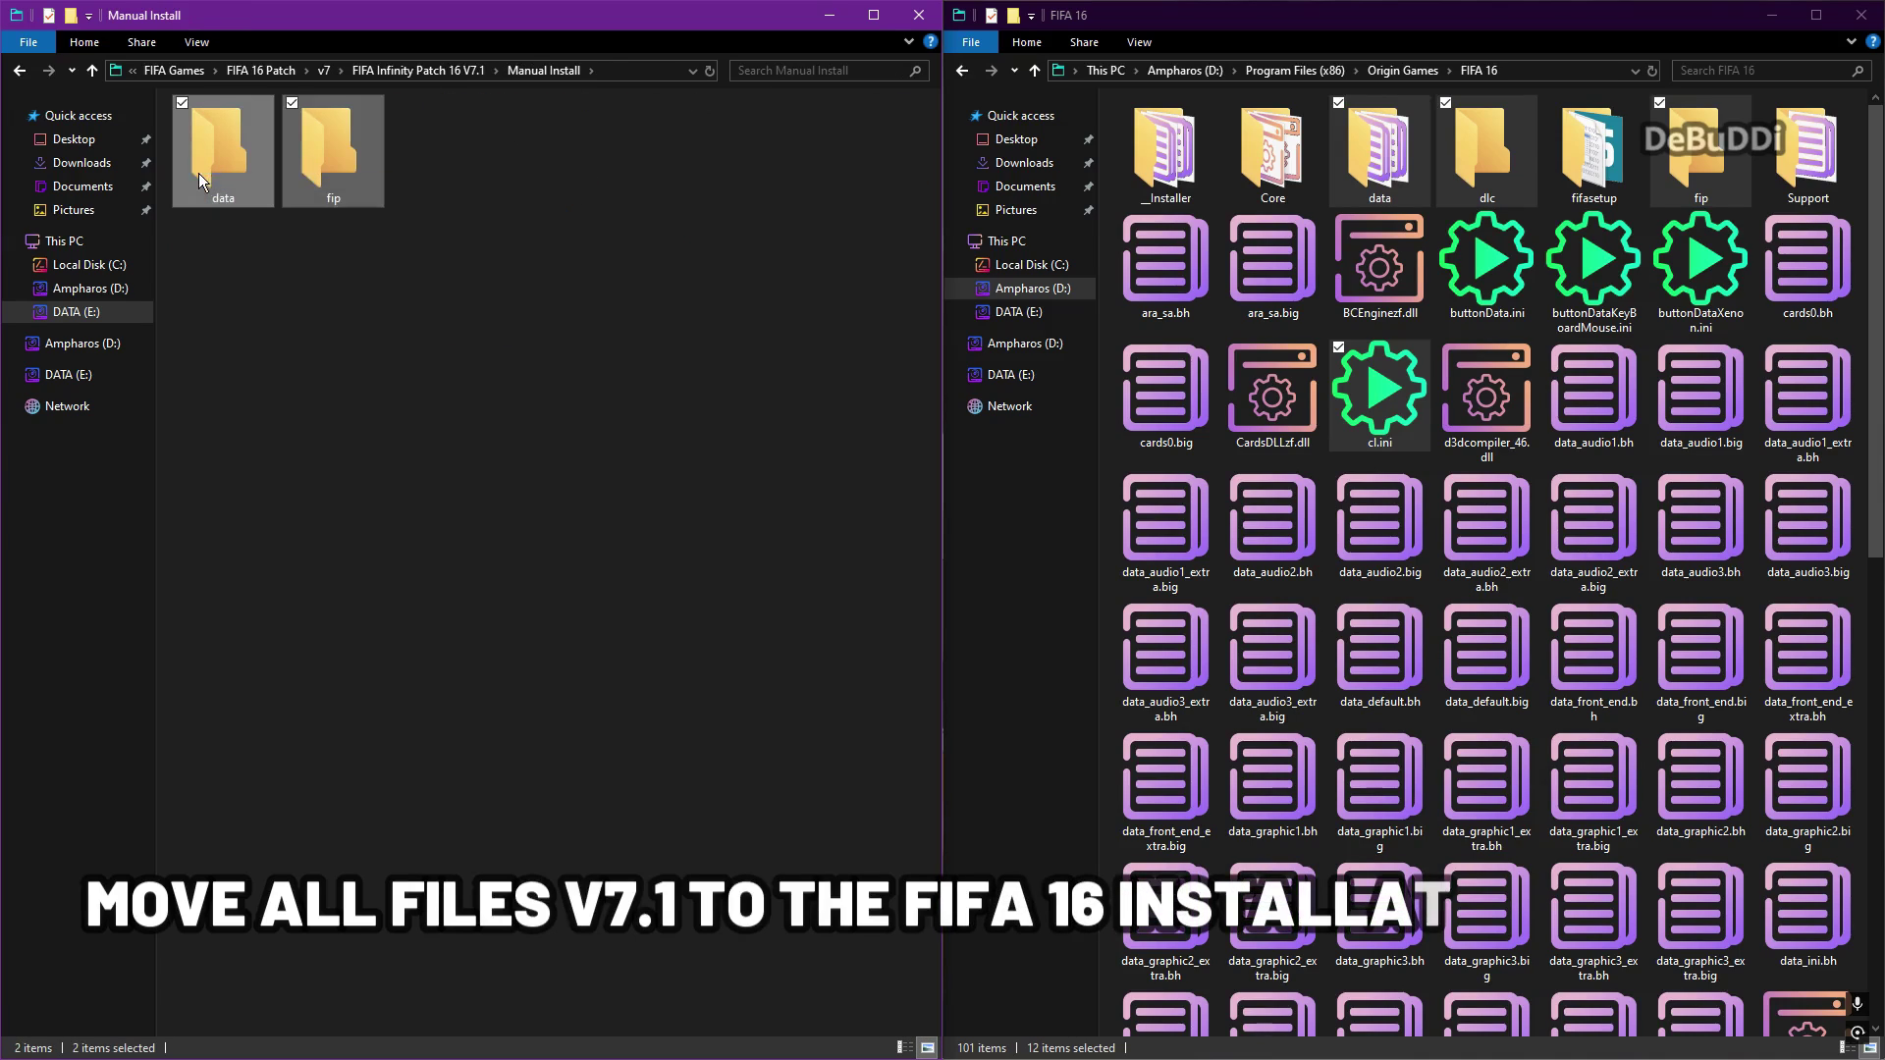
right_click(349, 165)
left_click(405, 334)
left_click(617, 408)
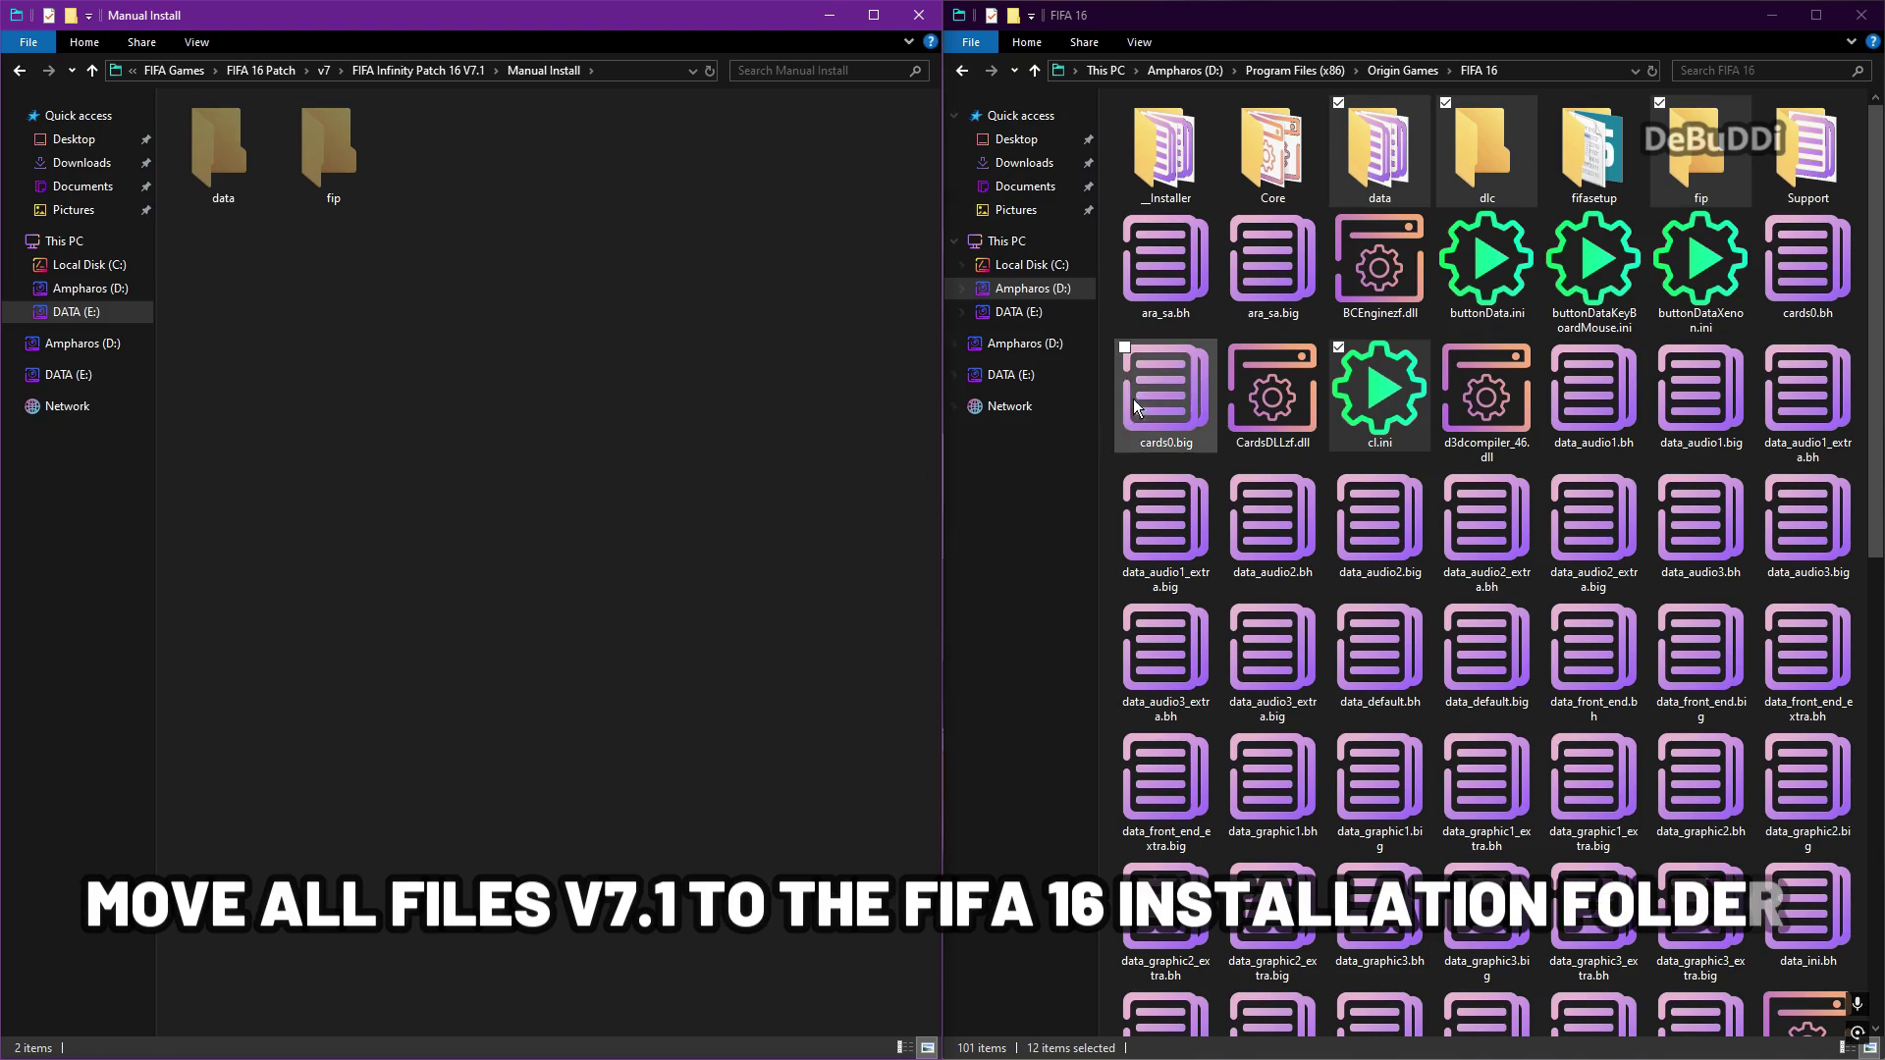
Paste the V7.1 data and fip folders into the FIFA 16 installation folder, replacing all files with the same names.
right_click(1111, 326)
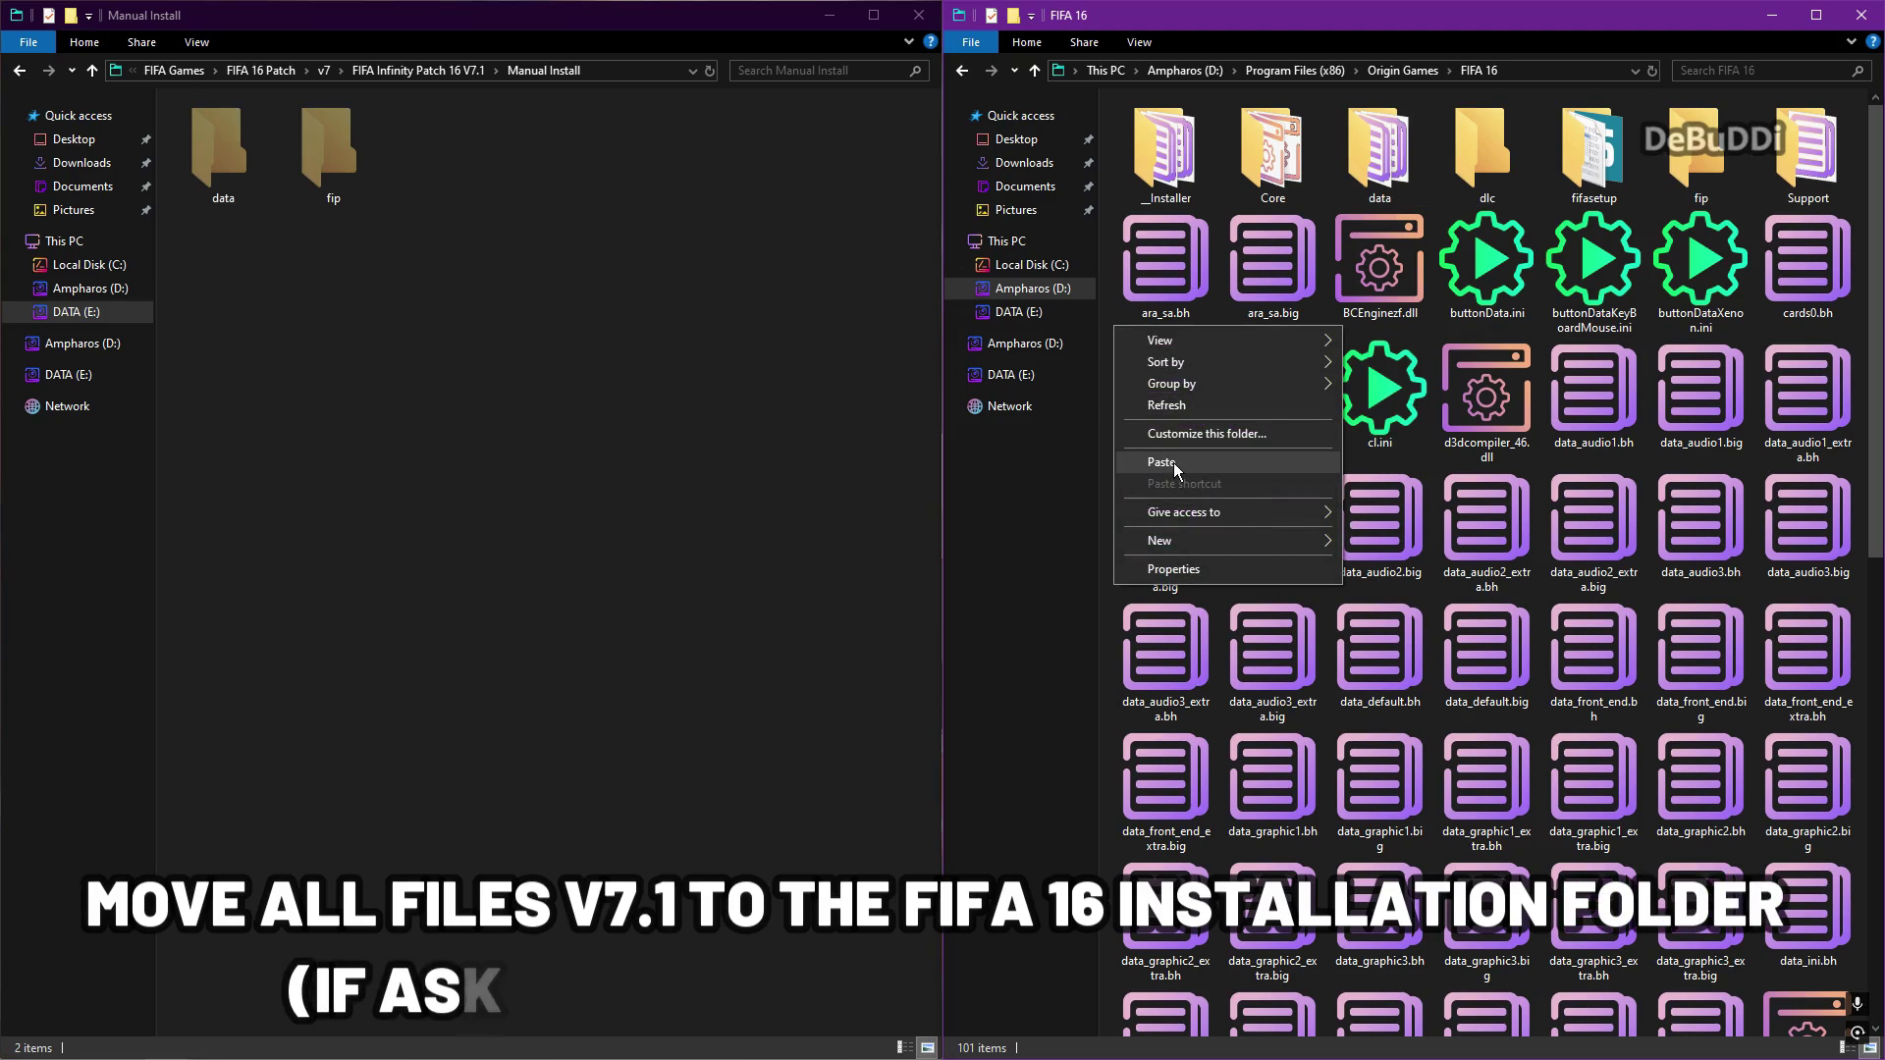
left_click(1174, 462)
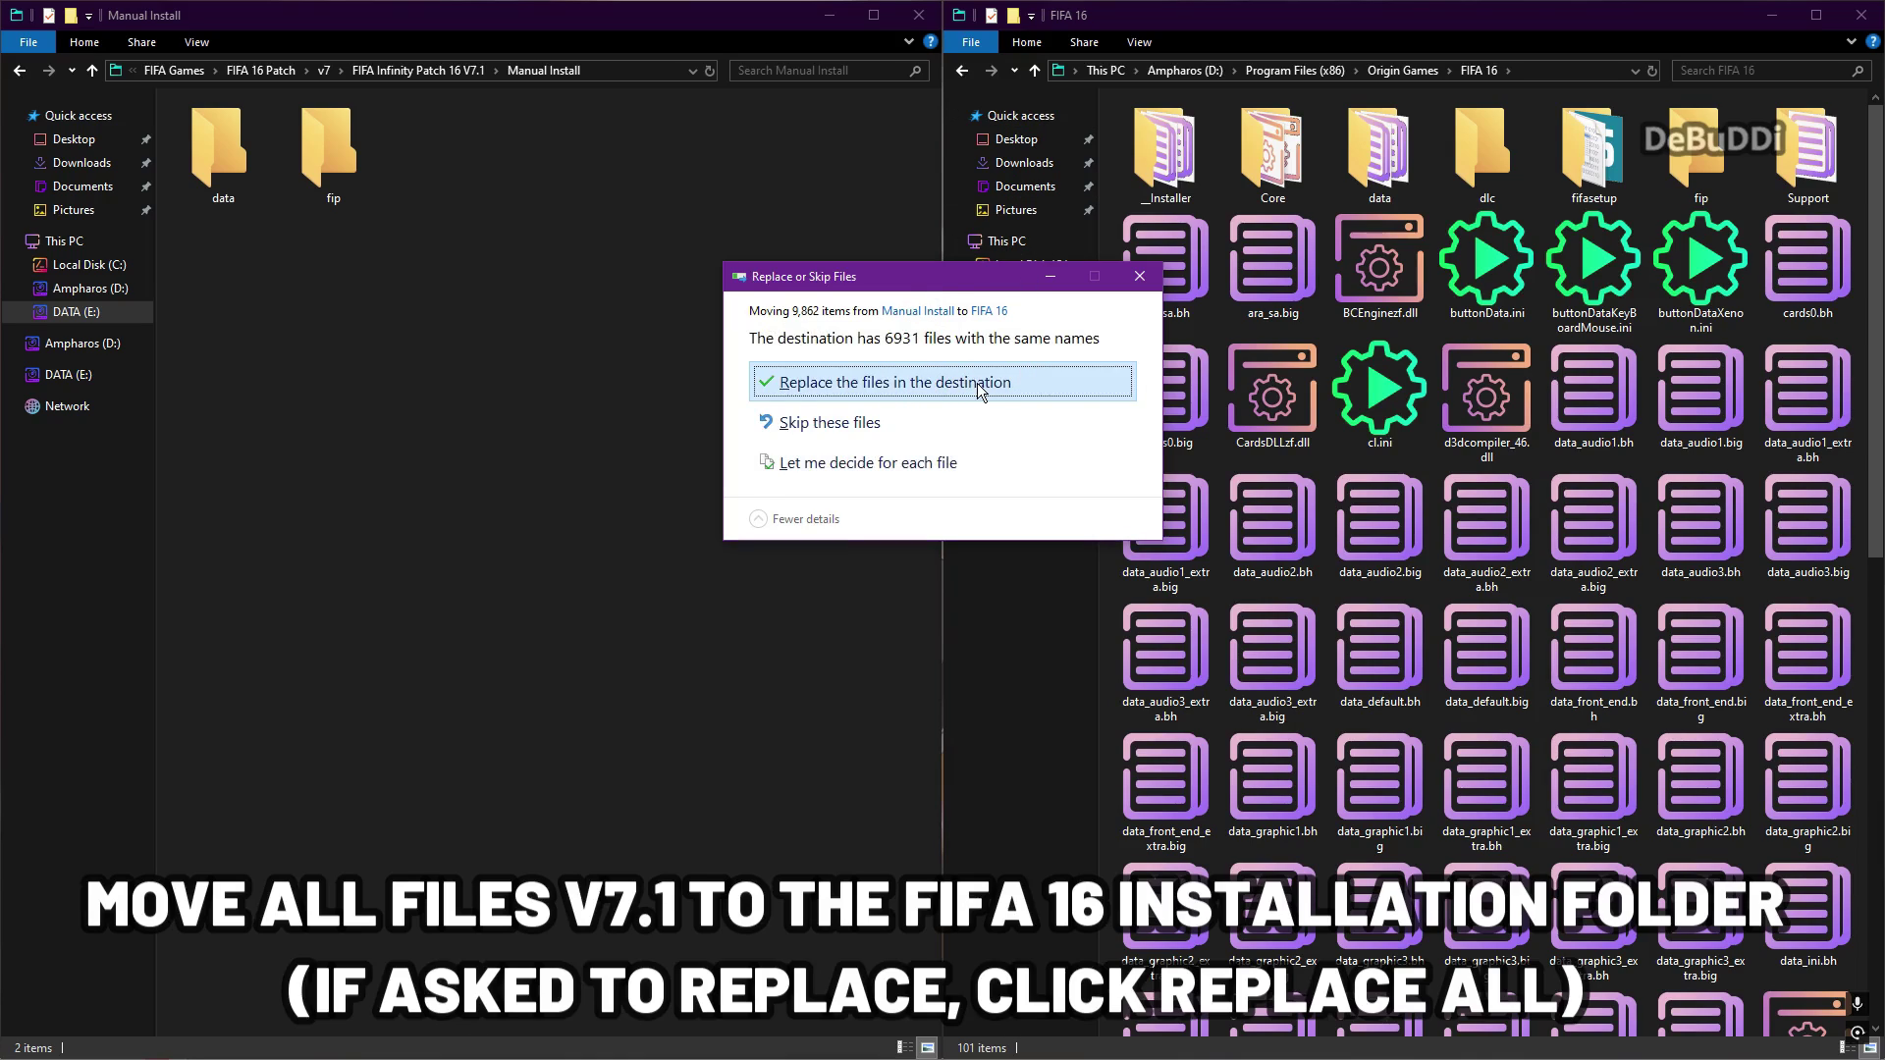
left_click(1037, 382)
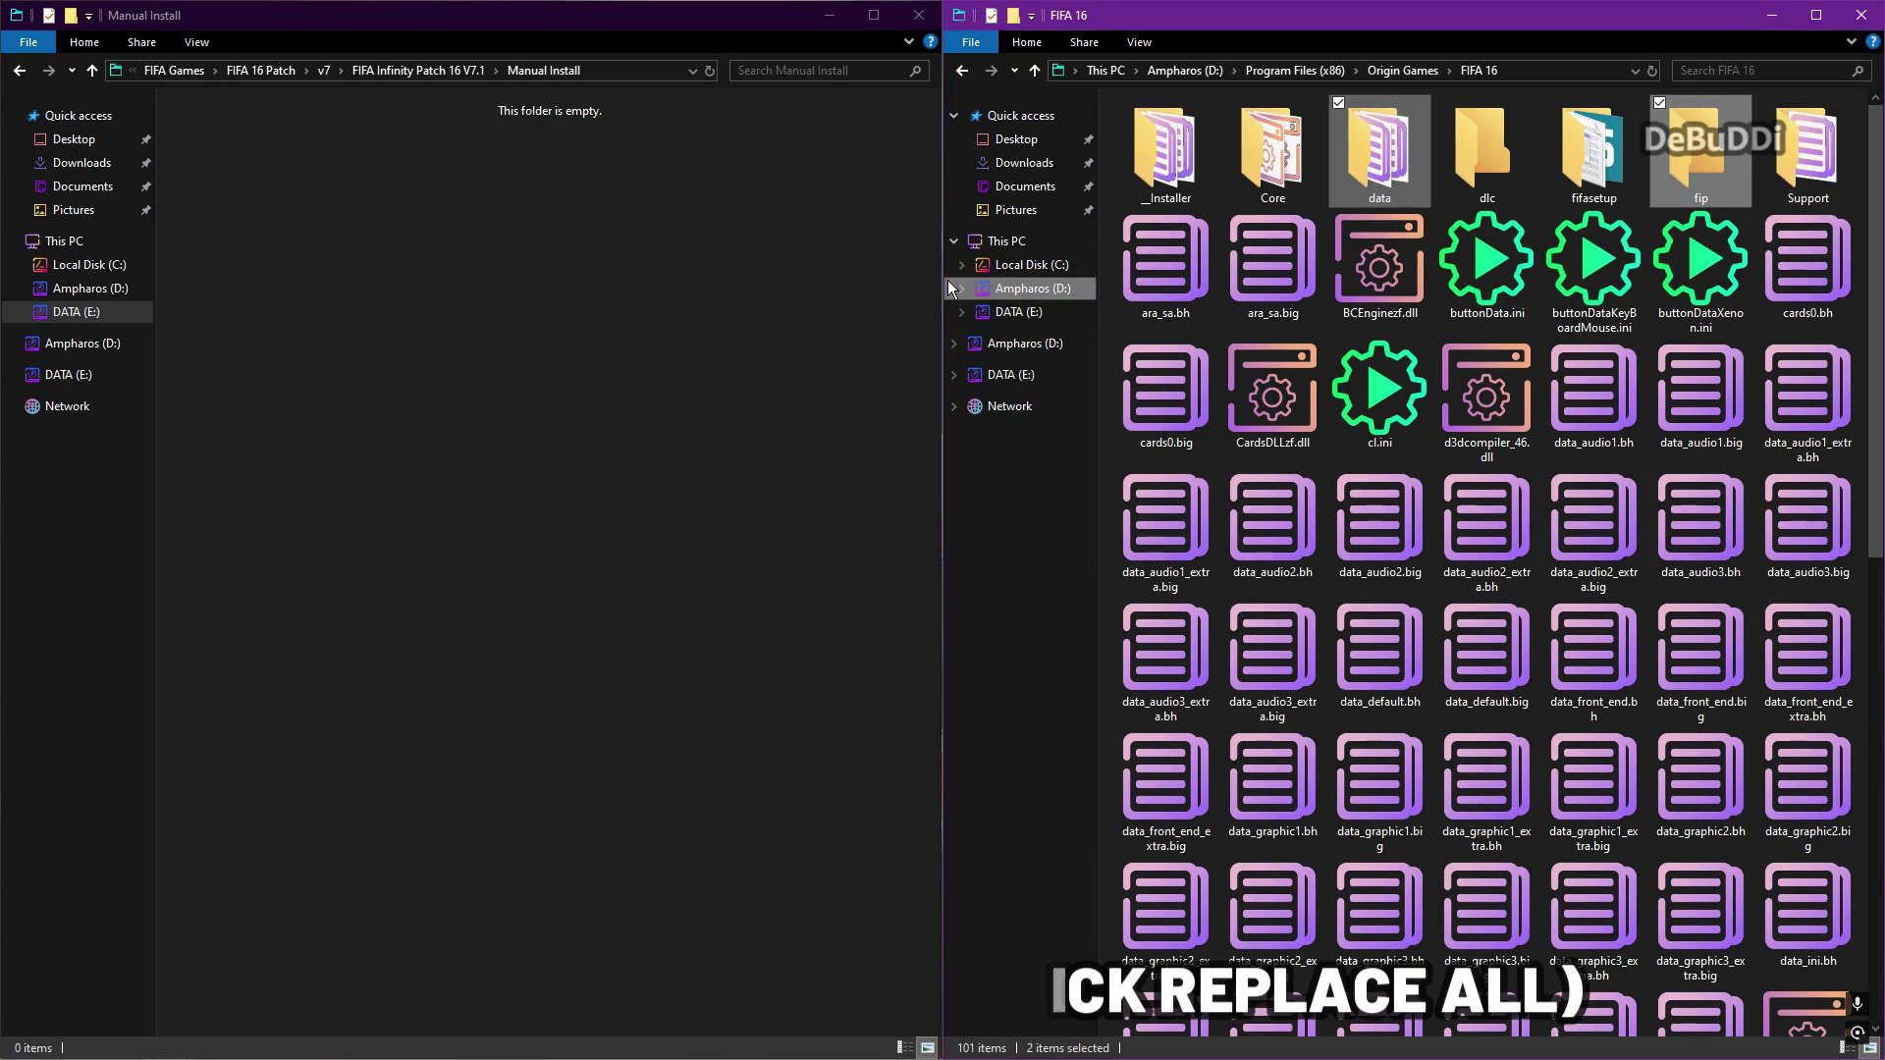
left_click(576, 248)
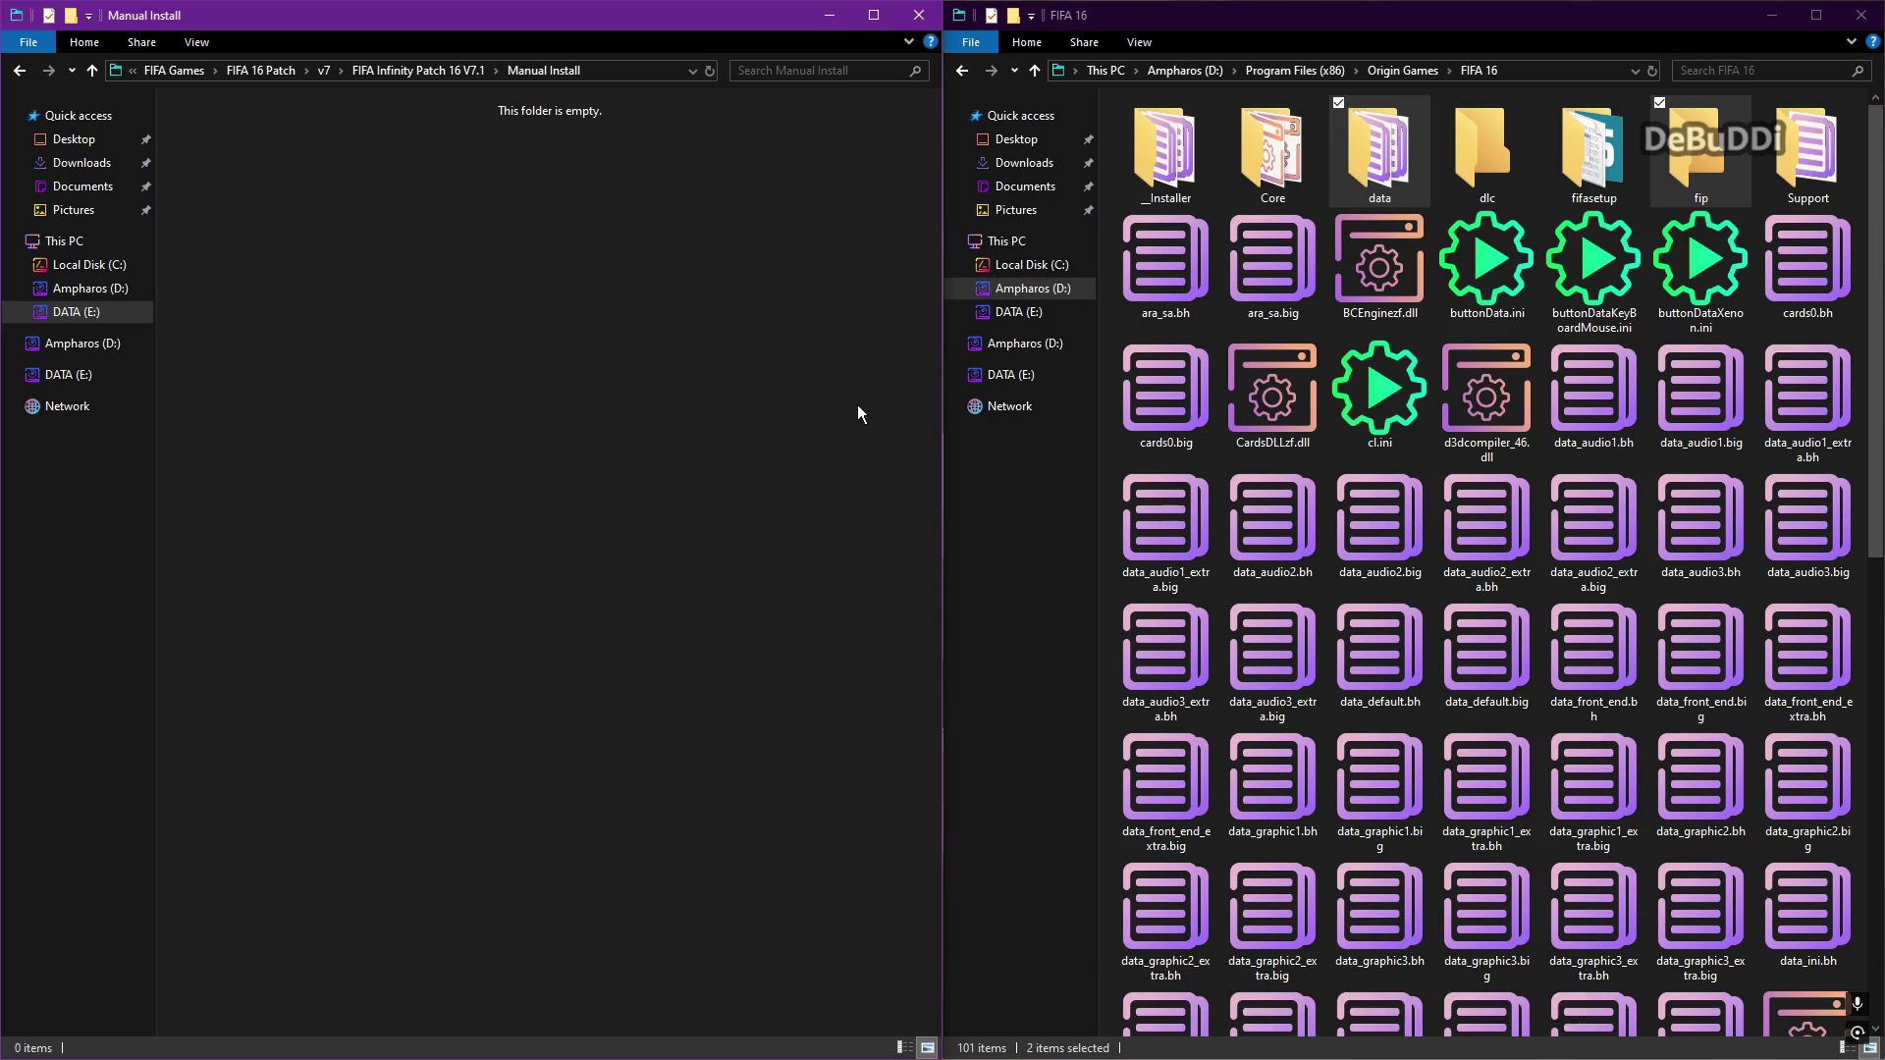
Find FIP Theme Manager.exe in the FIFA 16 installation folder and run it.
scroll(1543, 589, "down", 5)
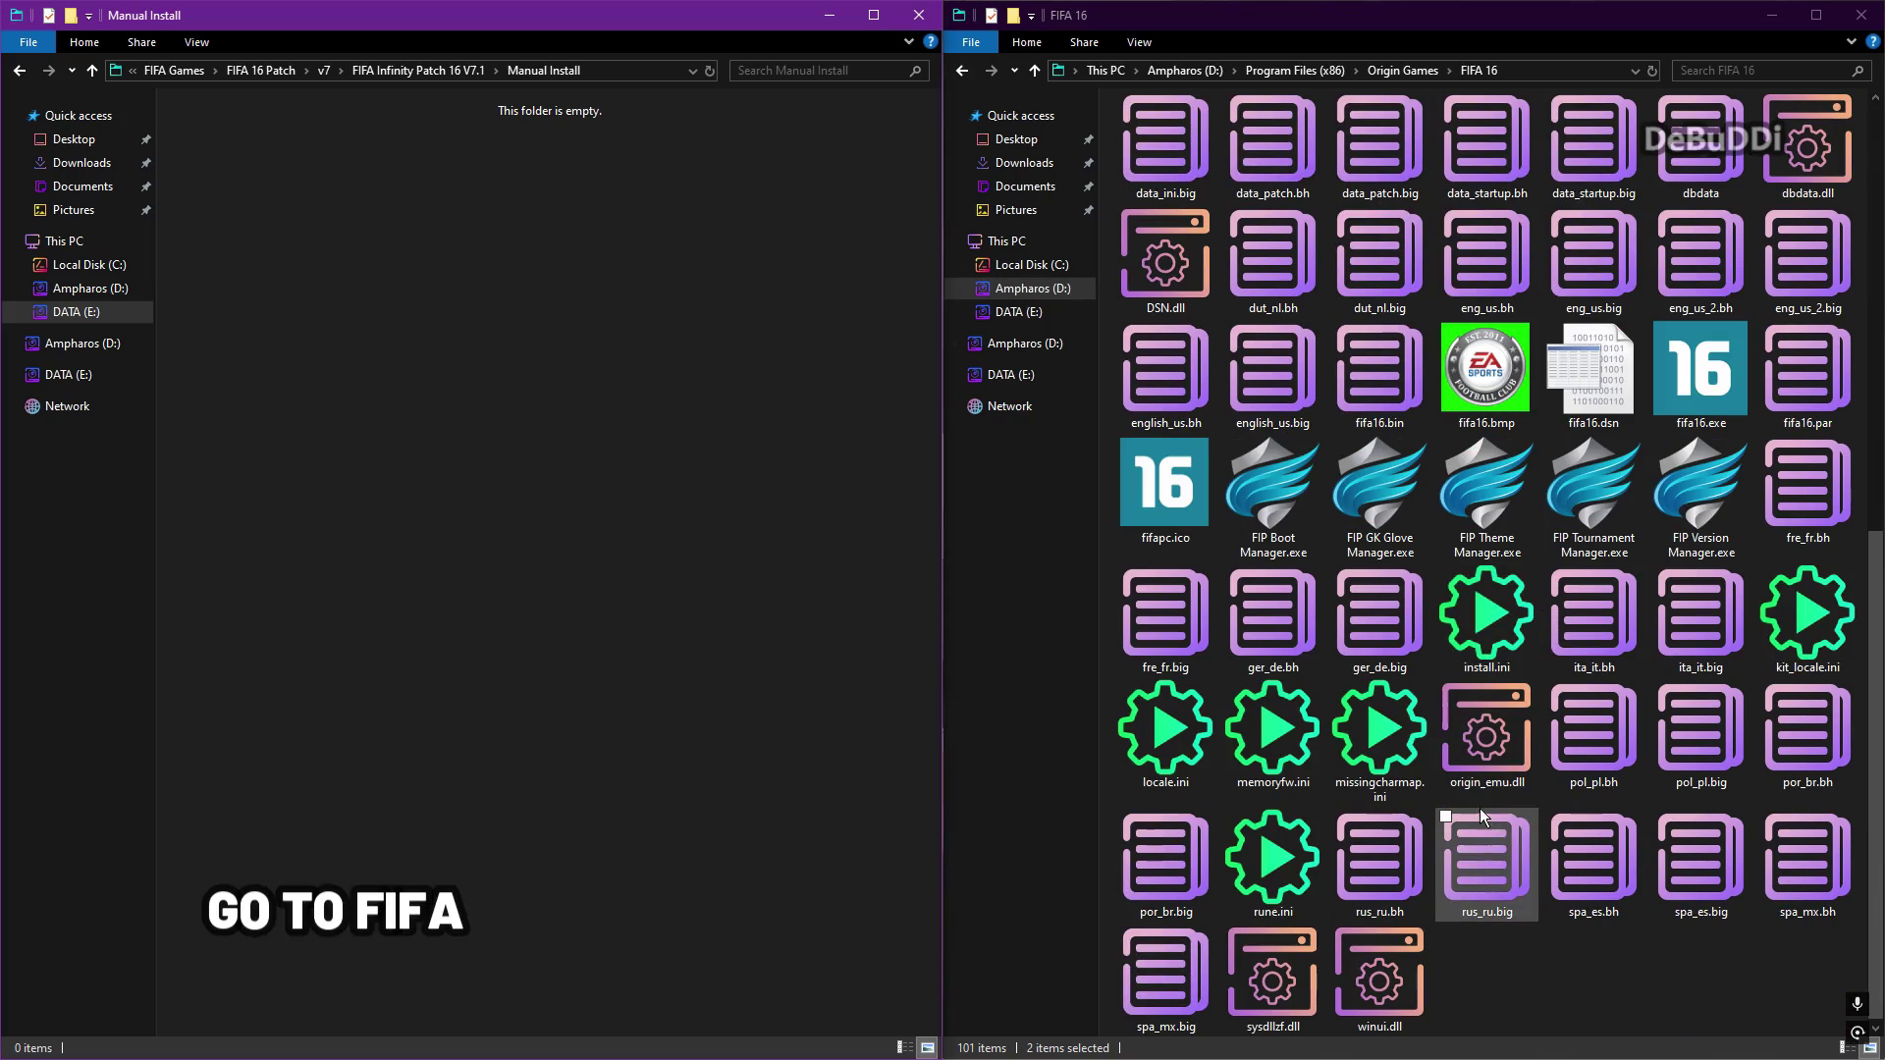
left_click(1571, 989)
scroll(1543, 528, "up", 8)
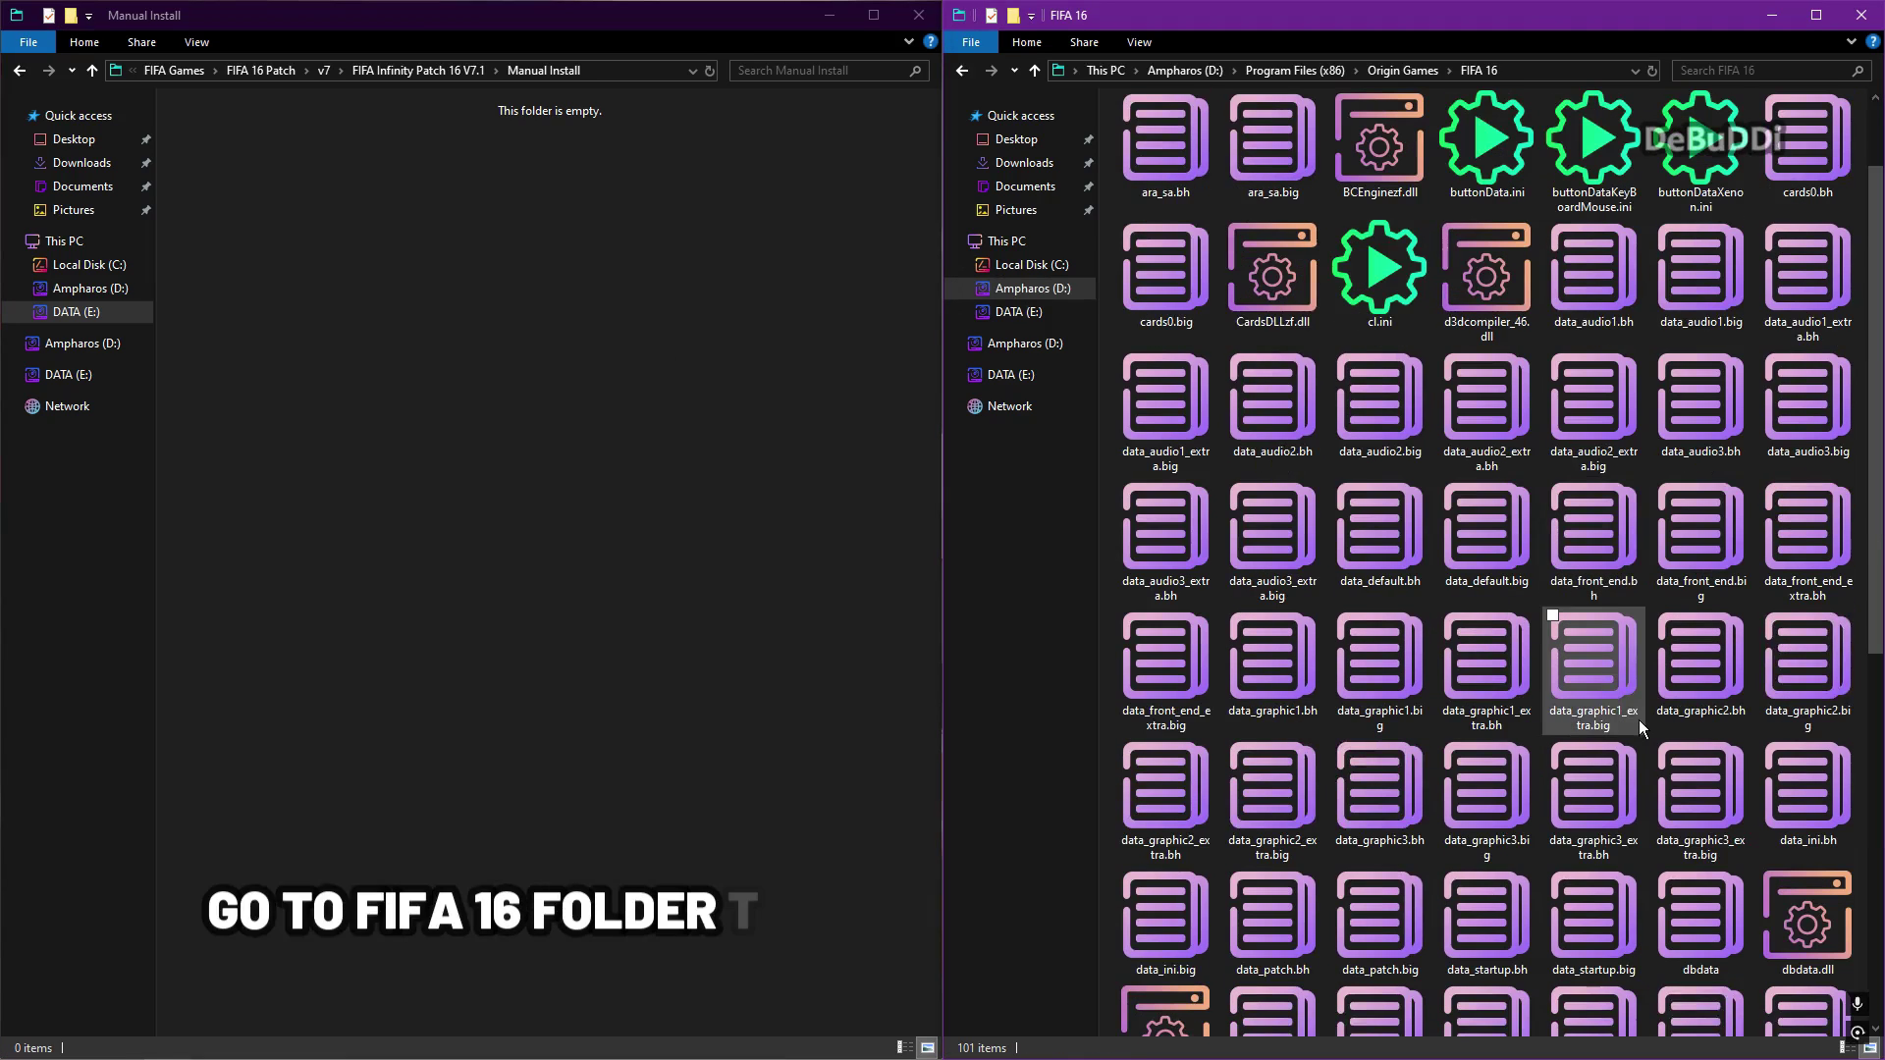
scroll(1639, 720, "down", 5)
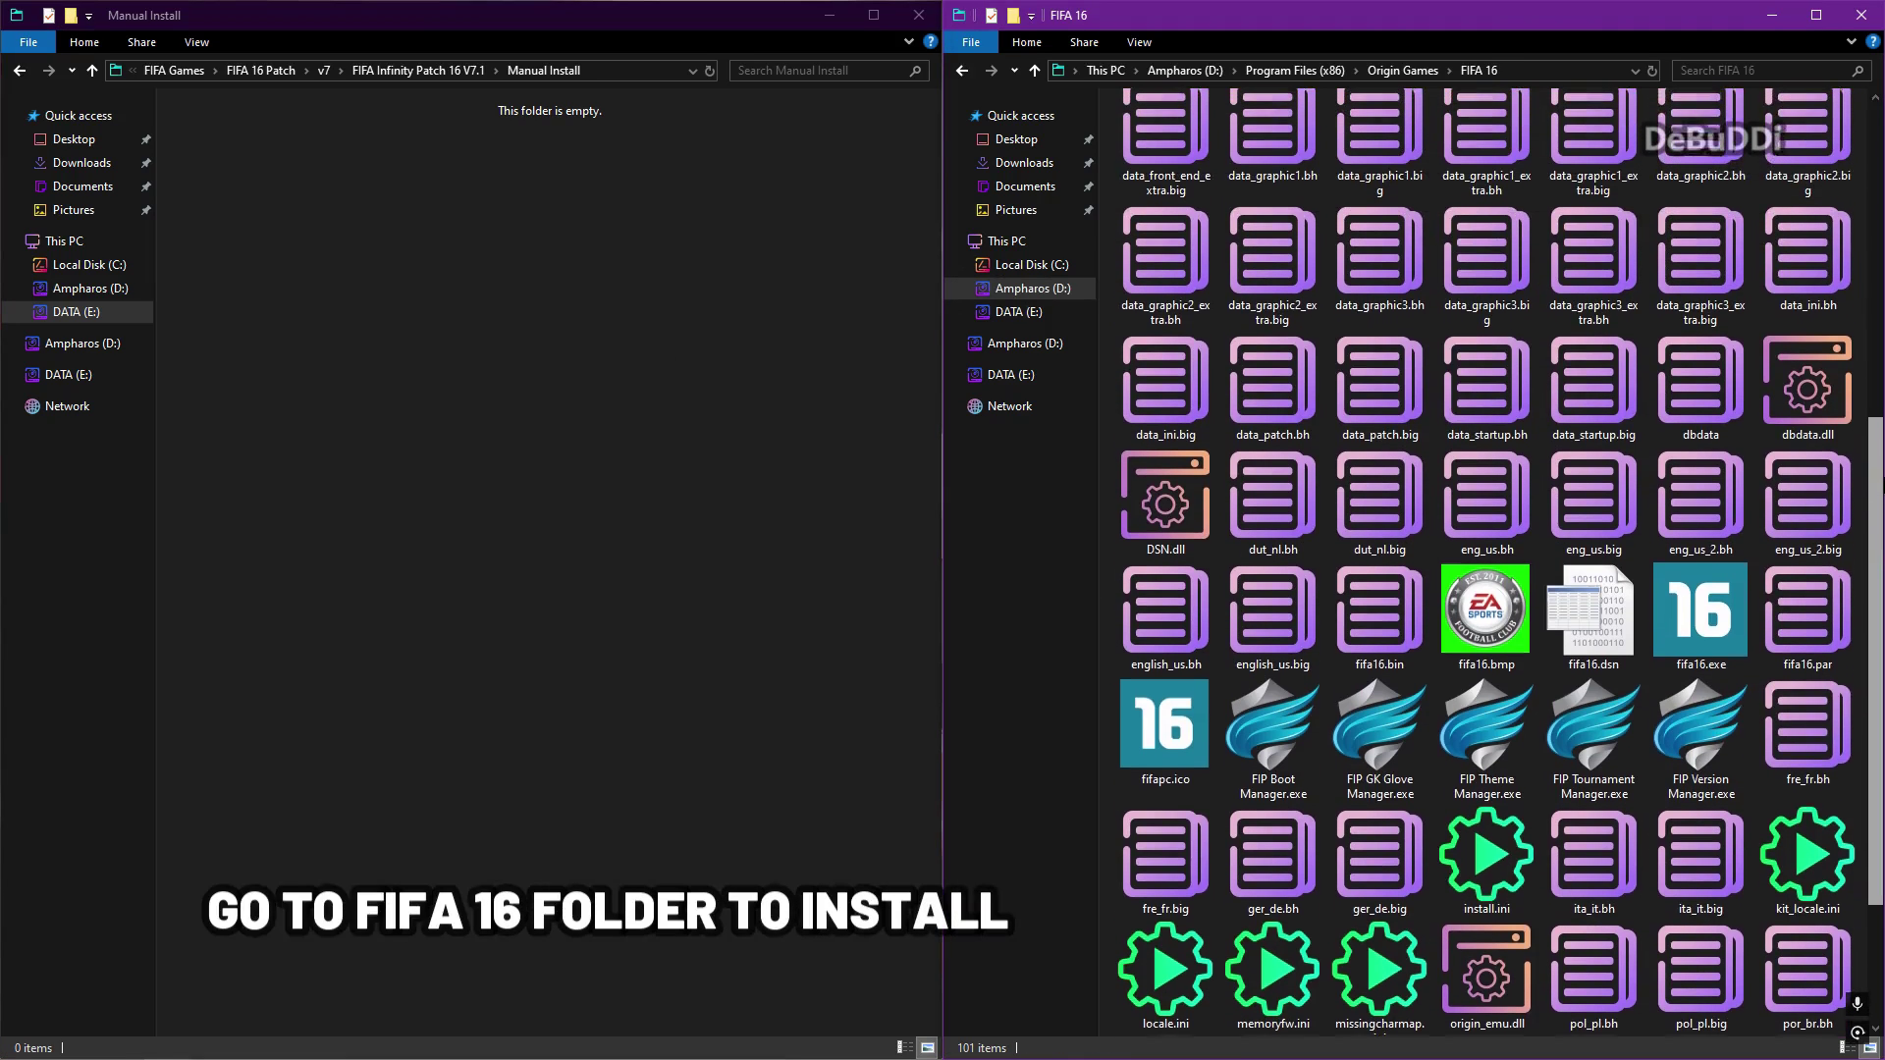
scroll(1594, 756, "up", 1)
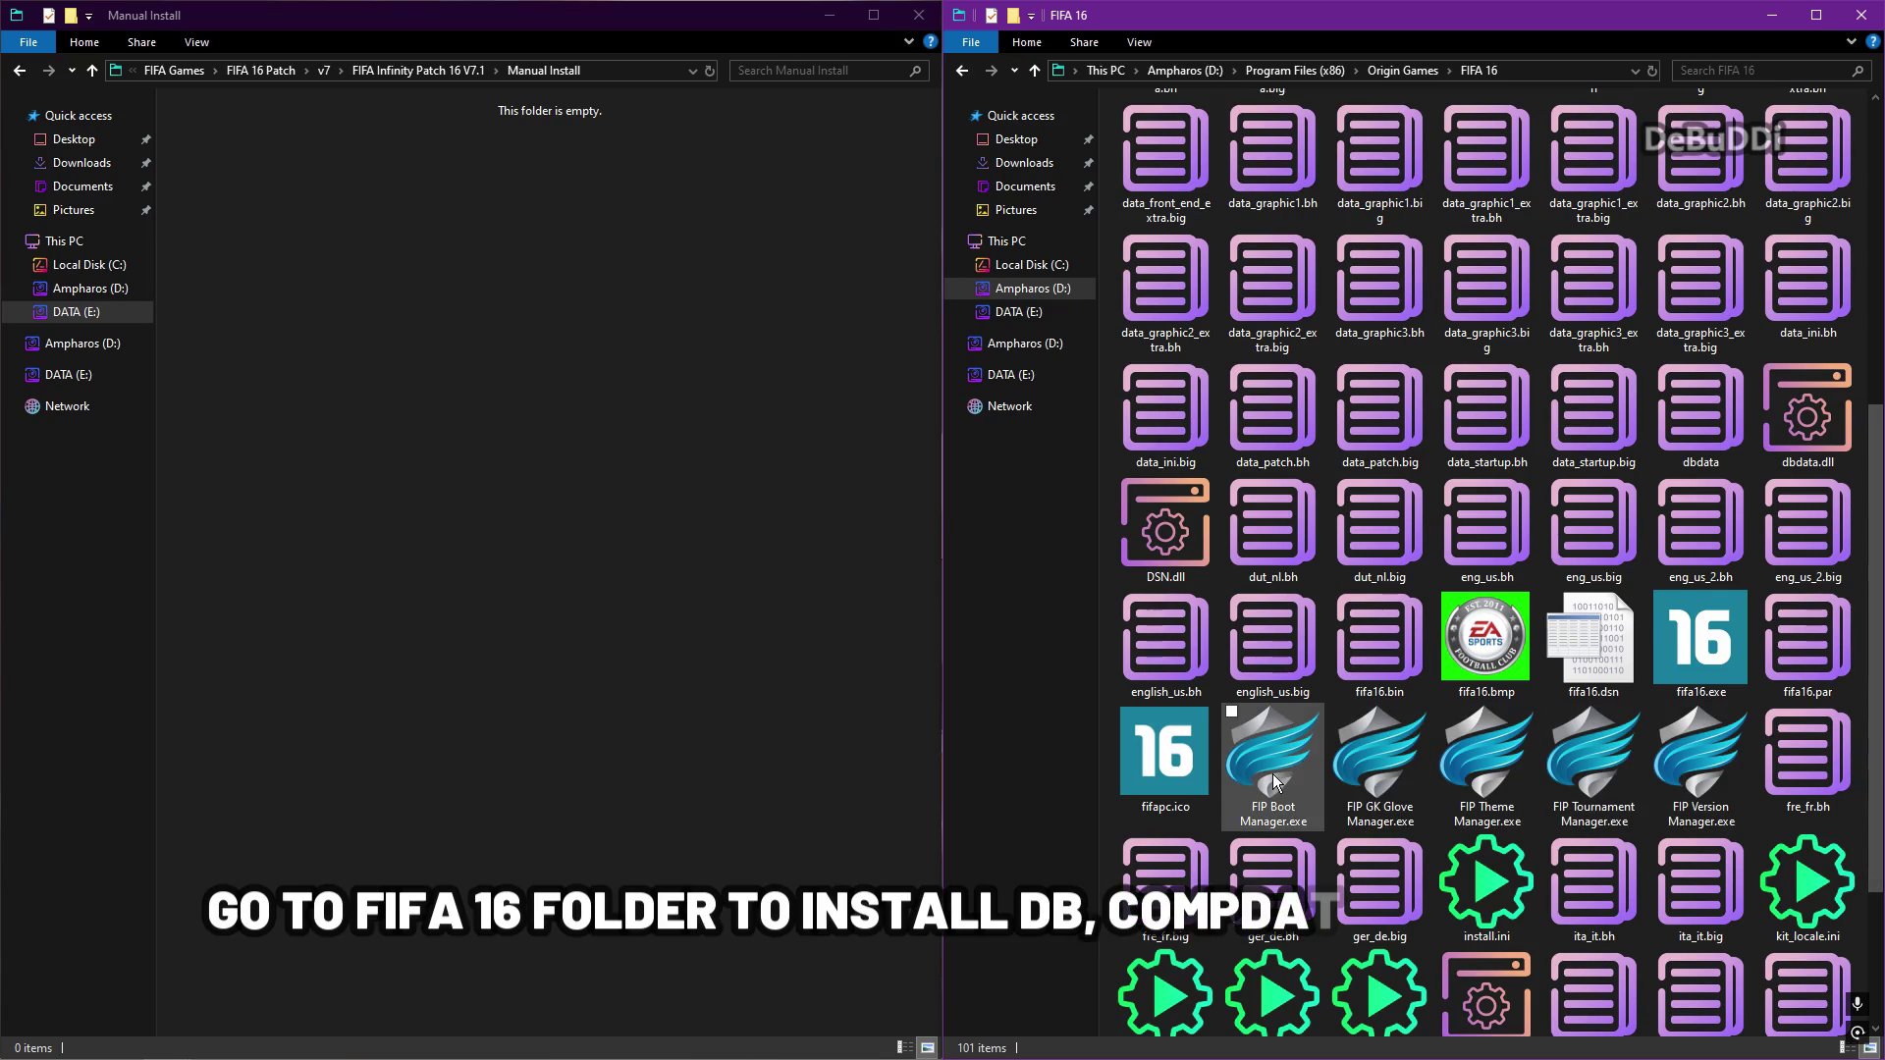
double_click(1486, 761)
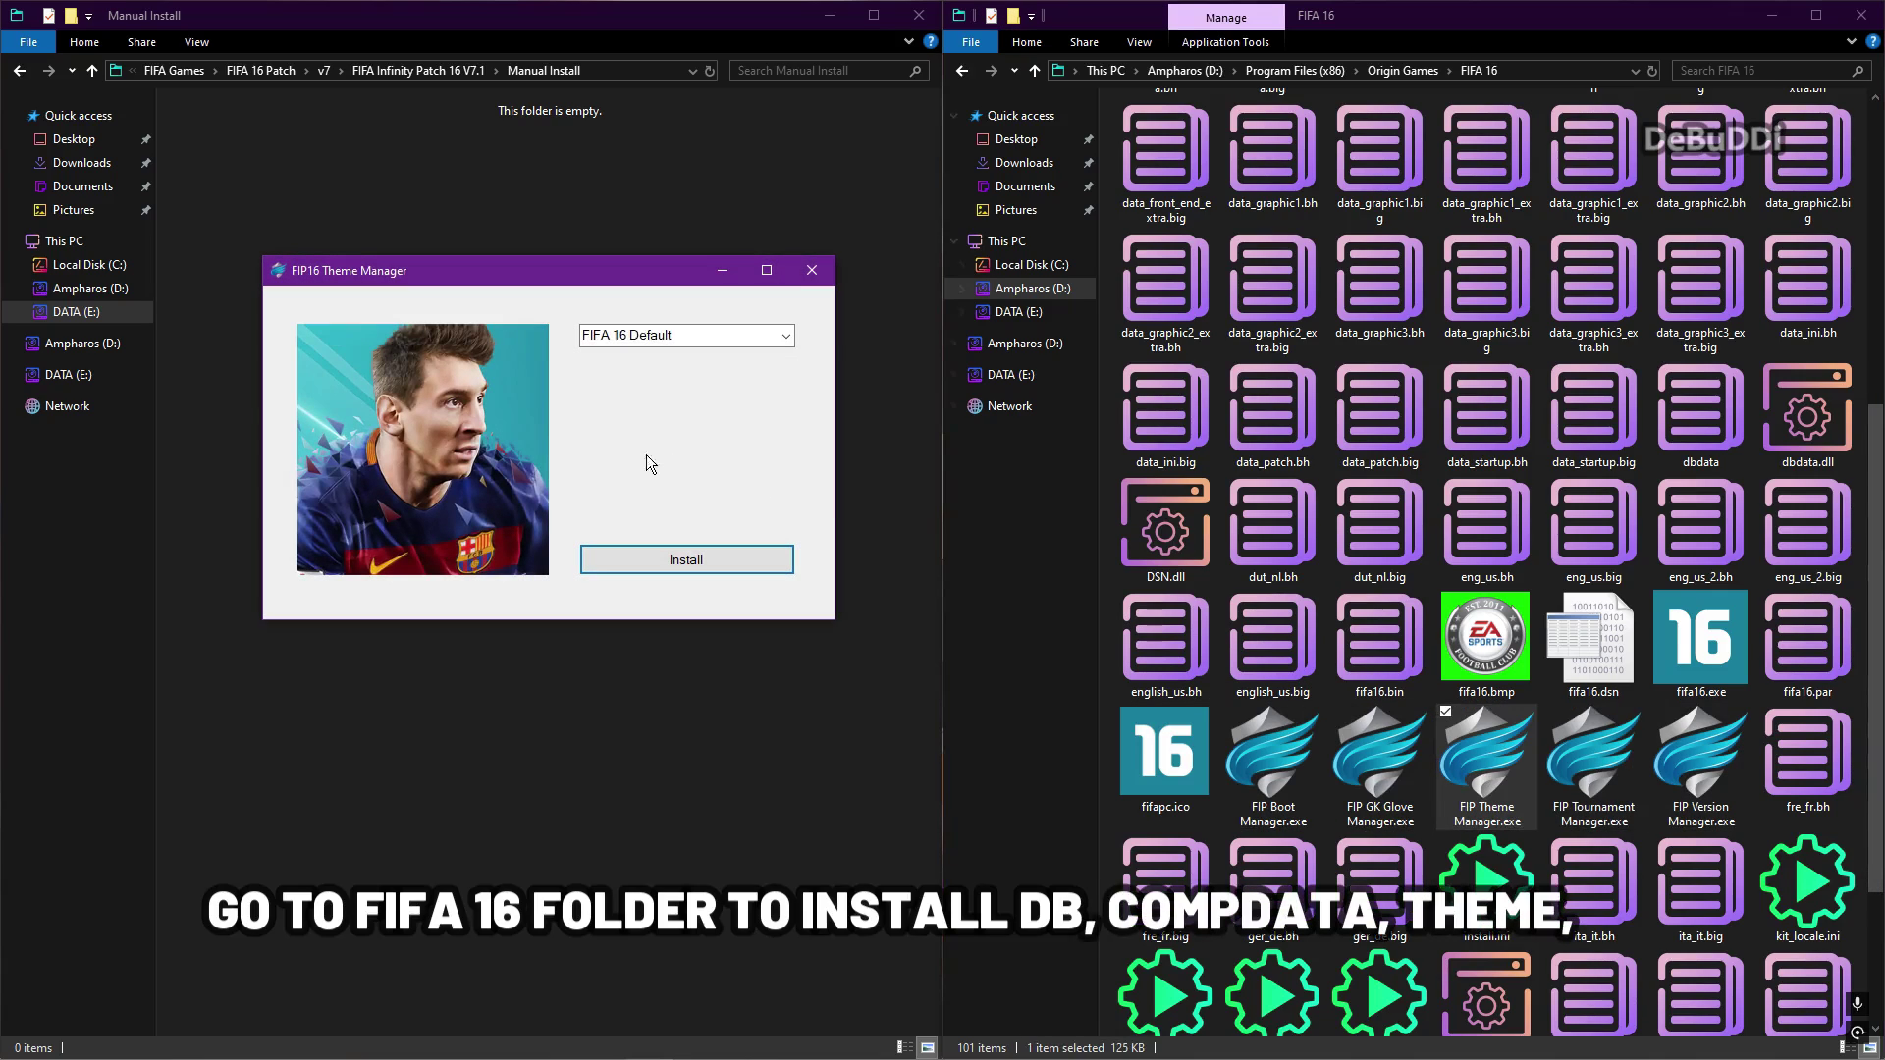
Preview the available themes FIP16 V3 Salah, FIP16 V5 Purple and FIFA 16 Default in the Theme Manager.
left_click(786, 336)
left_click(744, 368)
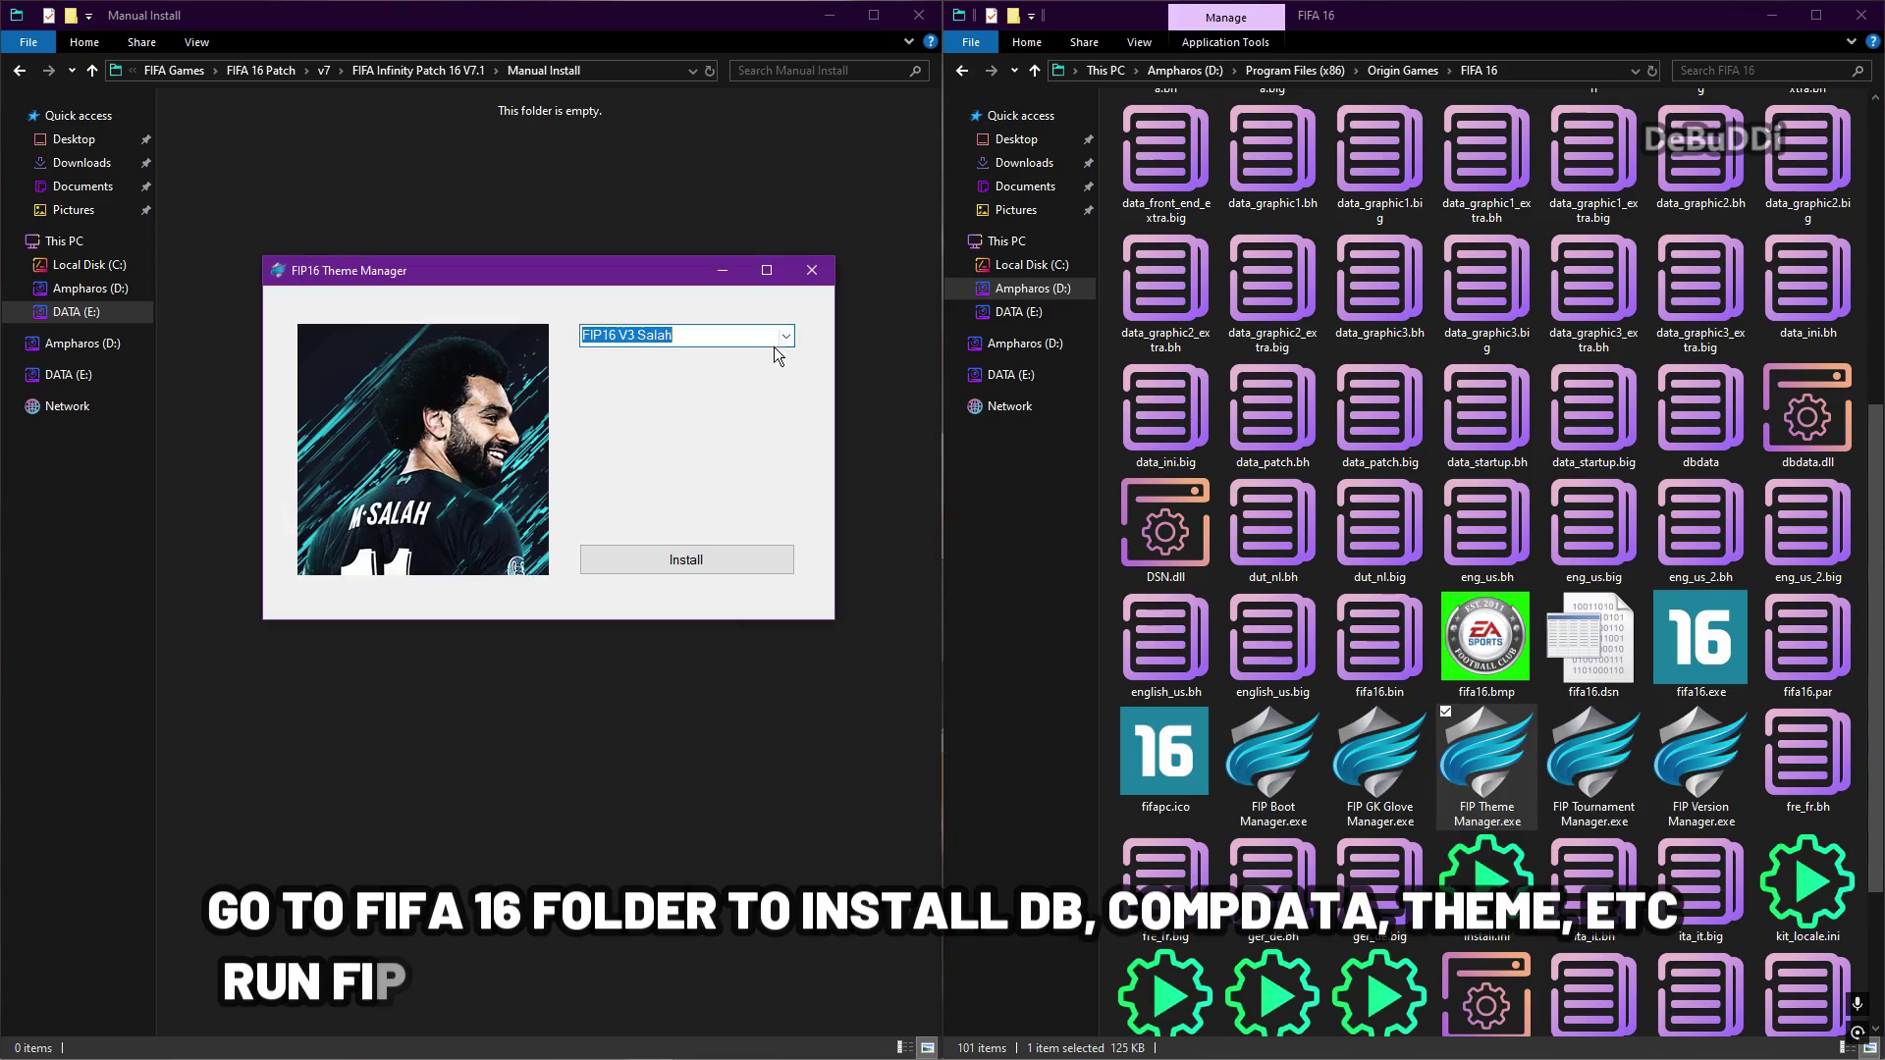
left_click(786, 336)
left_click(734, 383)
left_click(766, 340)
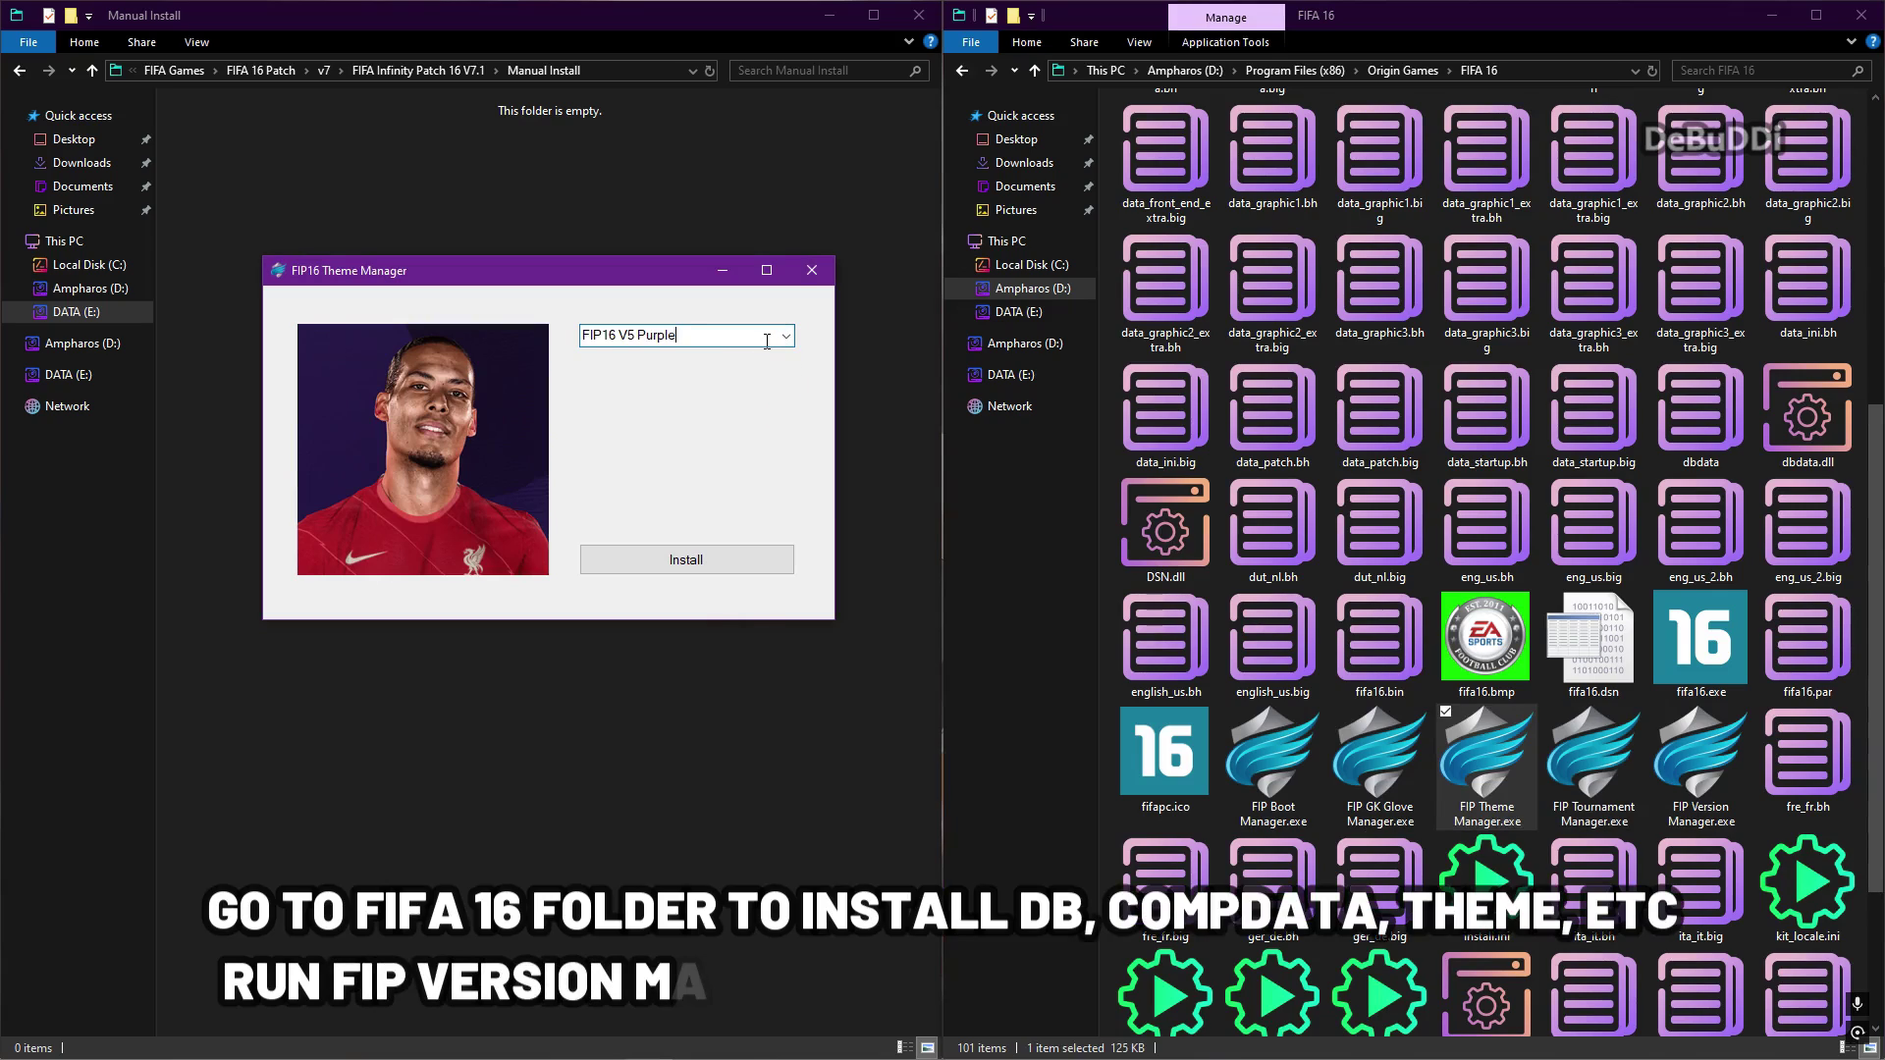
left_click(786, 337)
left_click(705, 359)
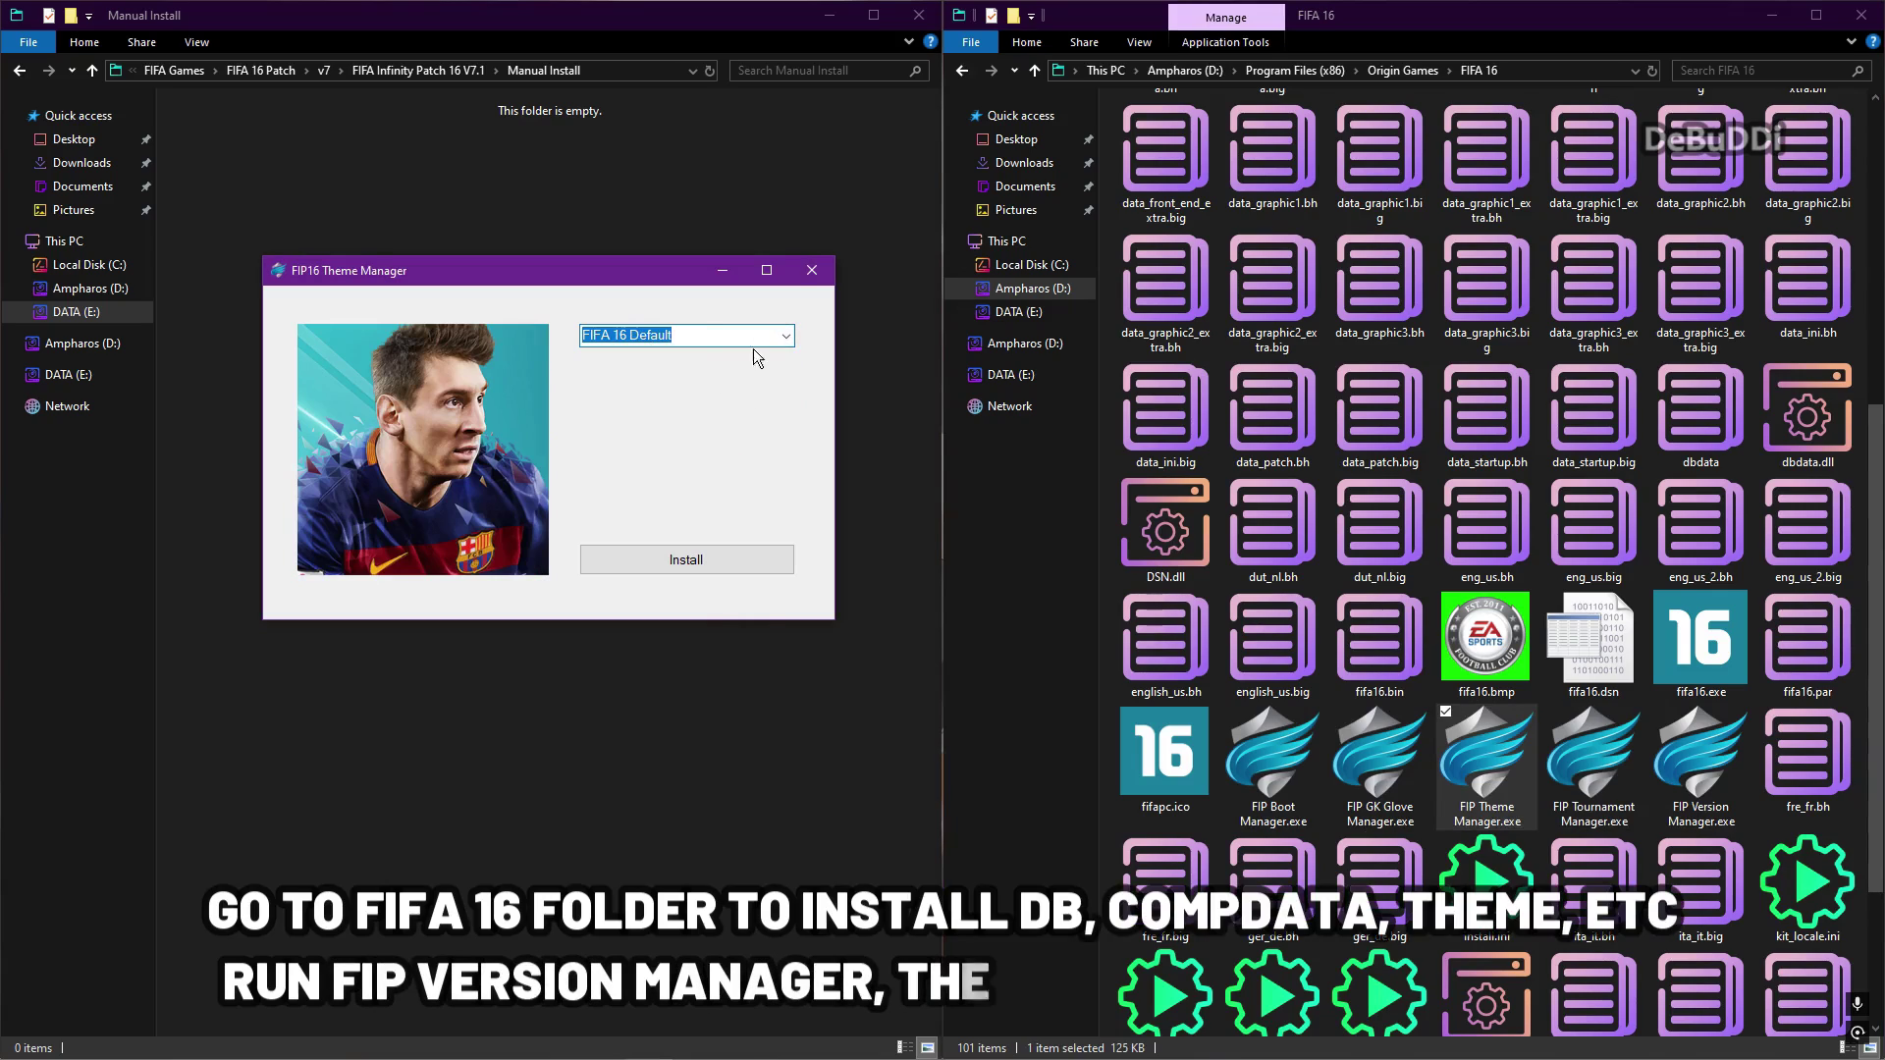
left_click(787, 337)
left_click(713, 383)
Install the FIP16 V3 Salah theme, confirm the installation and close the Theme Manager.
left_click(788, 338)
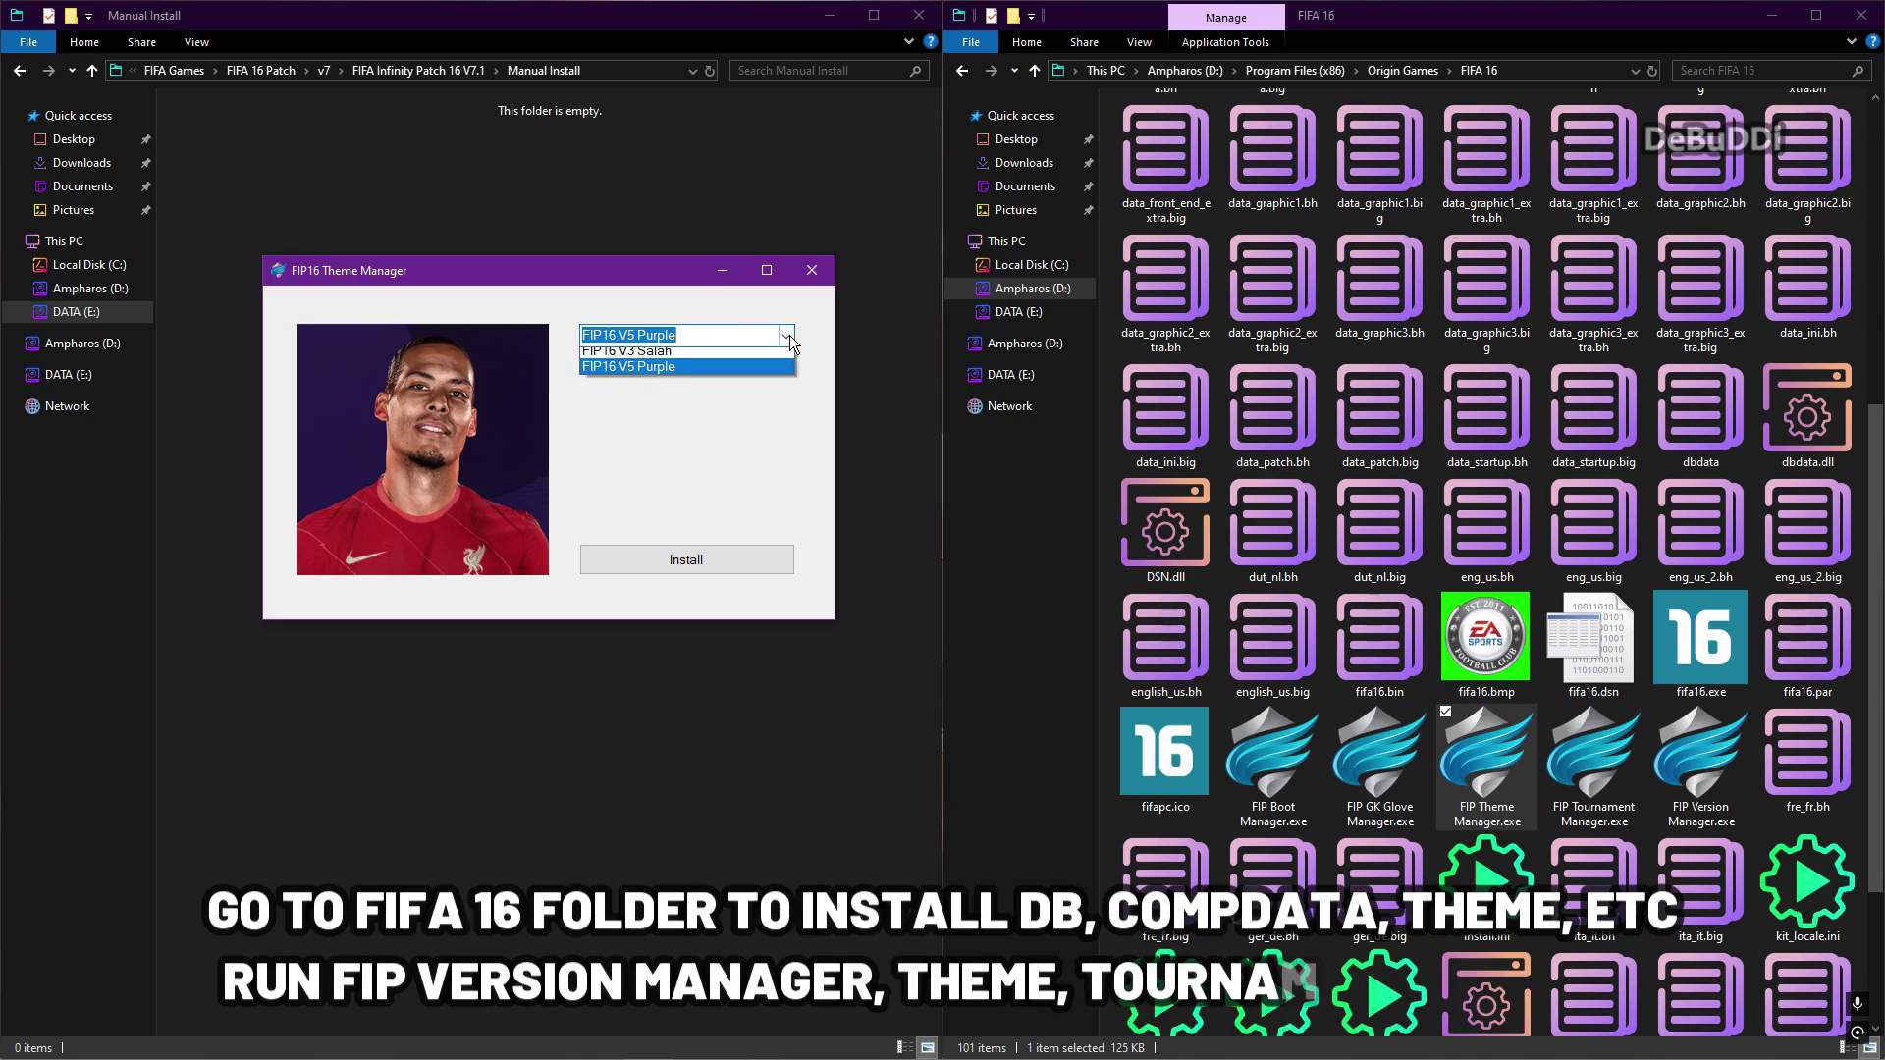
left_click(708, 371)
left_click(789, 335)
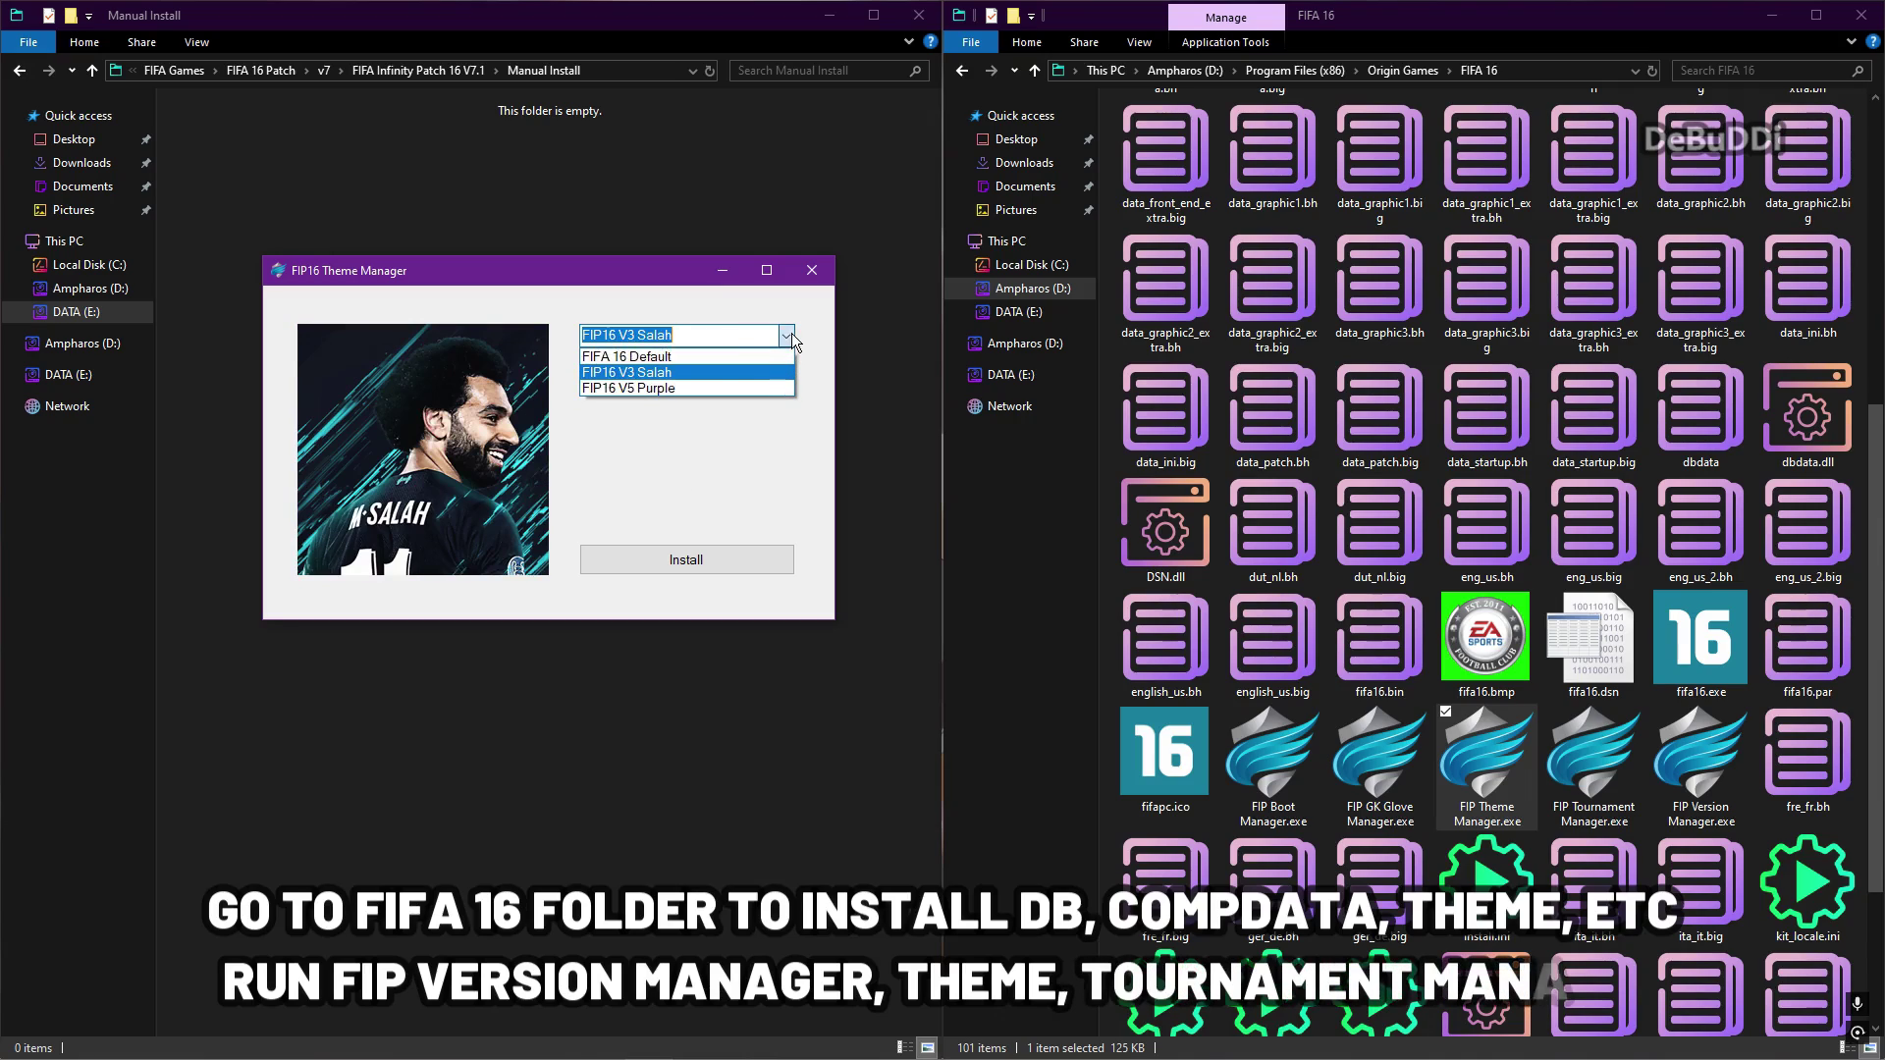
left_click(711, 373)
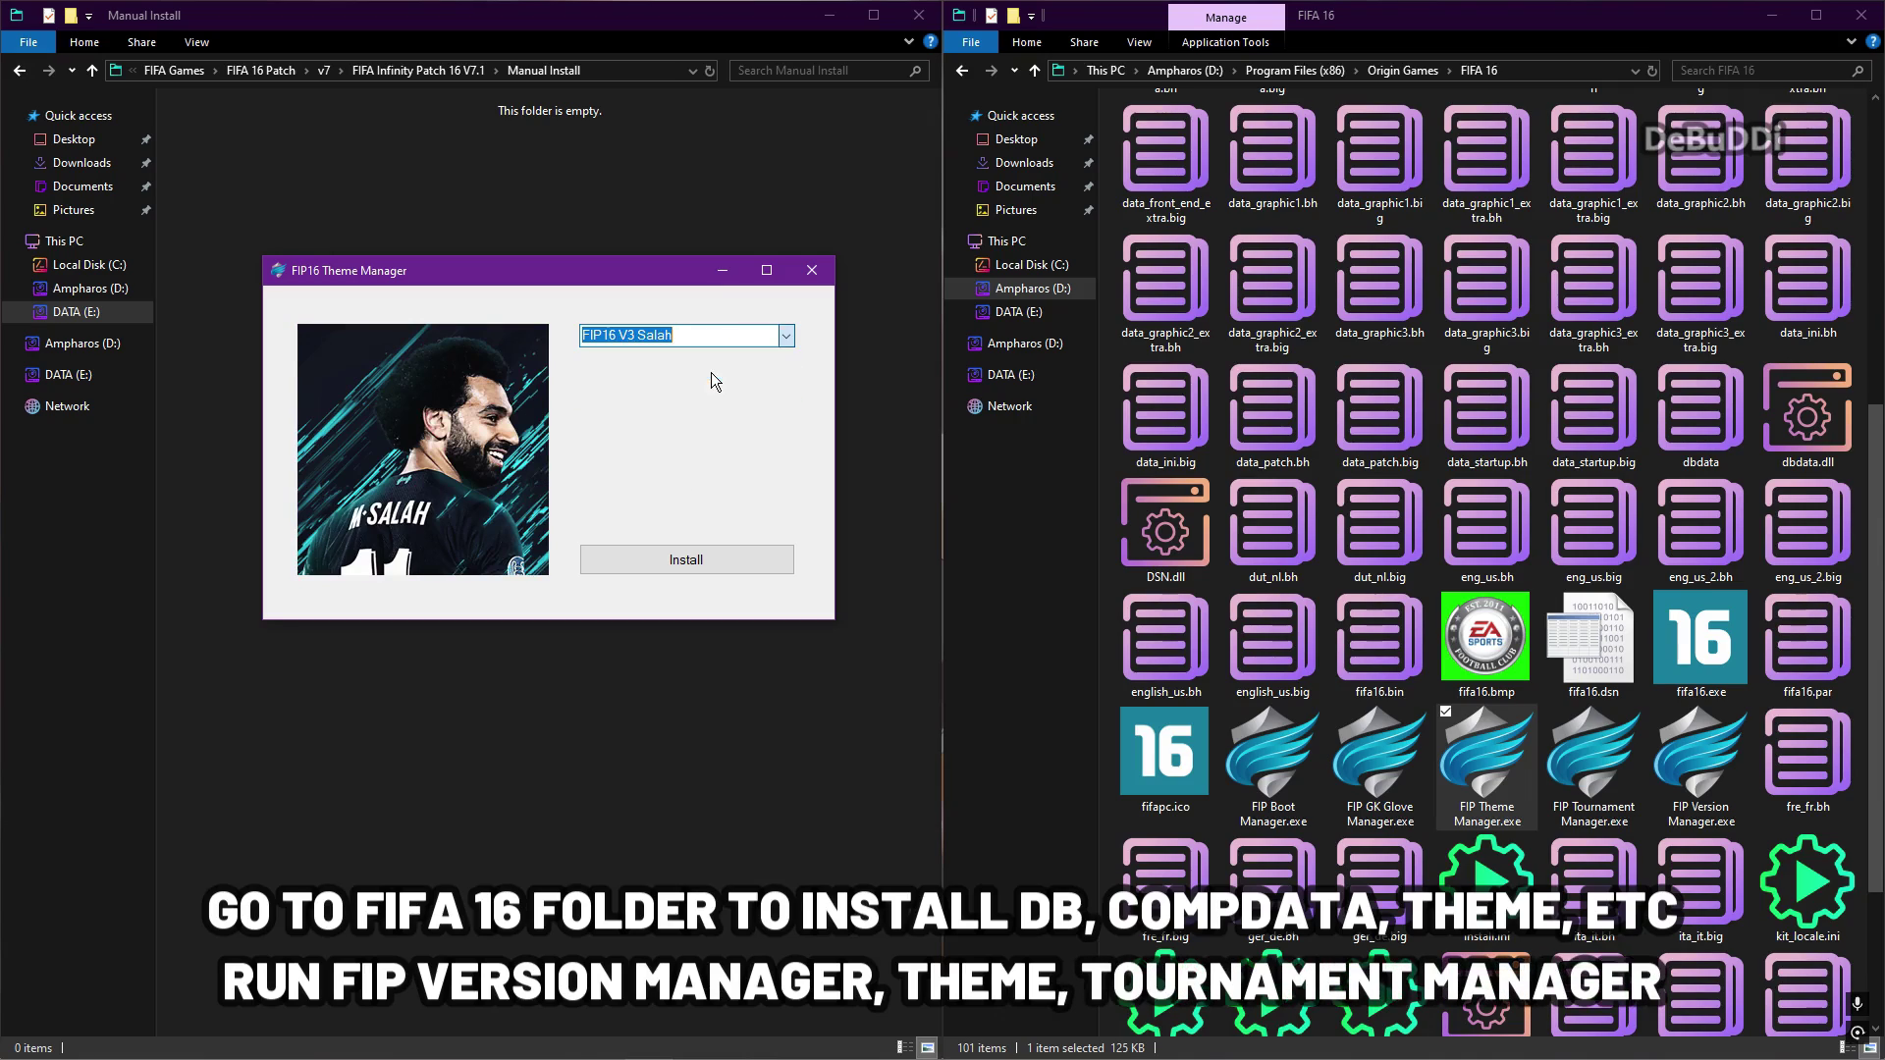
left_click(658, 561)
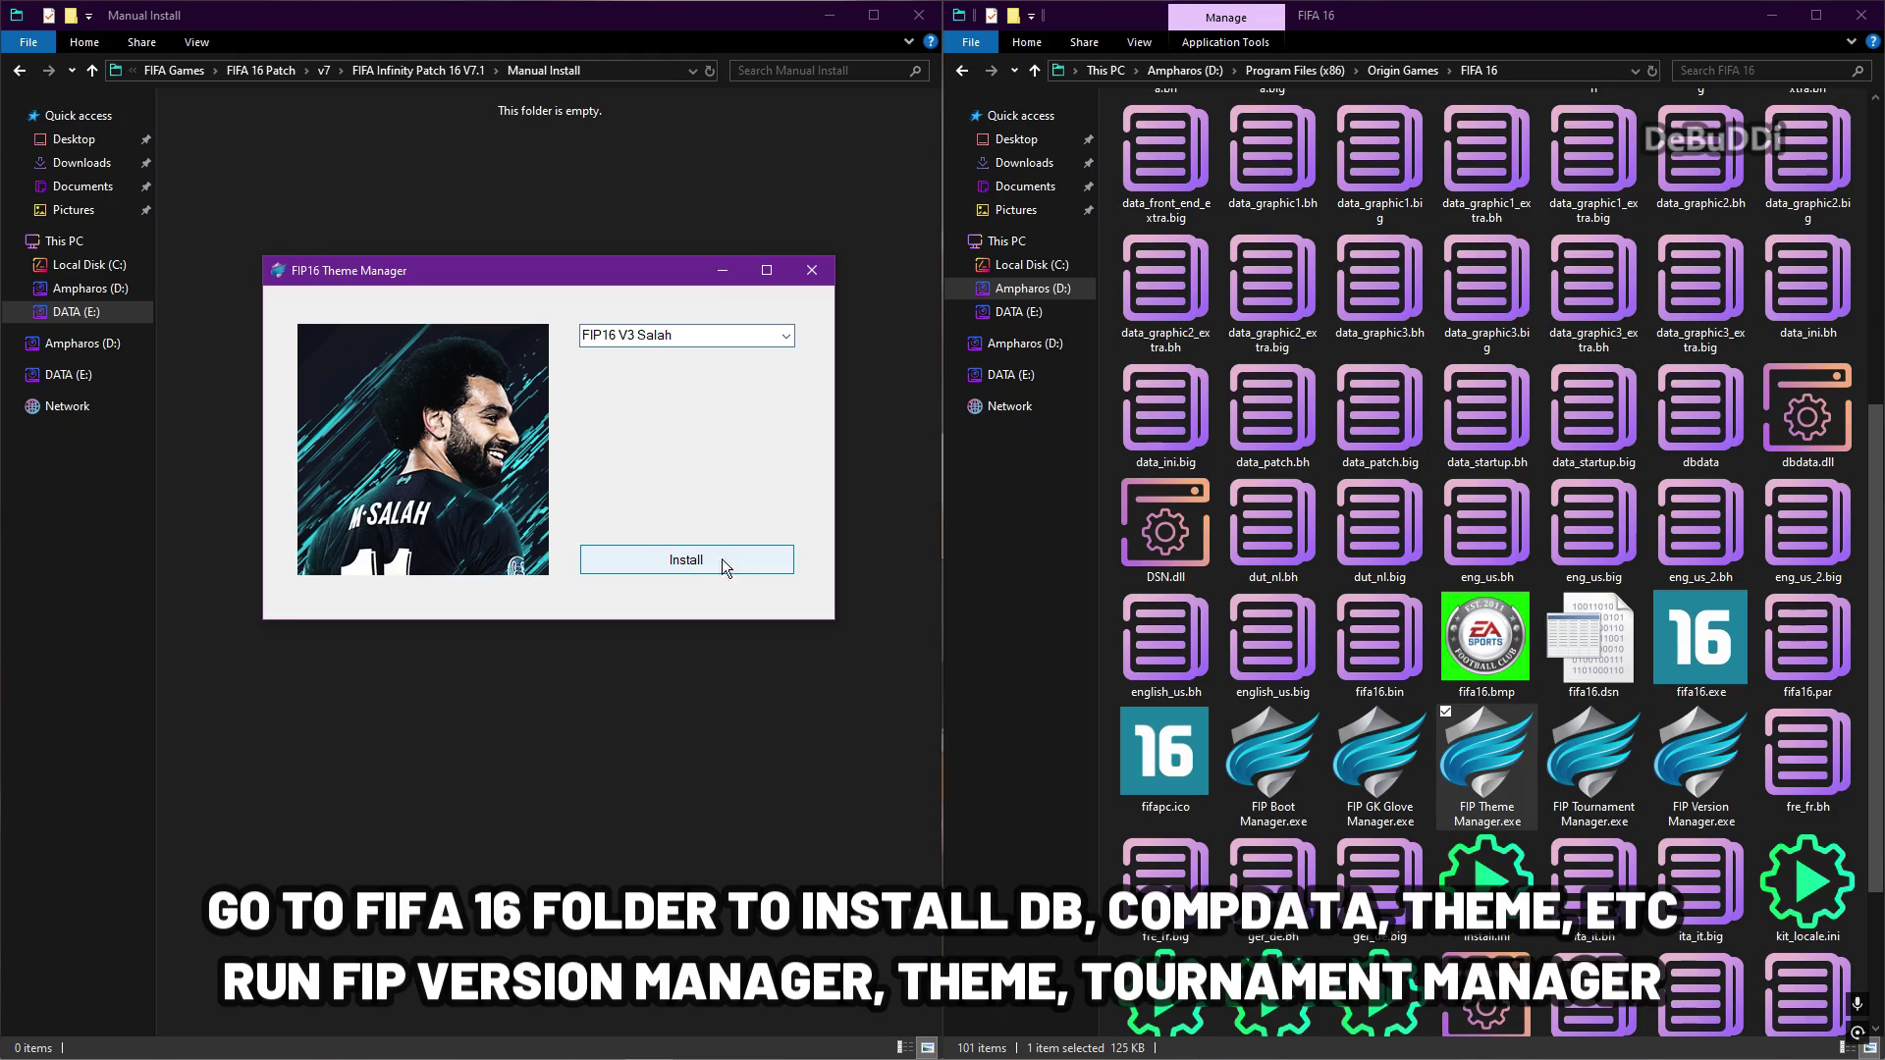
left_click(984, 611)
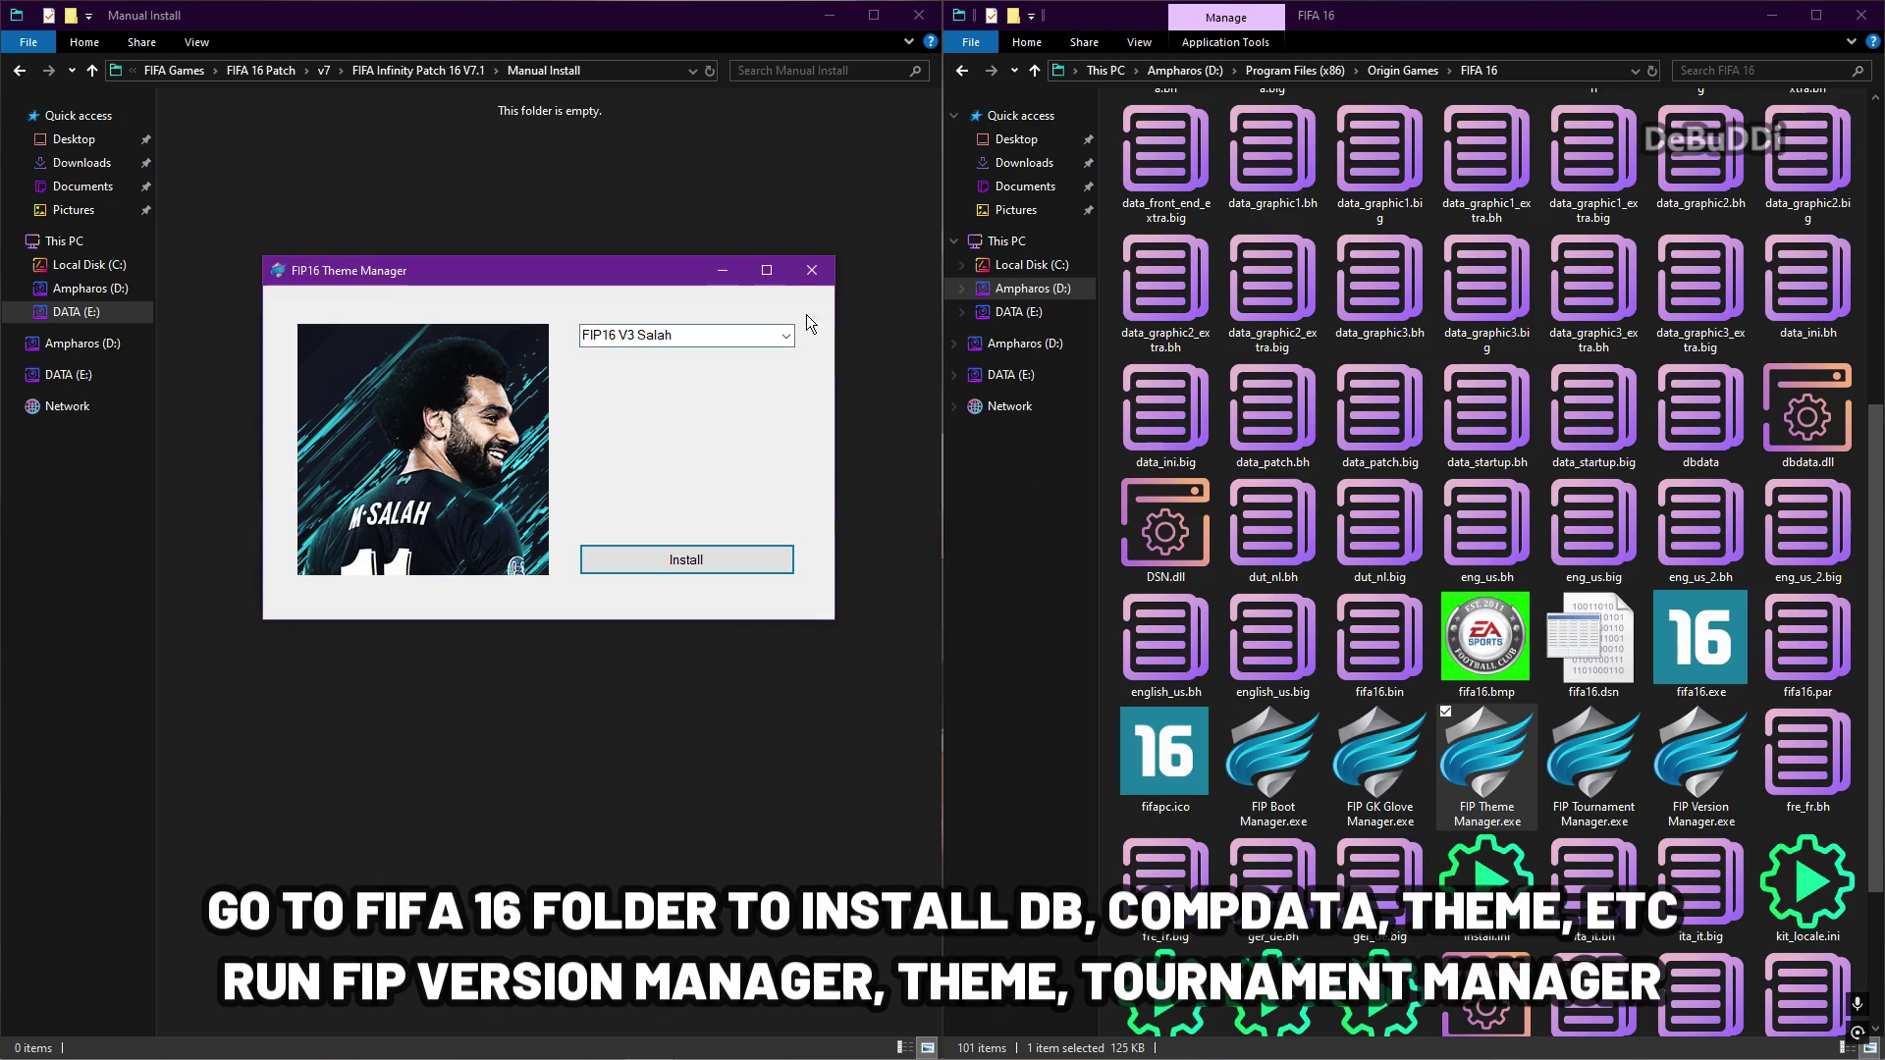
left_click(811, 270)
Run FIP Version Manager.exe from the FIFA 16 installation folder.
left_click(1593, 766)
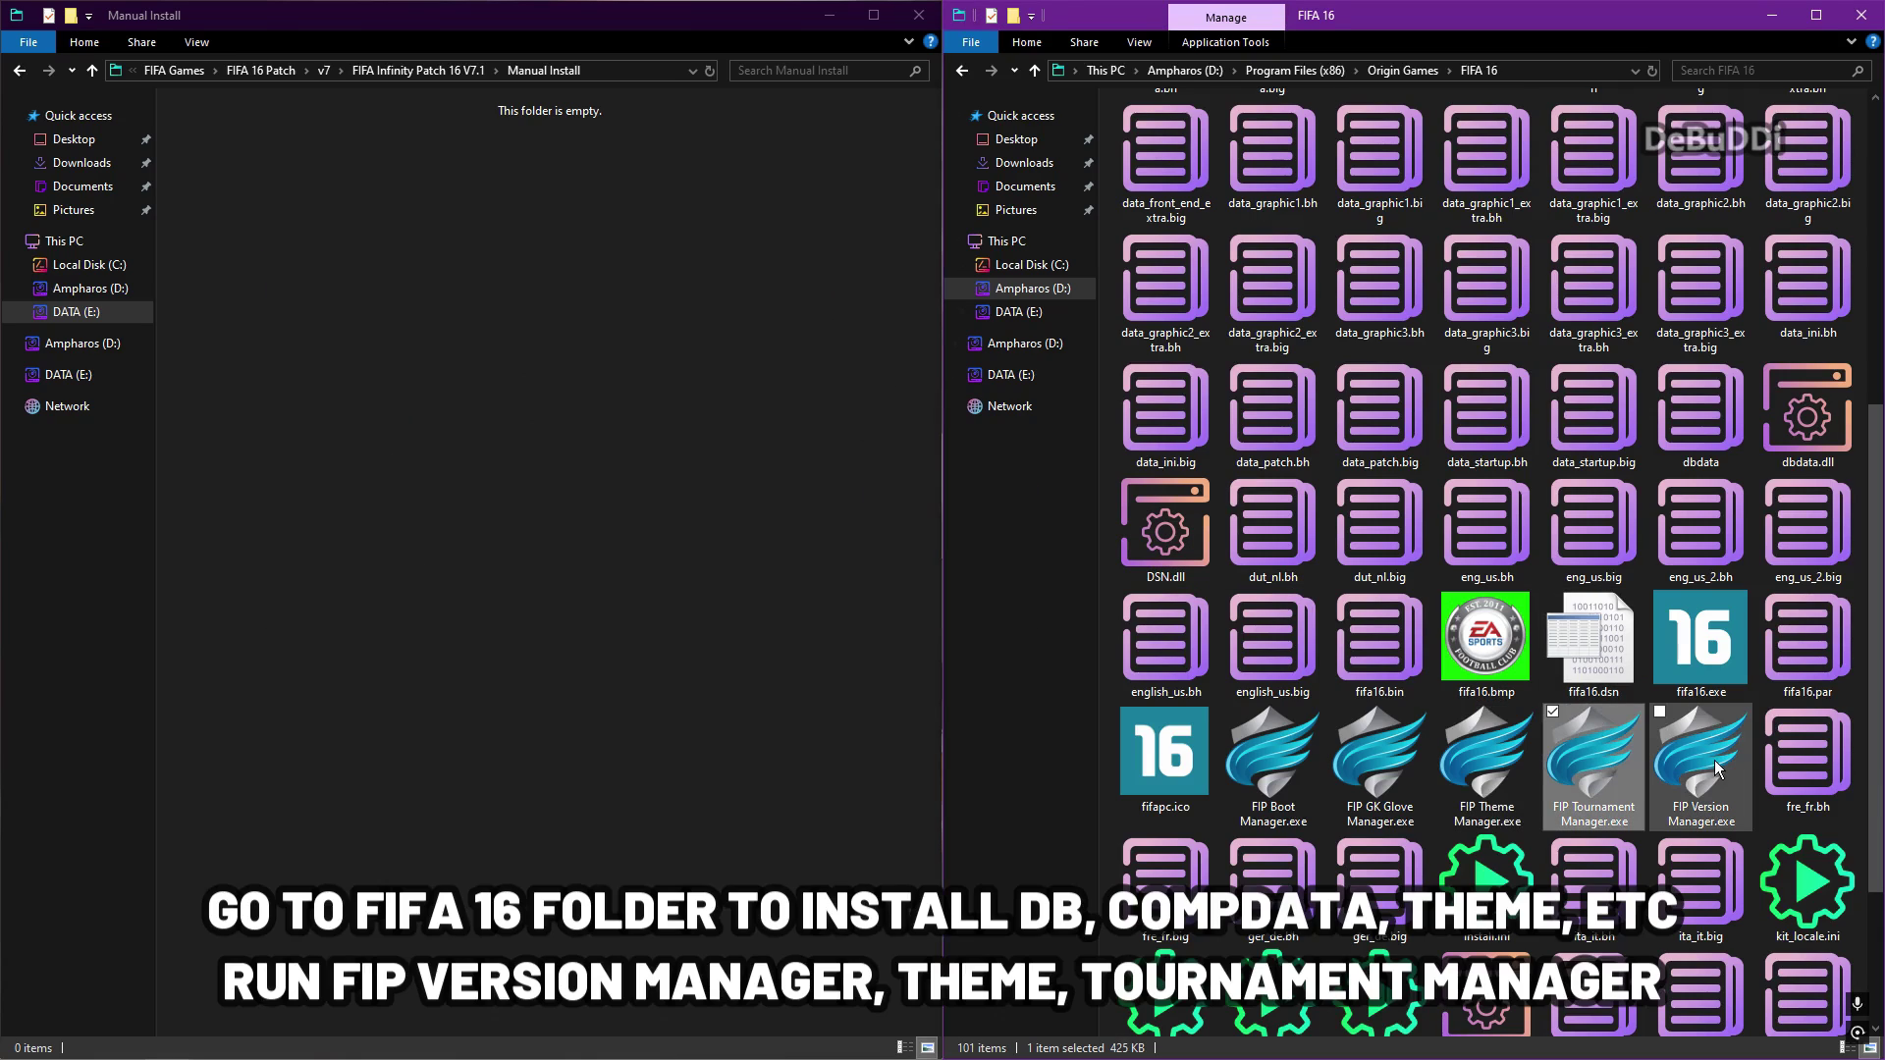
left_click(1693, 800)
double_click(1698, 782)
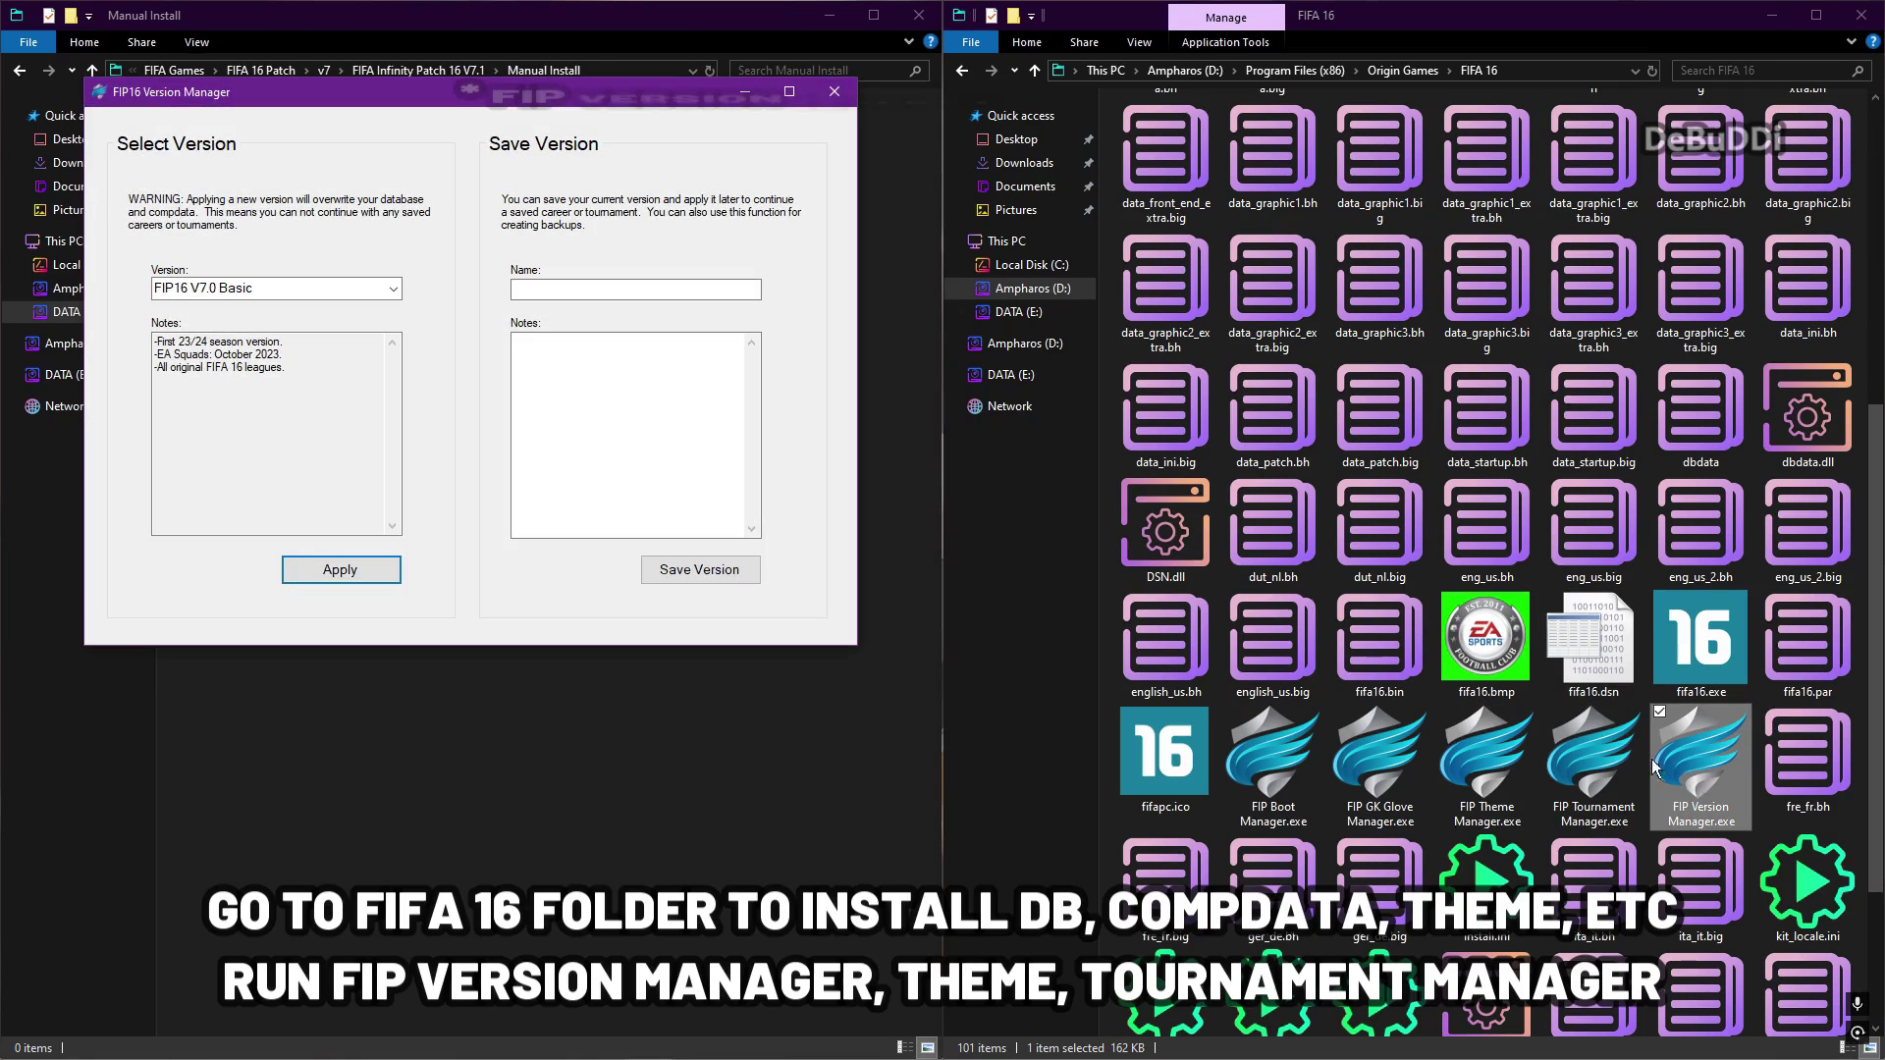
Read the version notes for FIP16 V7.1 AFC and FIP16 V7.1 Basic.
left_click(393, 288)
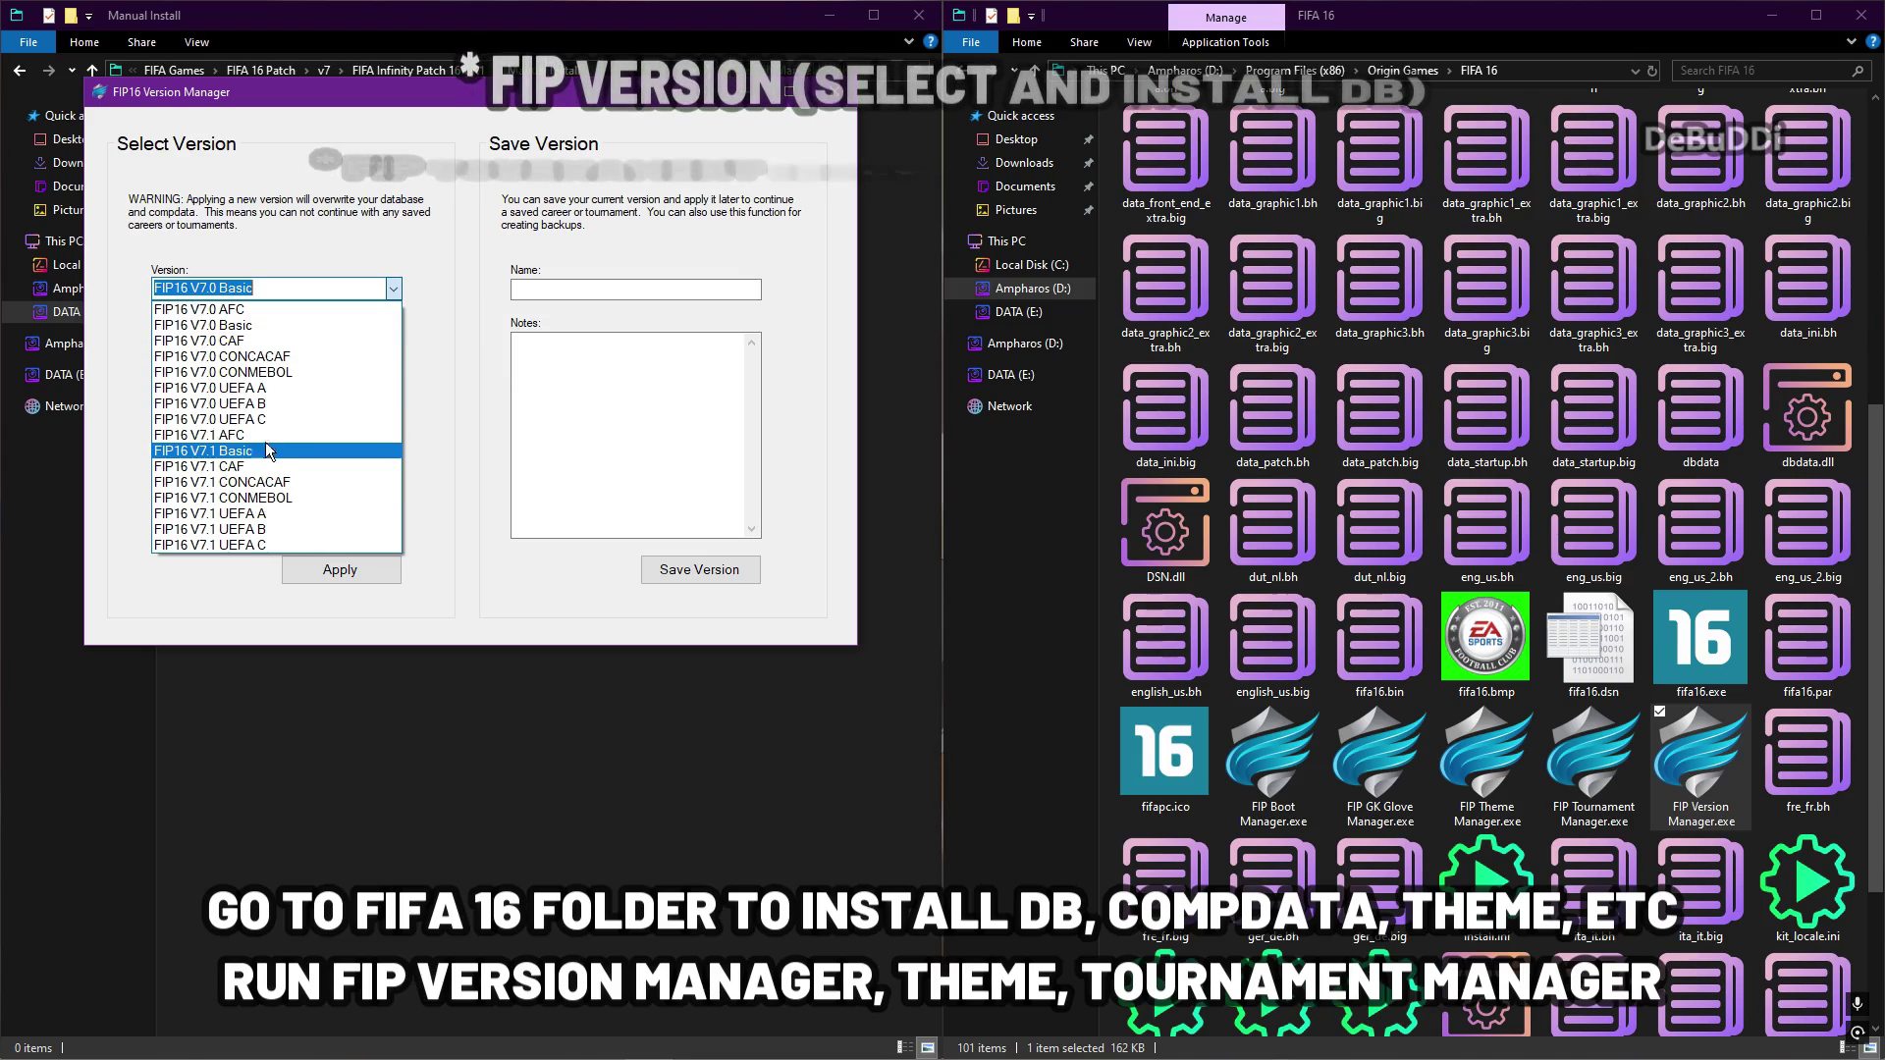
left_click(267, 435)
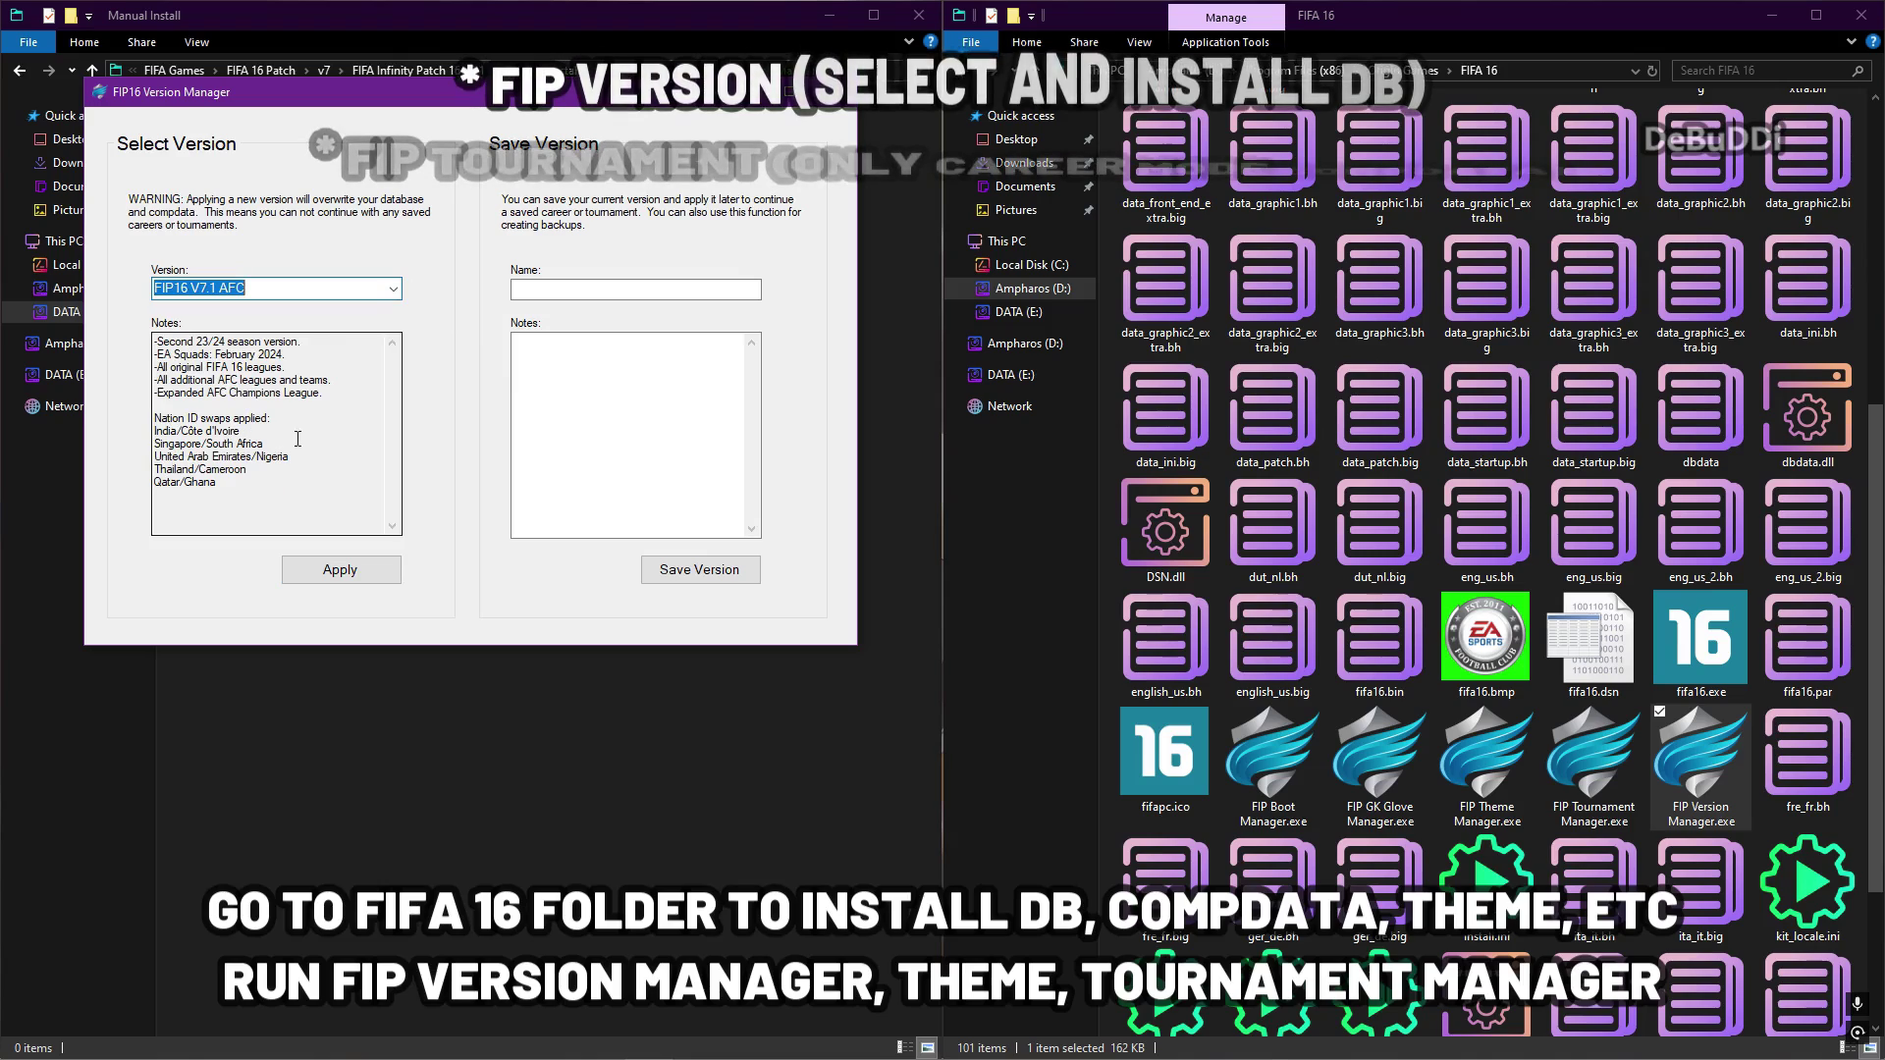
left_click_drag(264, 443, 187, 444)
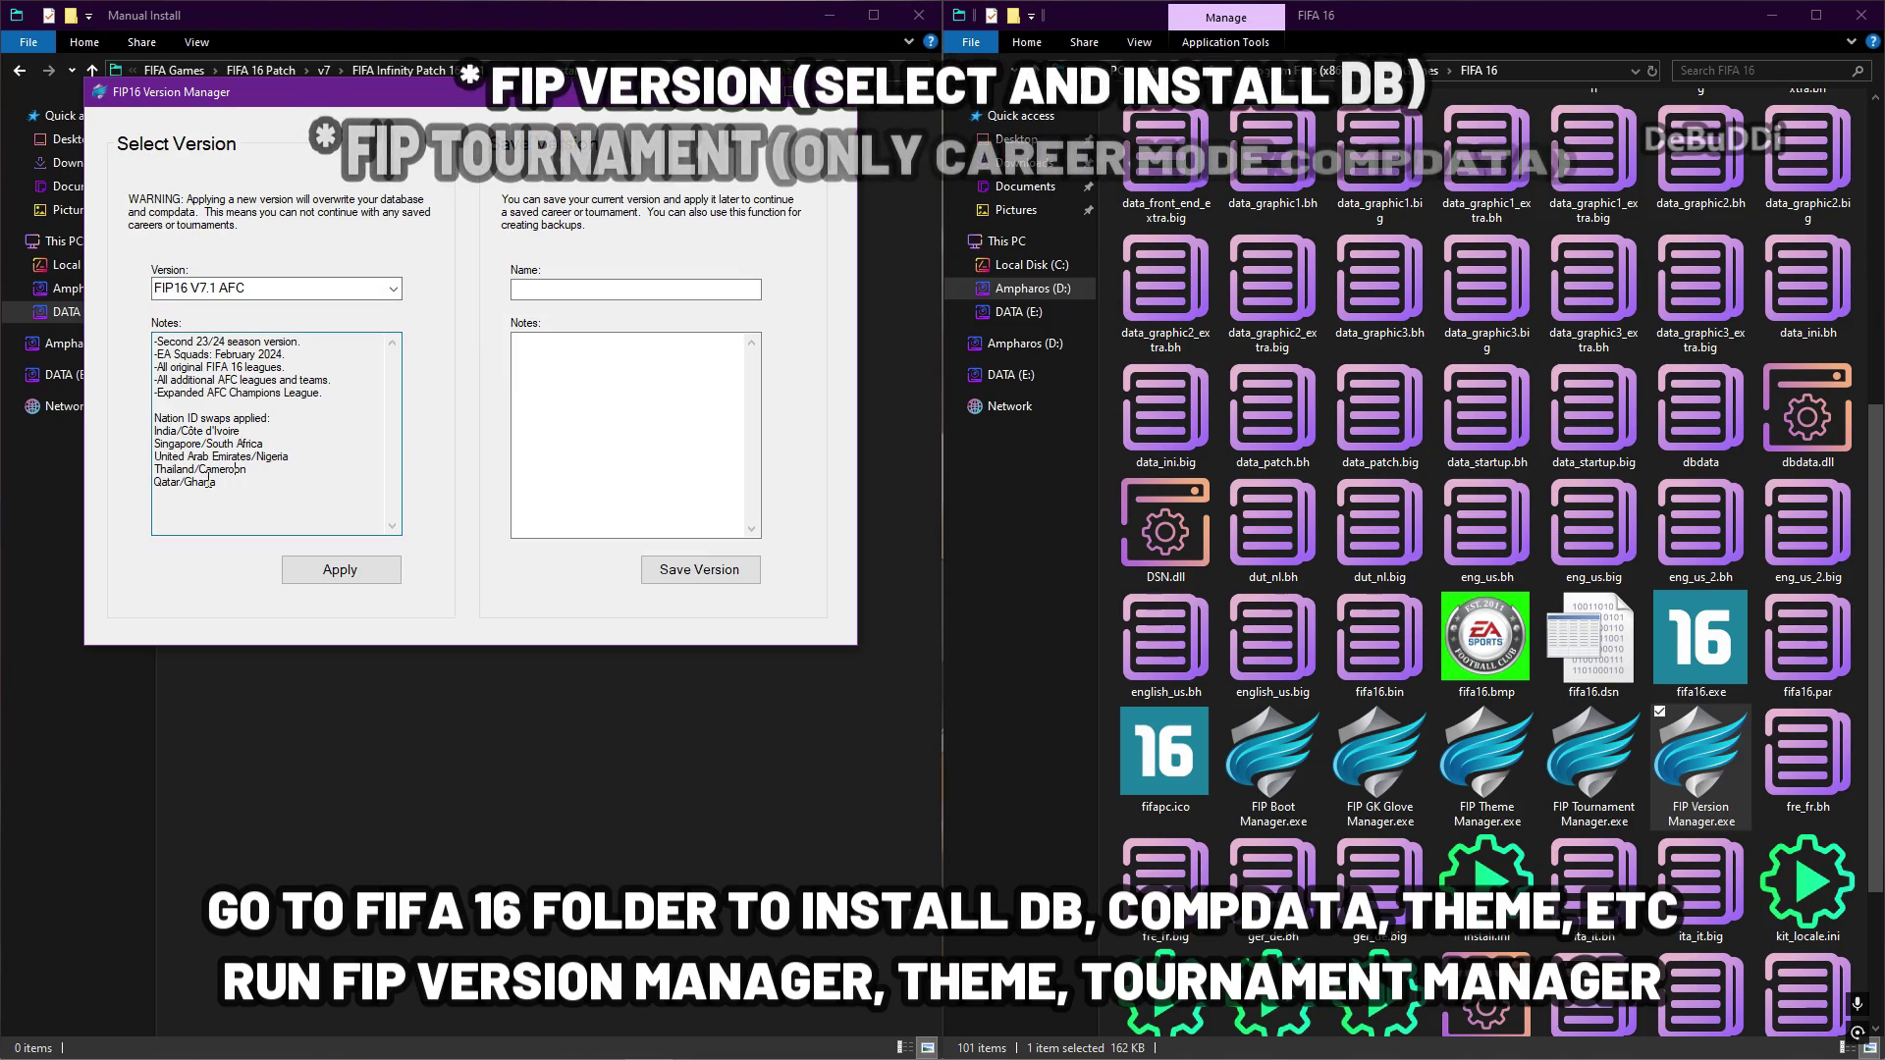
left_click_drag(324, 392, 149, 375)
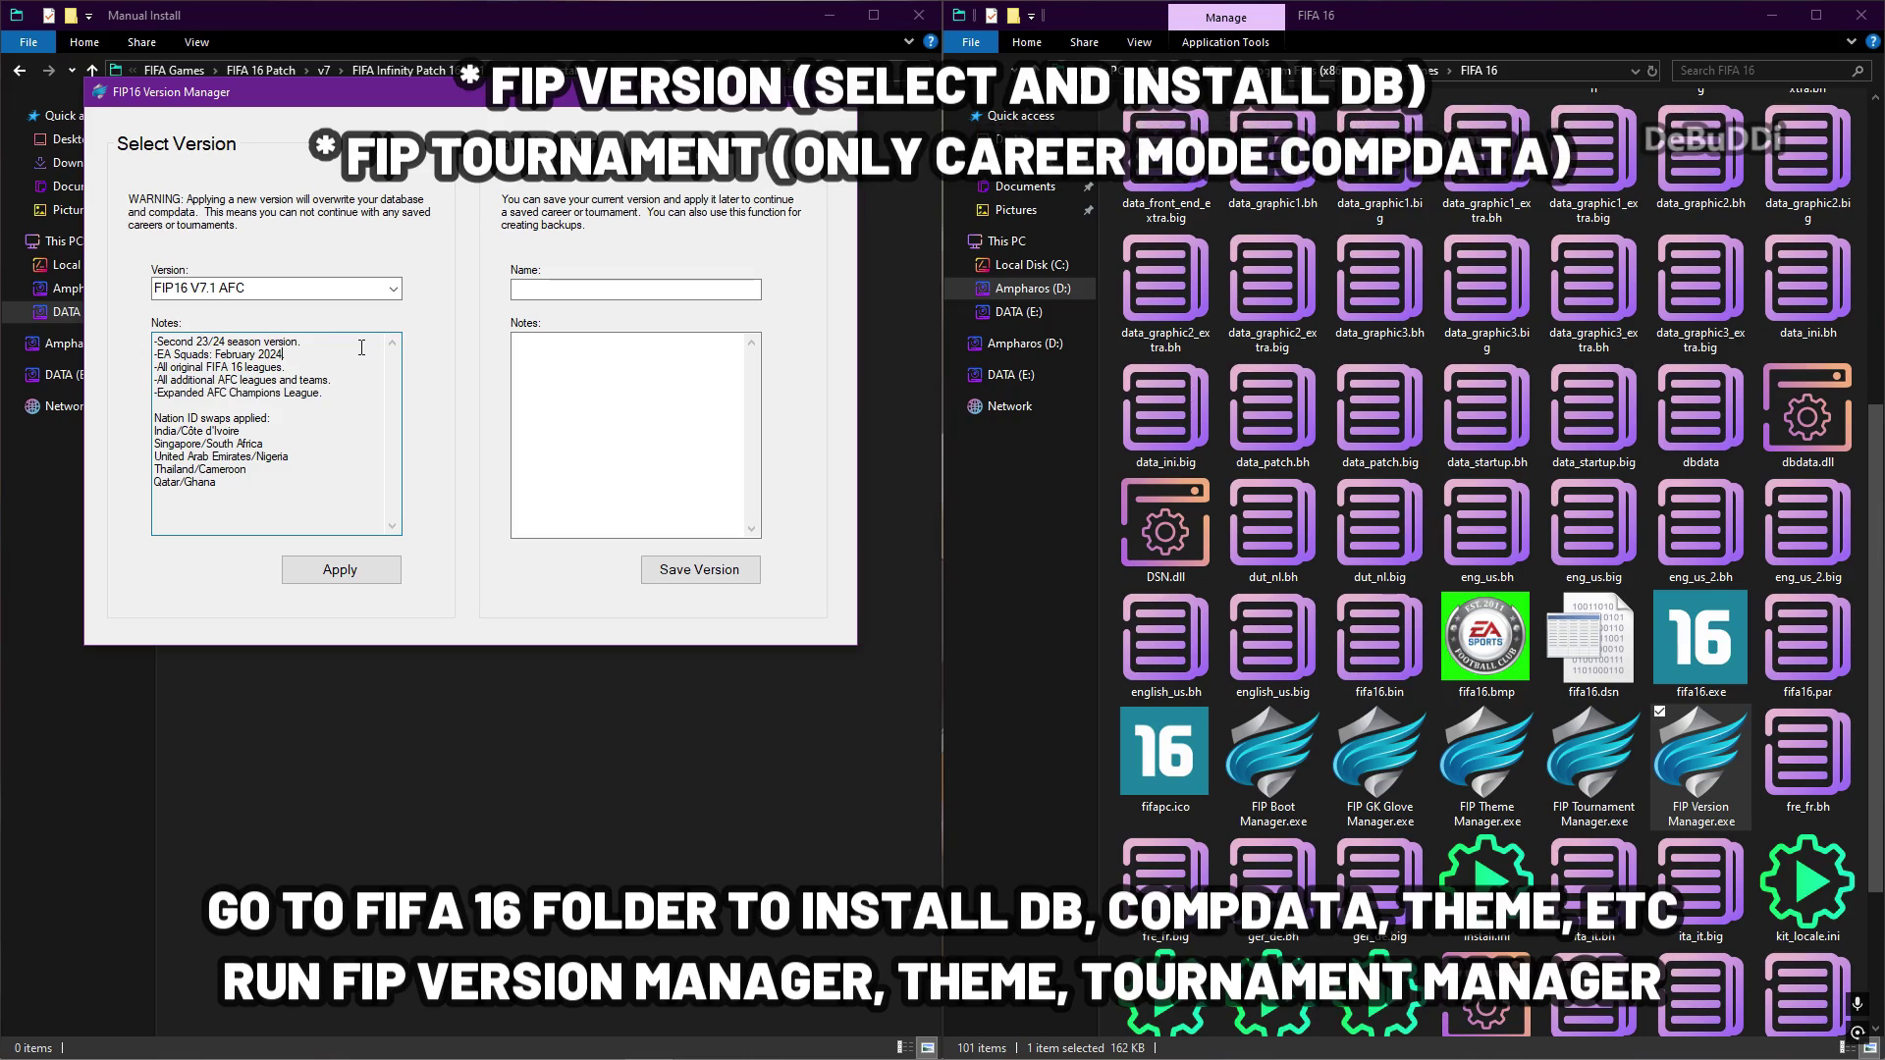
left_click(392, 288)
left_click(284, 451)
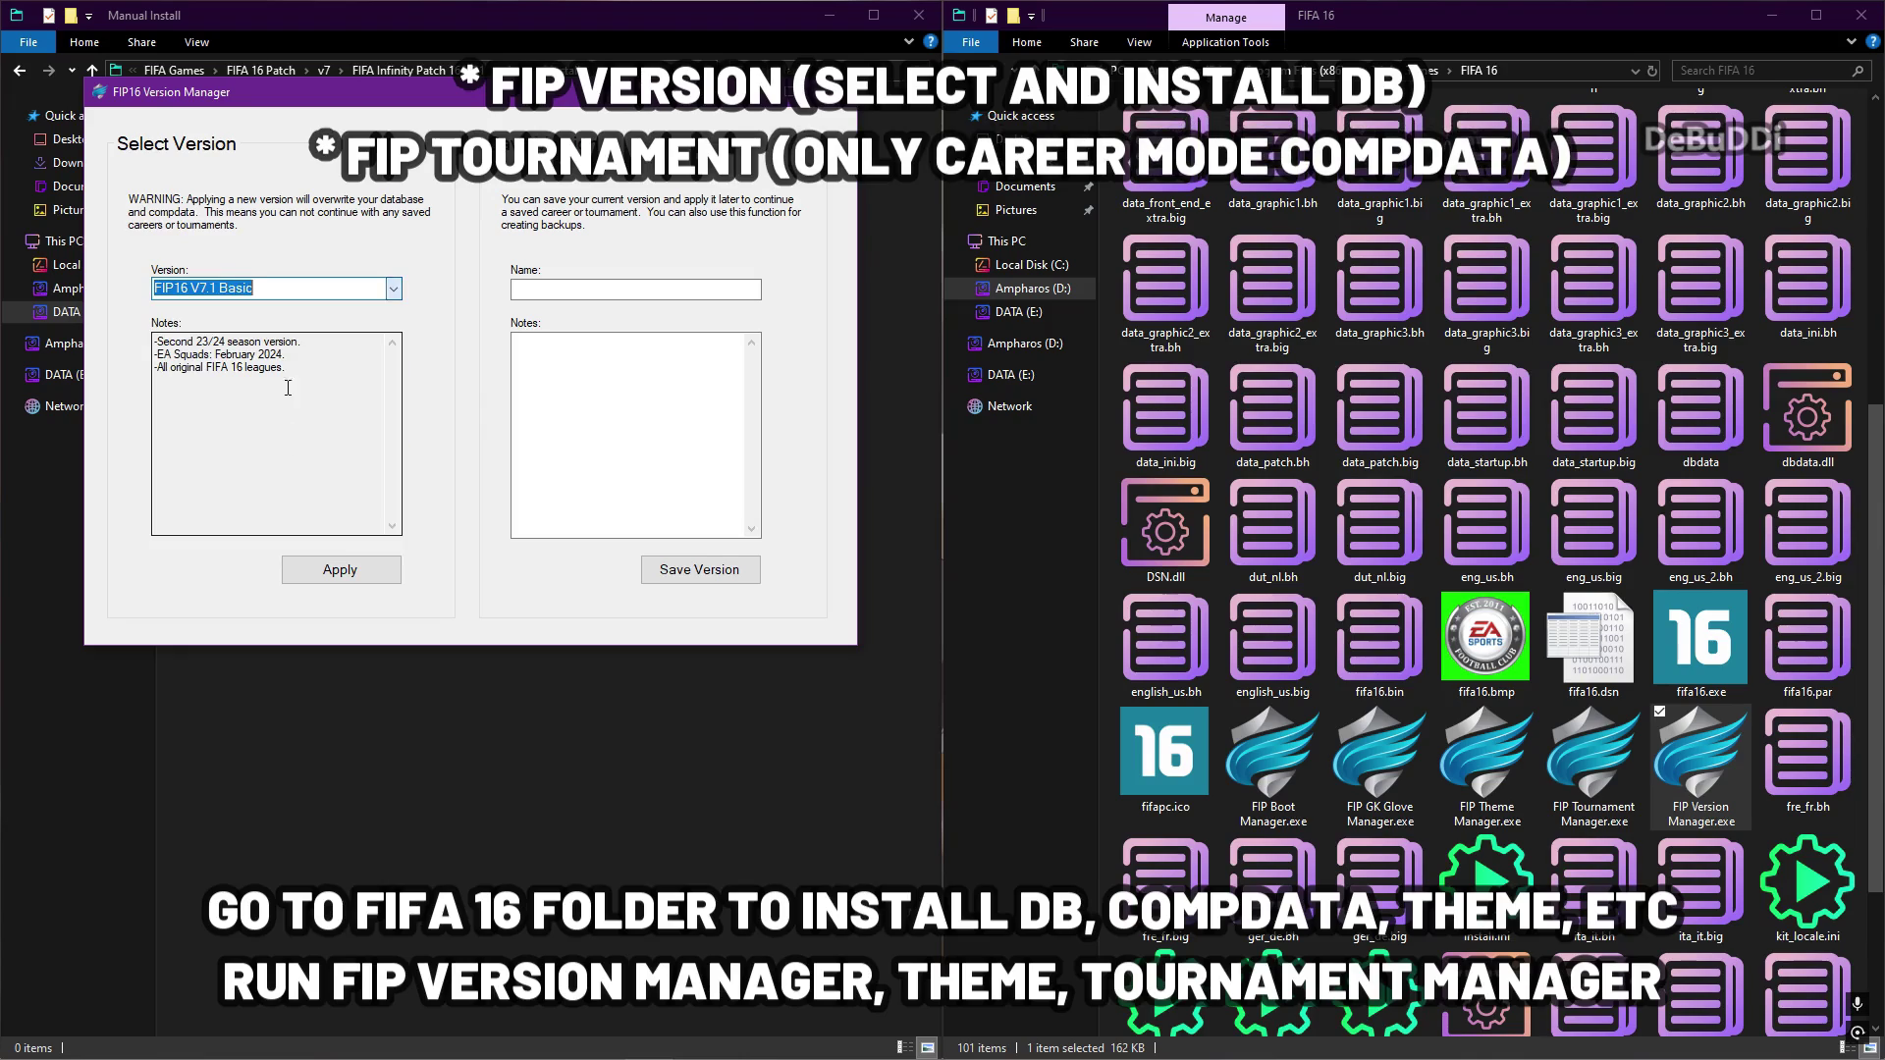
left_click_drag(304, 377, 124, 364)
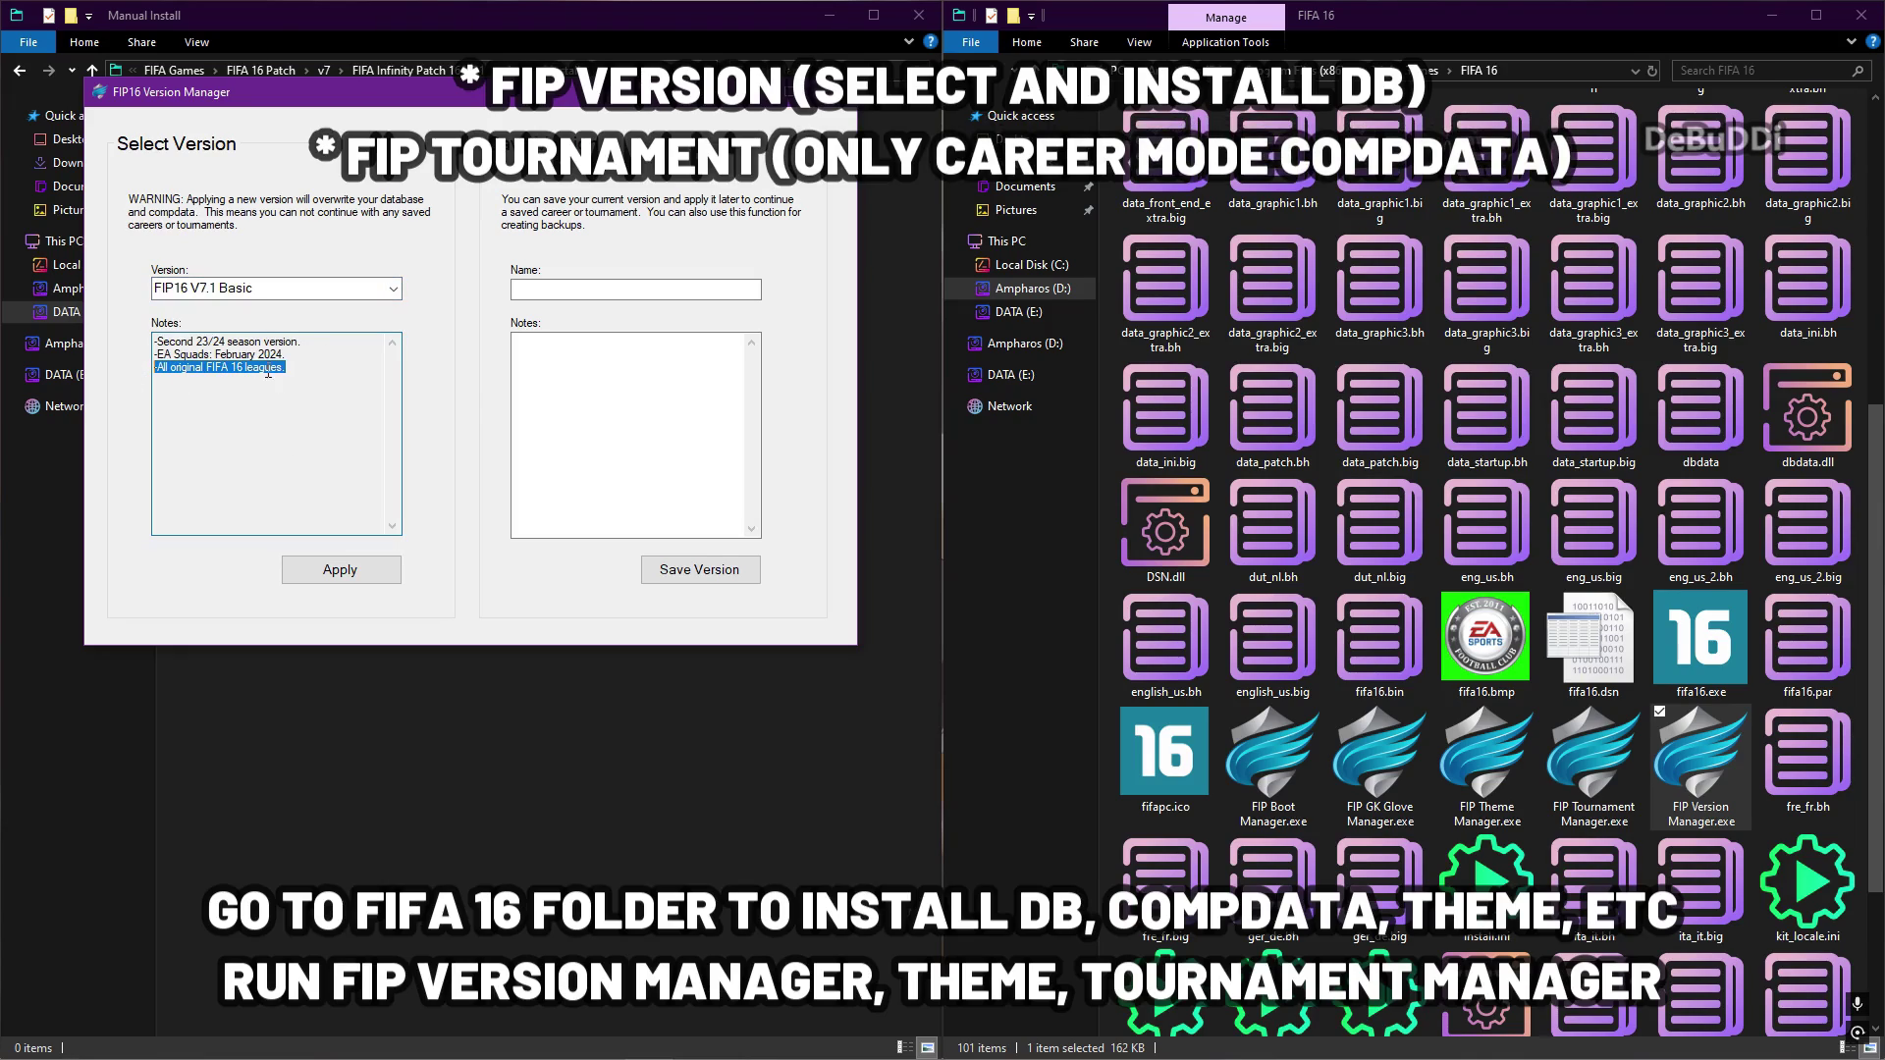
left_click(321, 370)
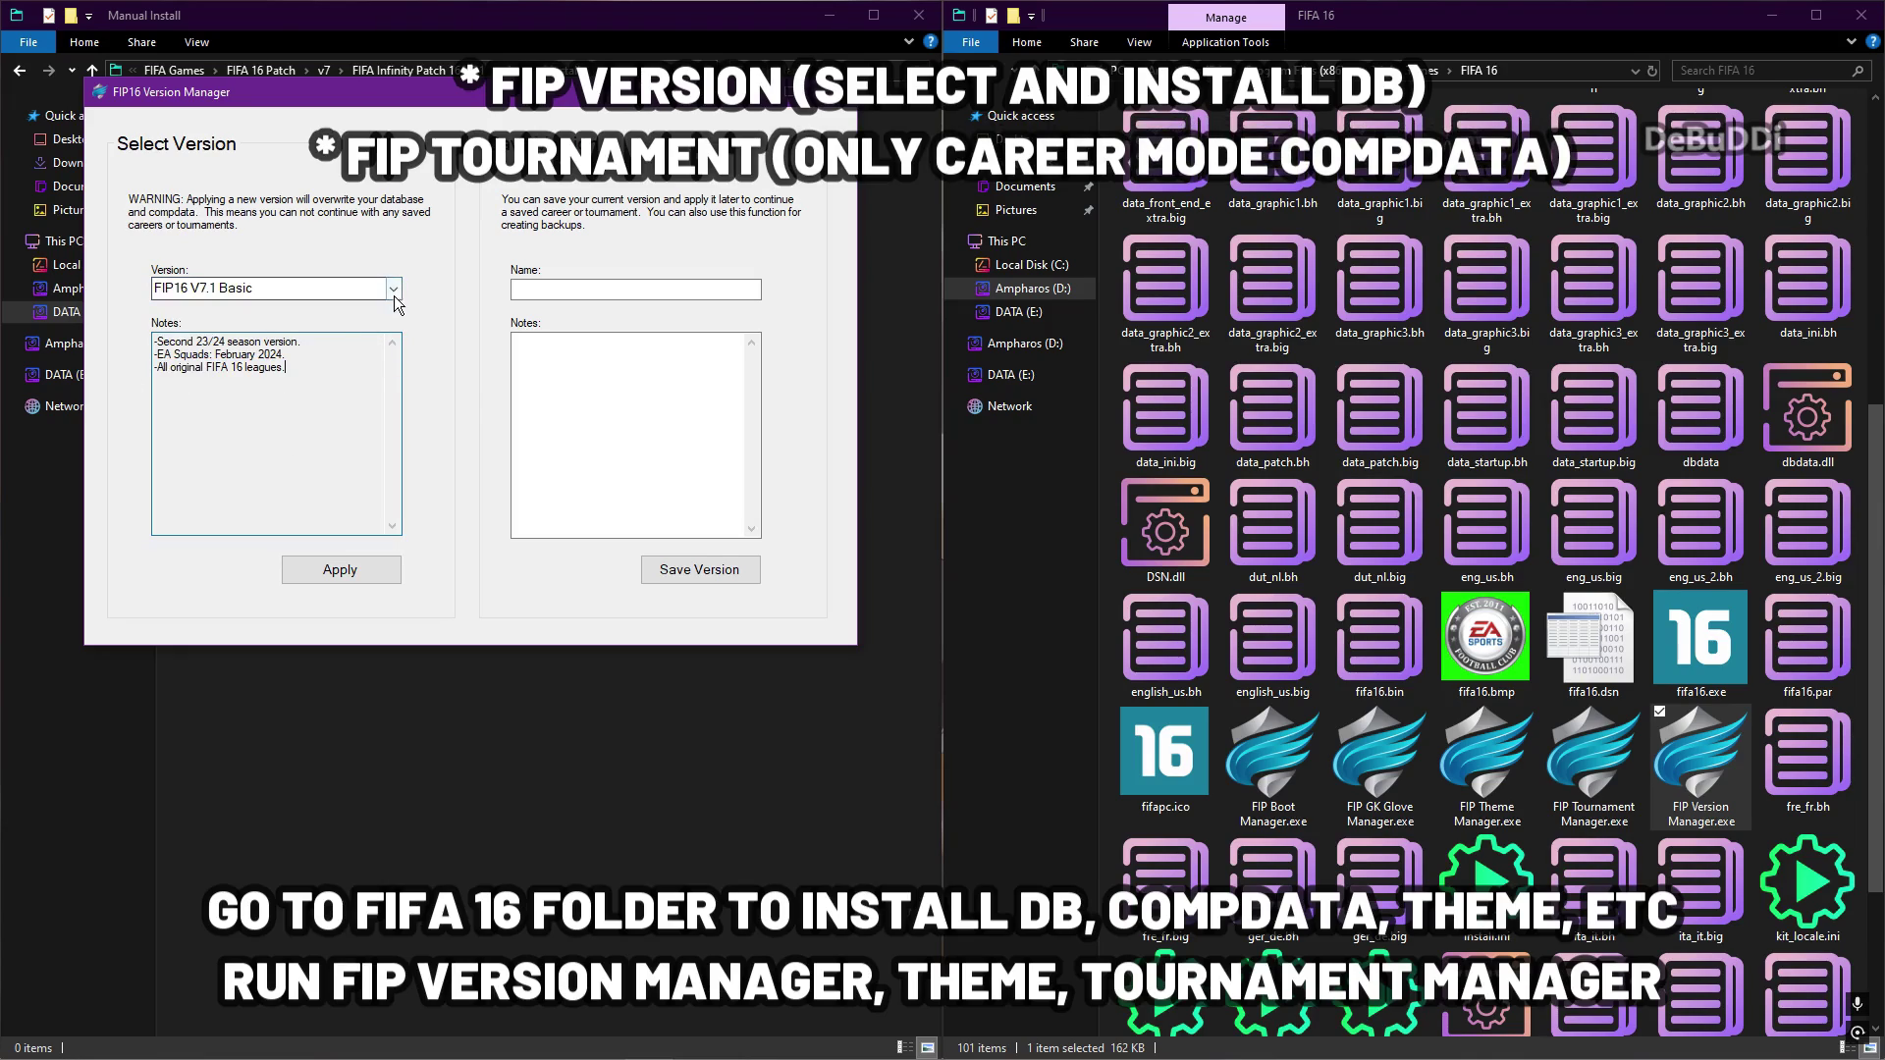
Compare the notes of FIP16 V7.1 UEFA A with those of FIP16 V7.1 AFC.
left_click(295, 287)
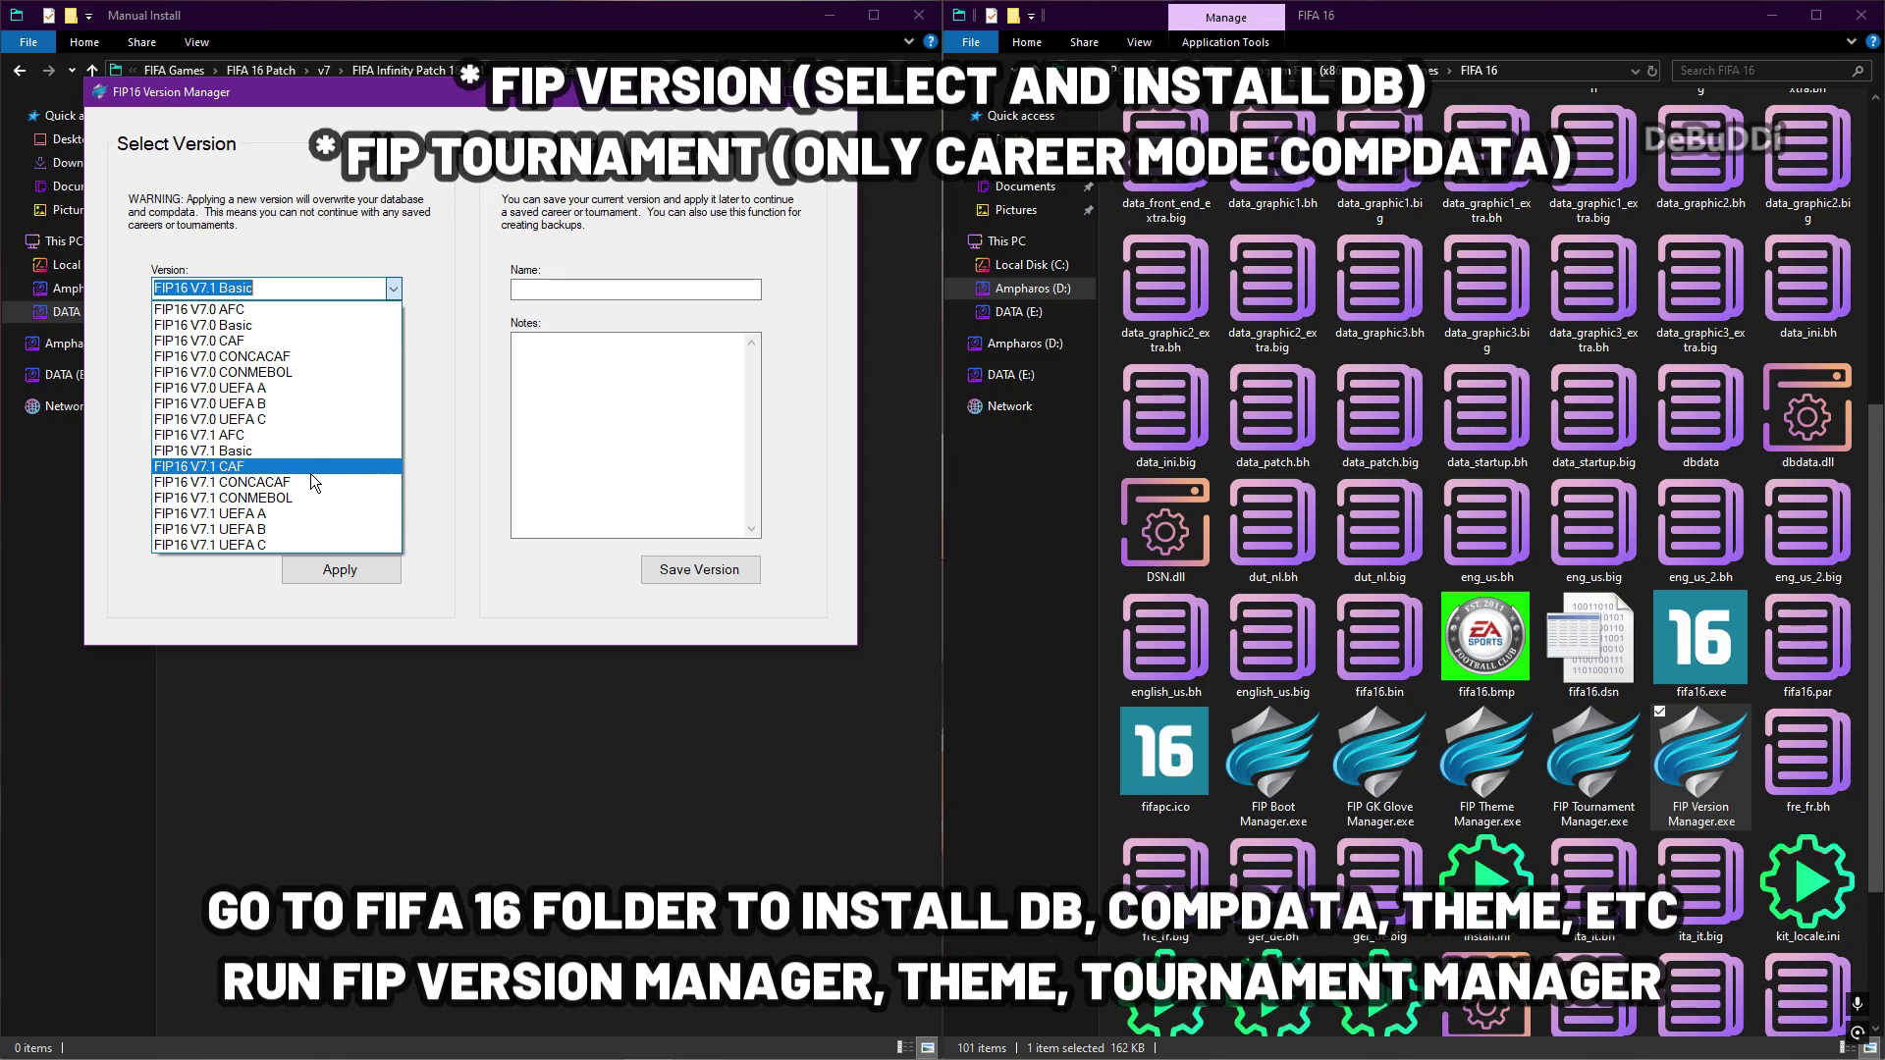
left_click(294, 514)
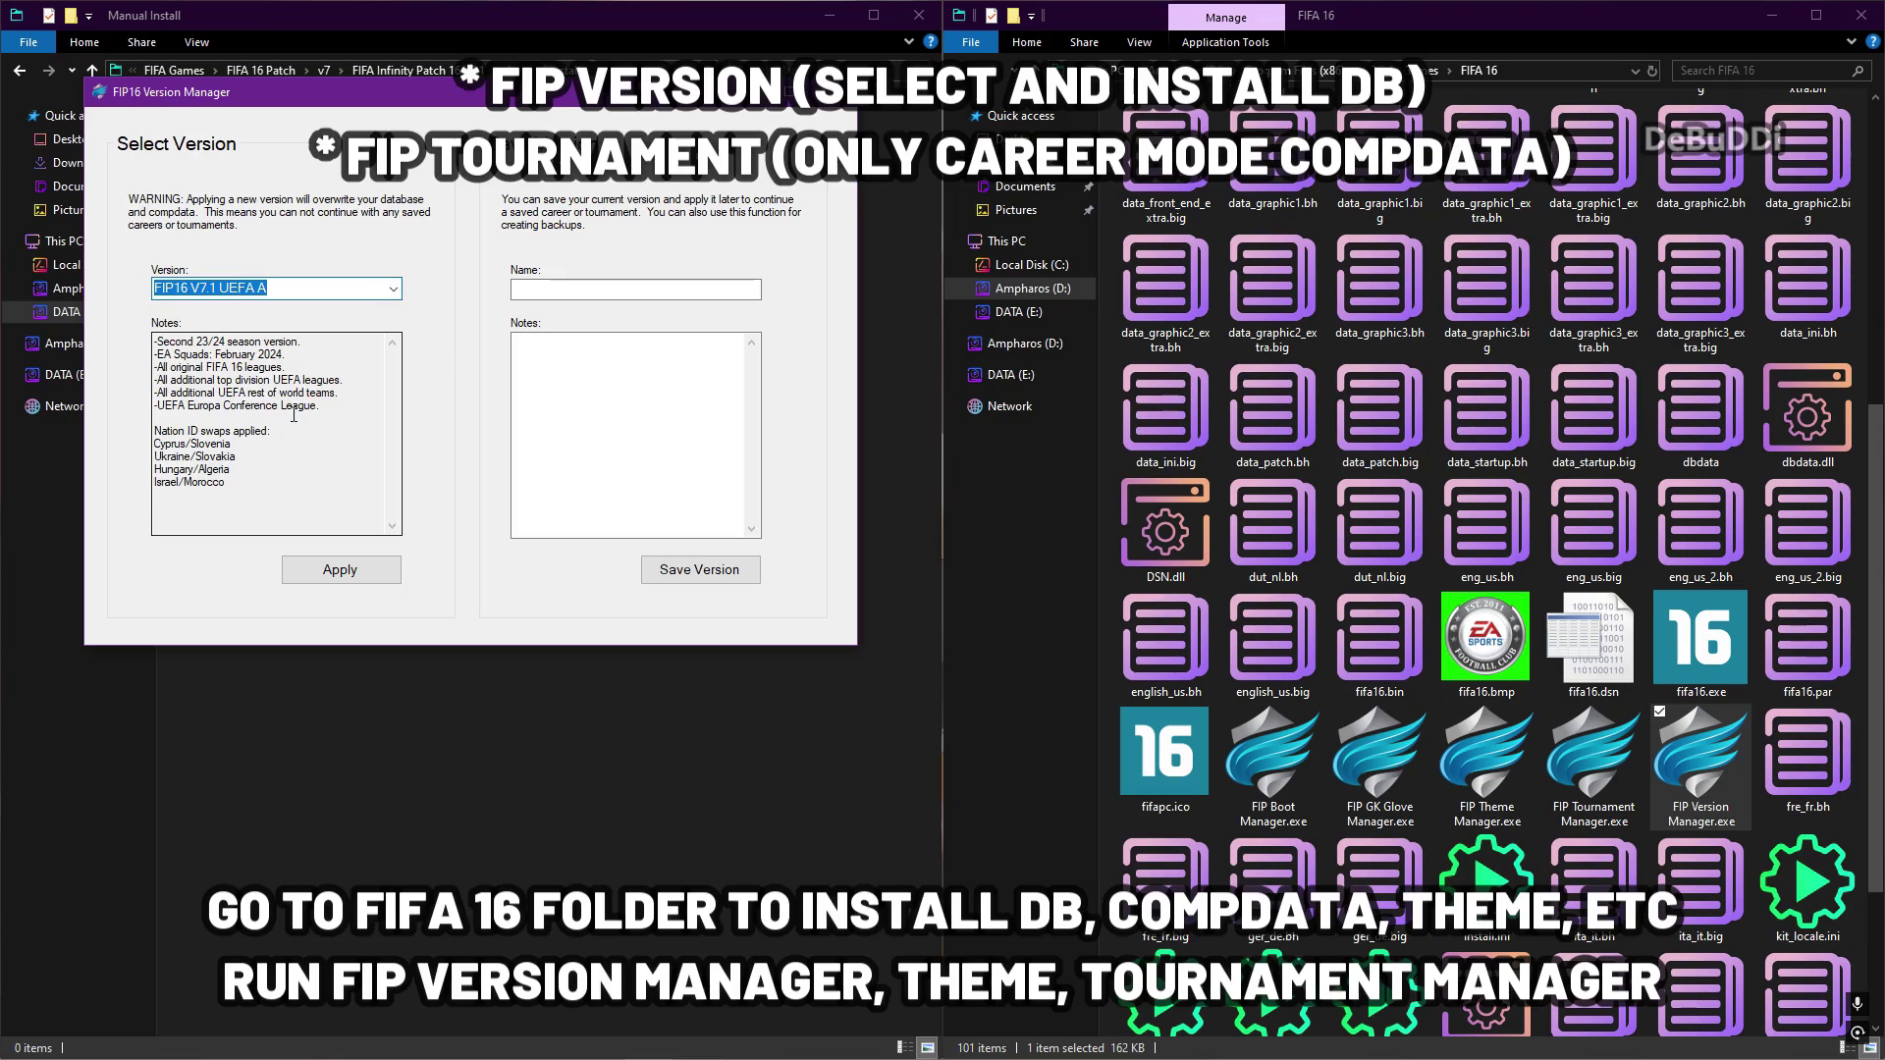
left_click(293, 415)
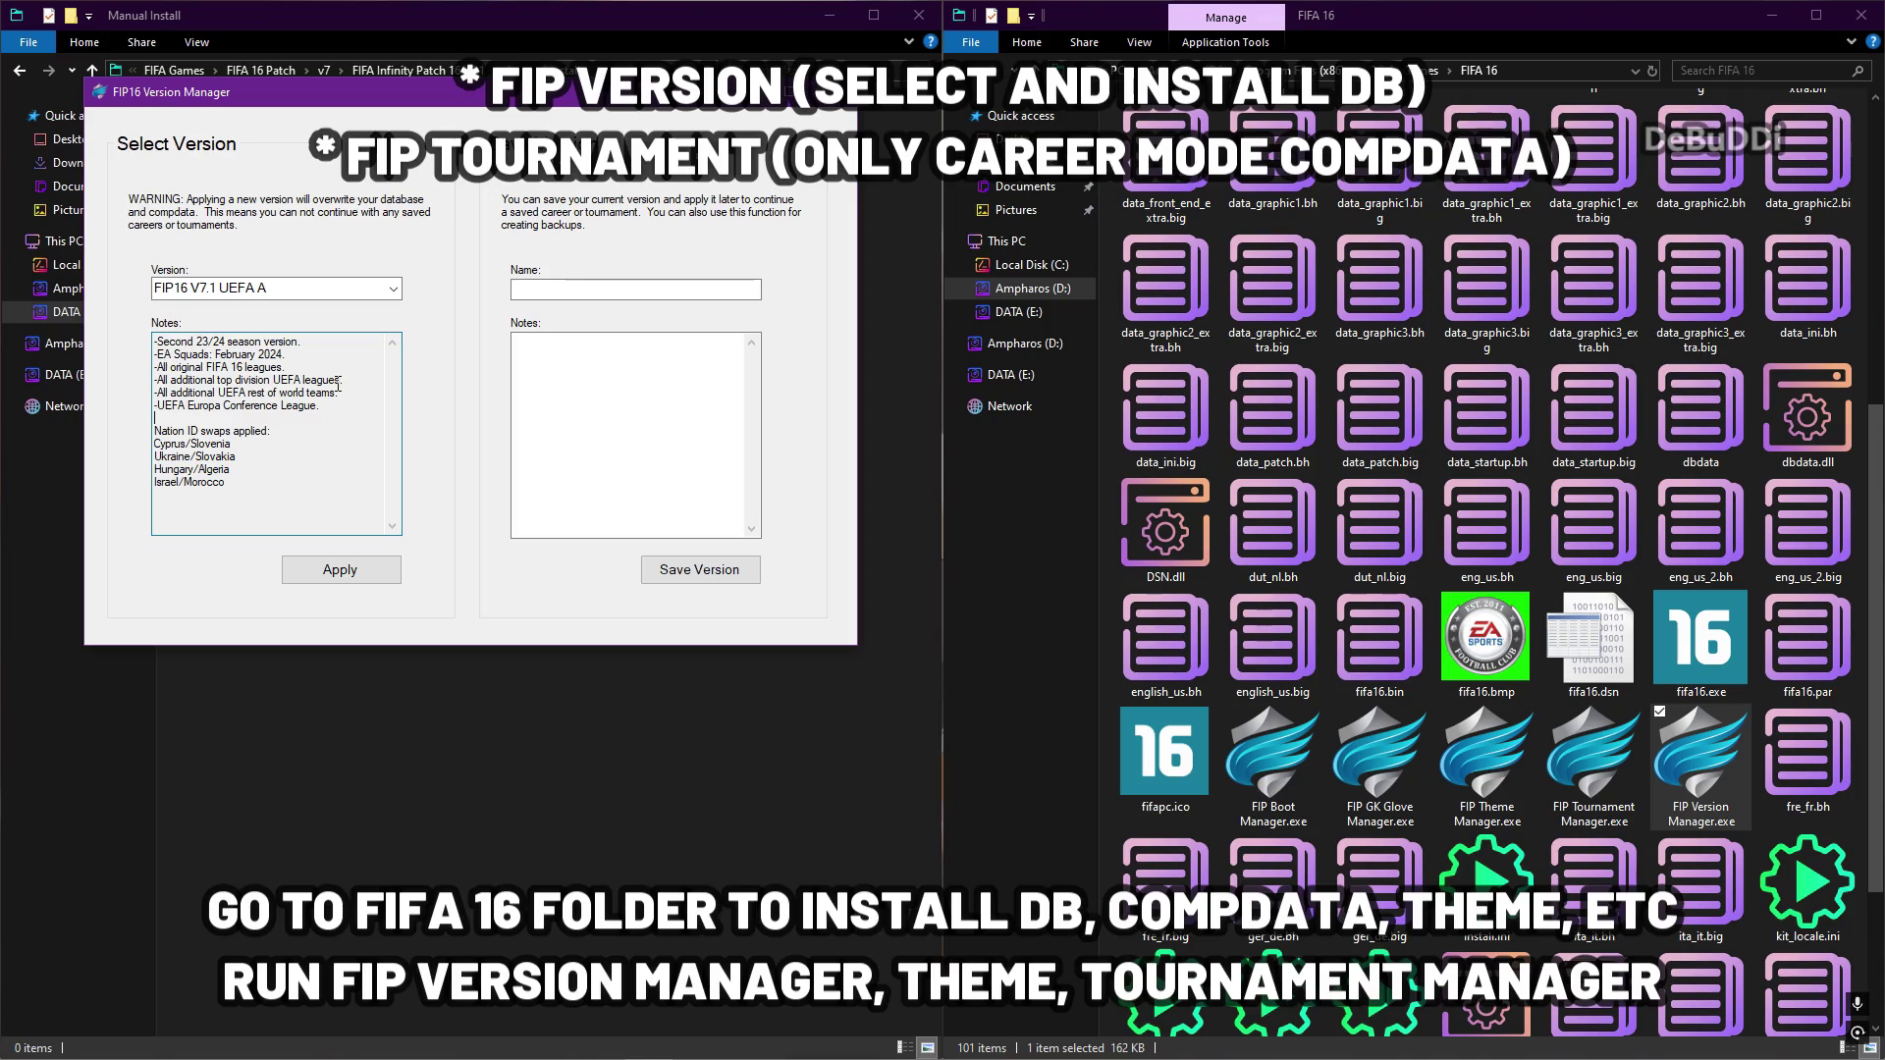
left_click(393, 287)
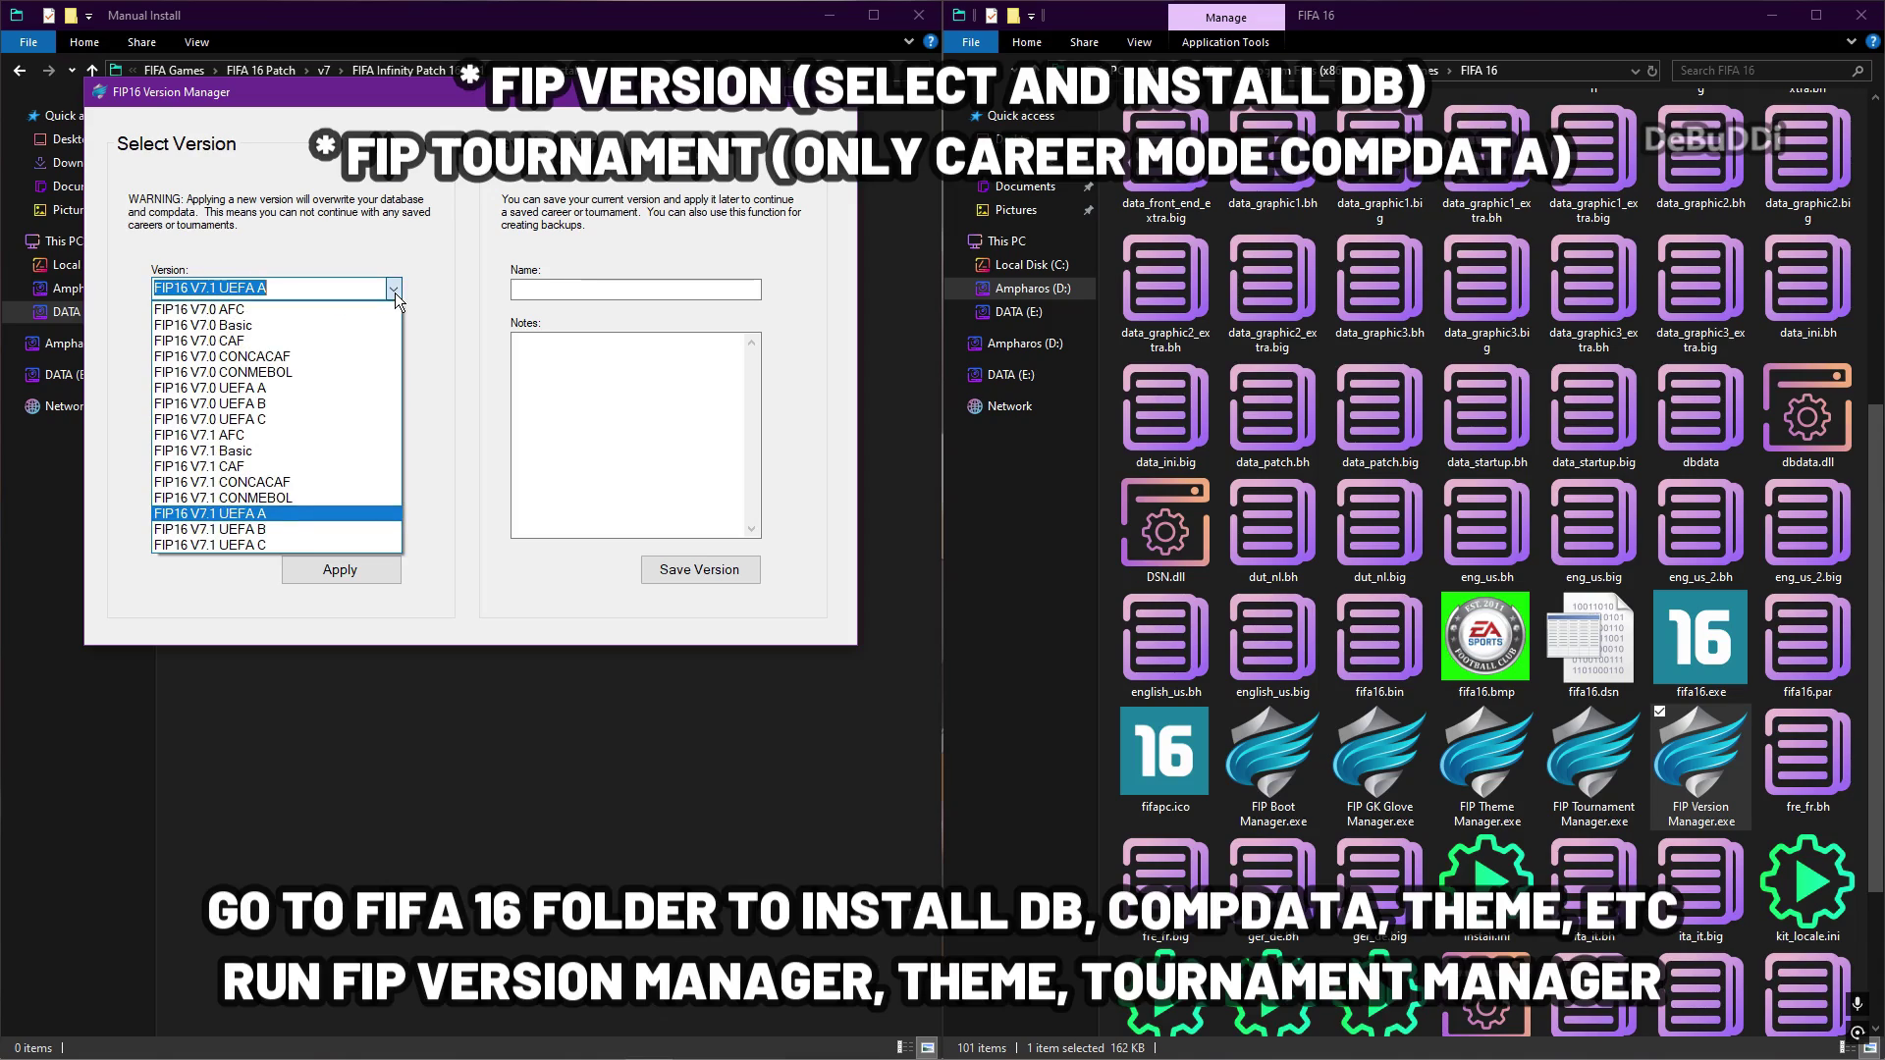
left_click(294, 434)
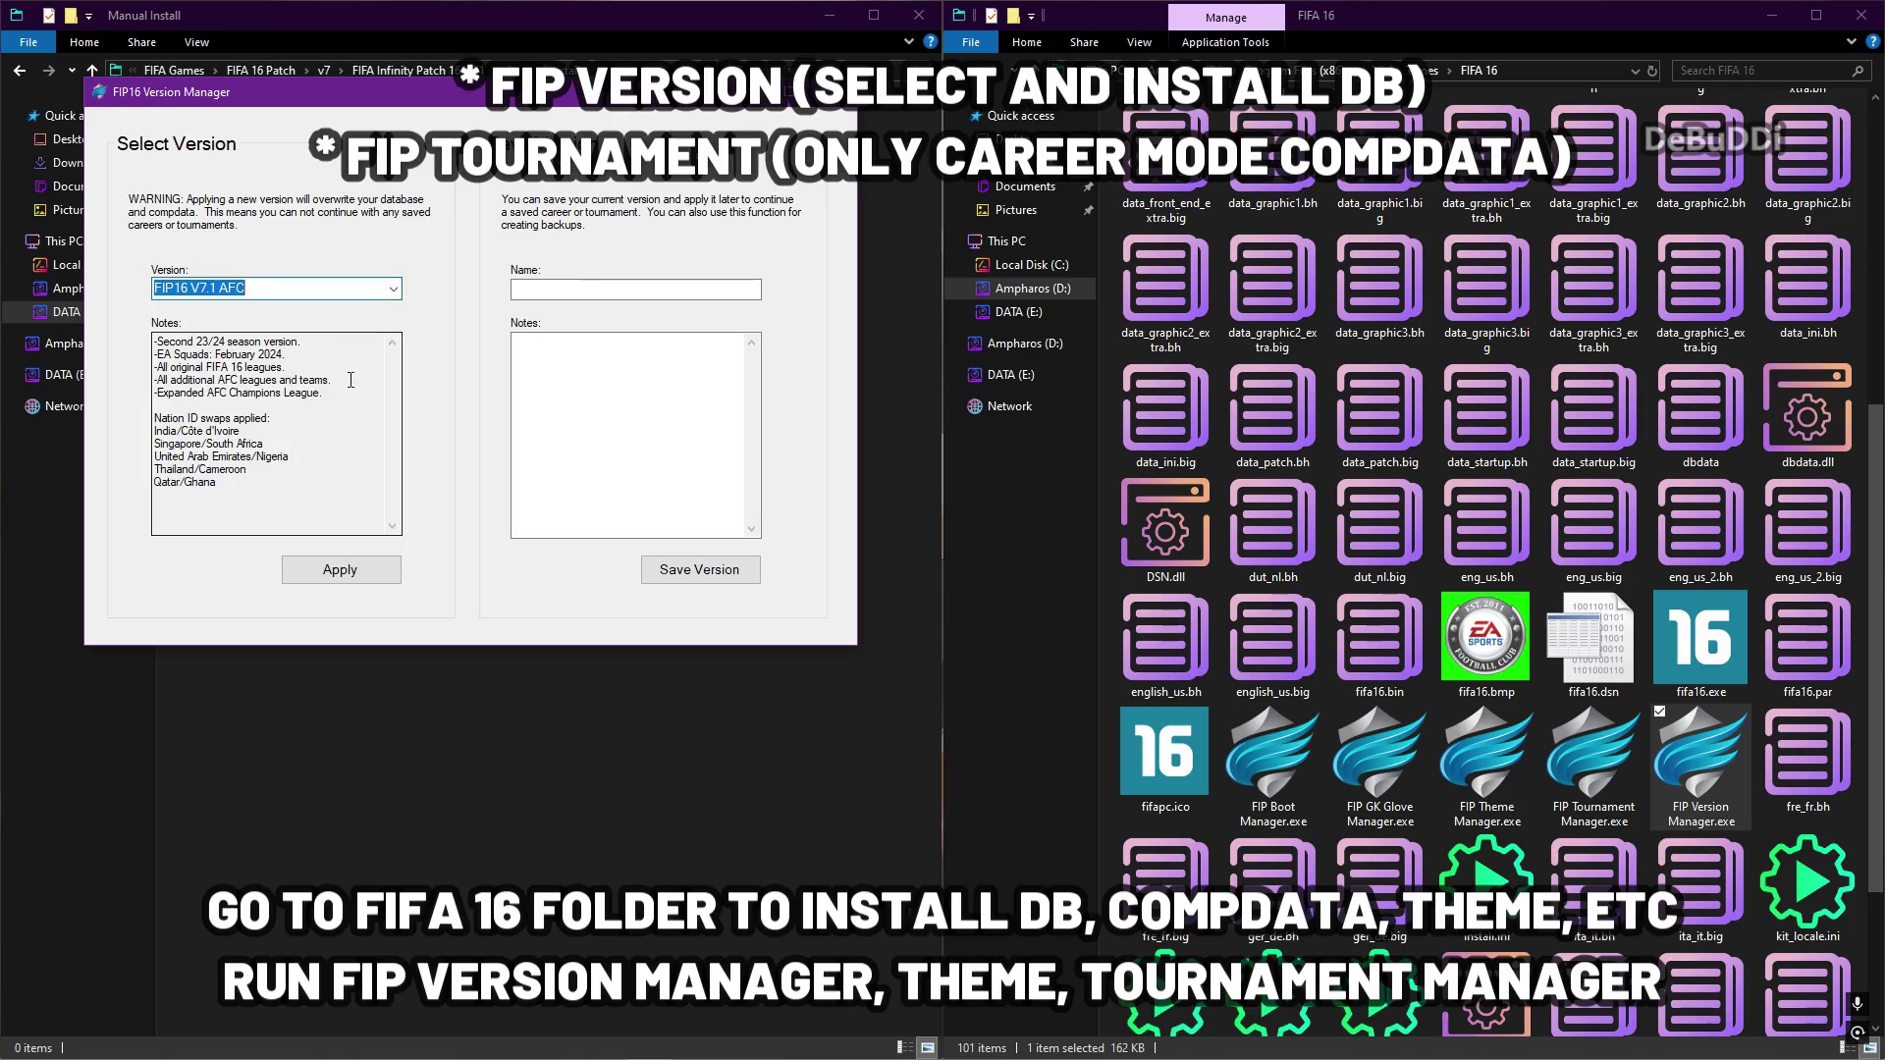
Compare the notes of FIP16 V7.1 UEFA B and FIP16 V7.1 UEFA C for their additional lower divisions.
left_click(393, 288)
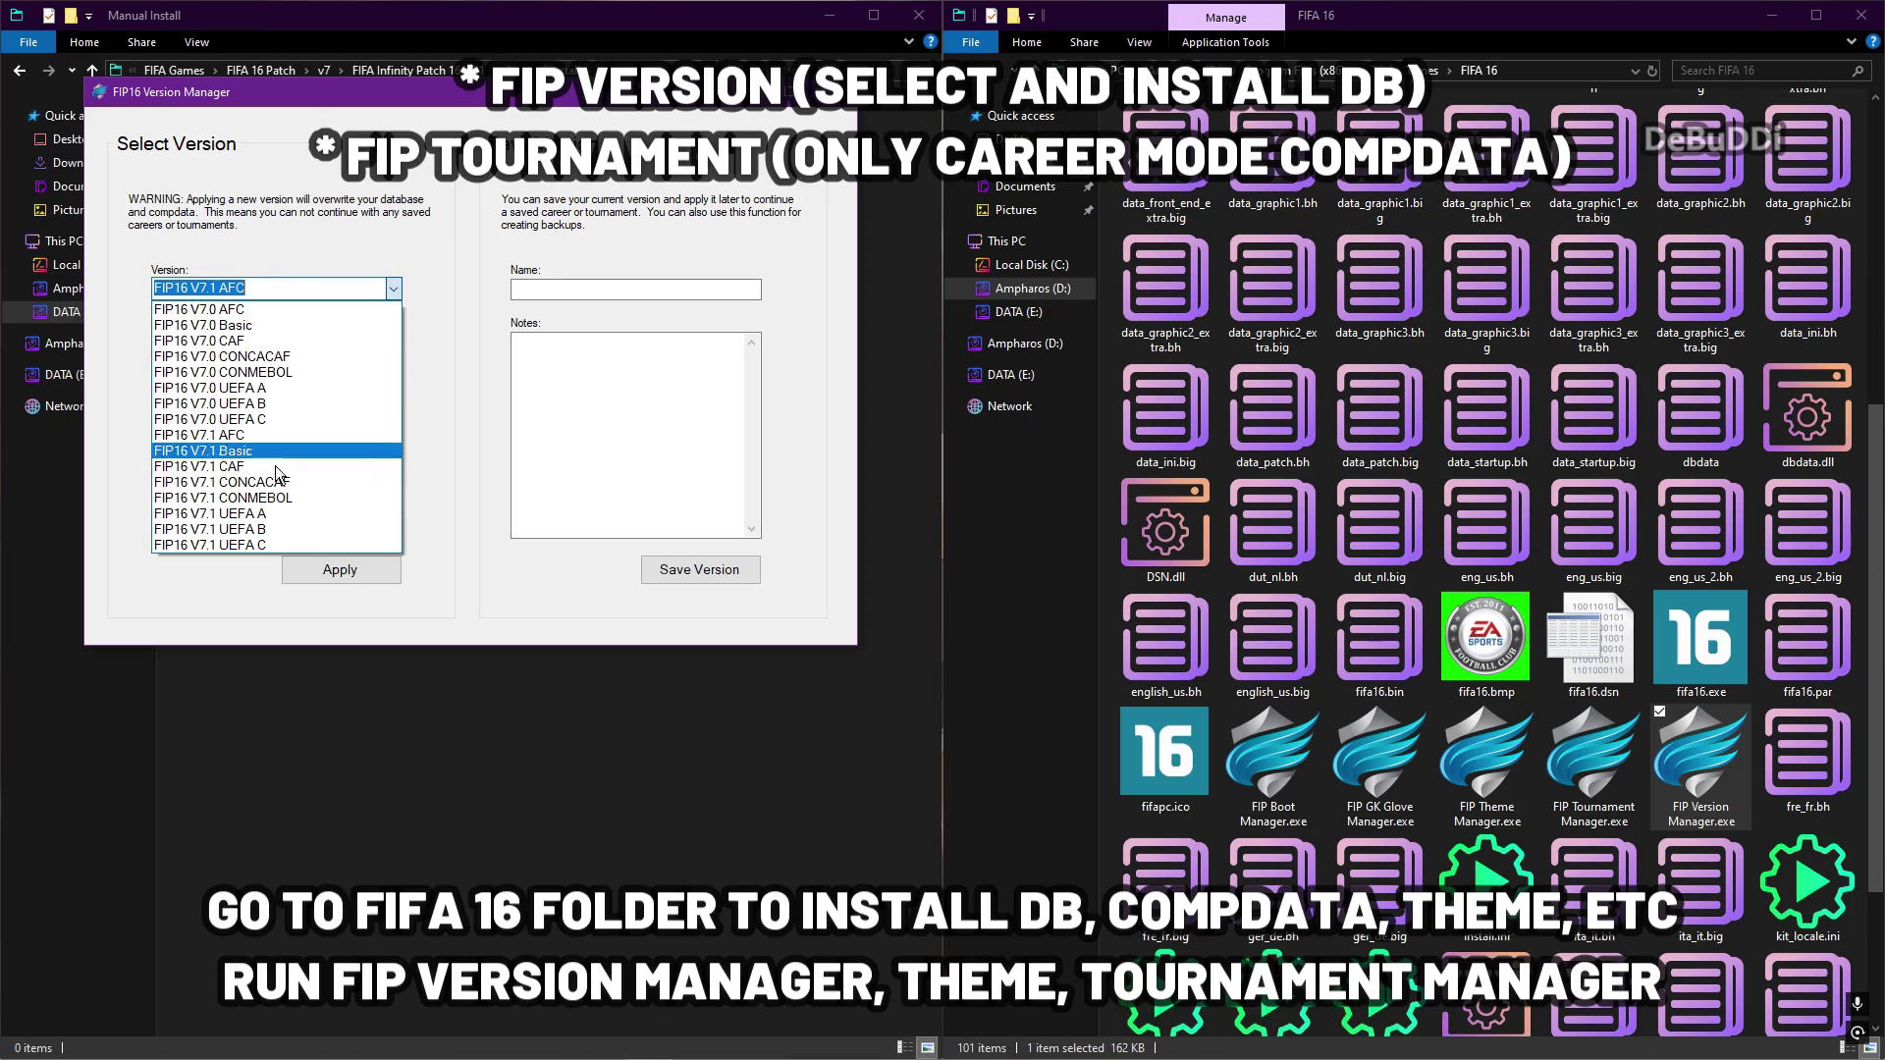
left_click(291, 534)
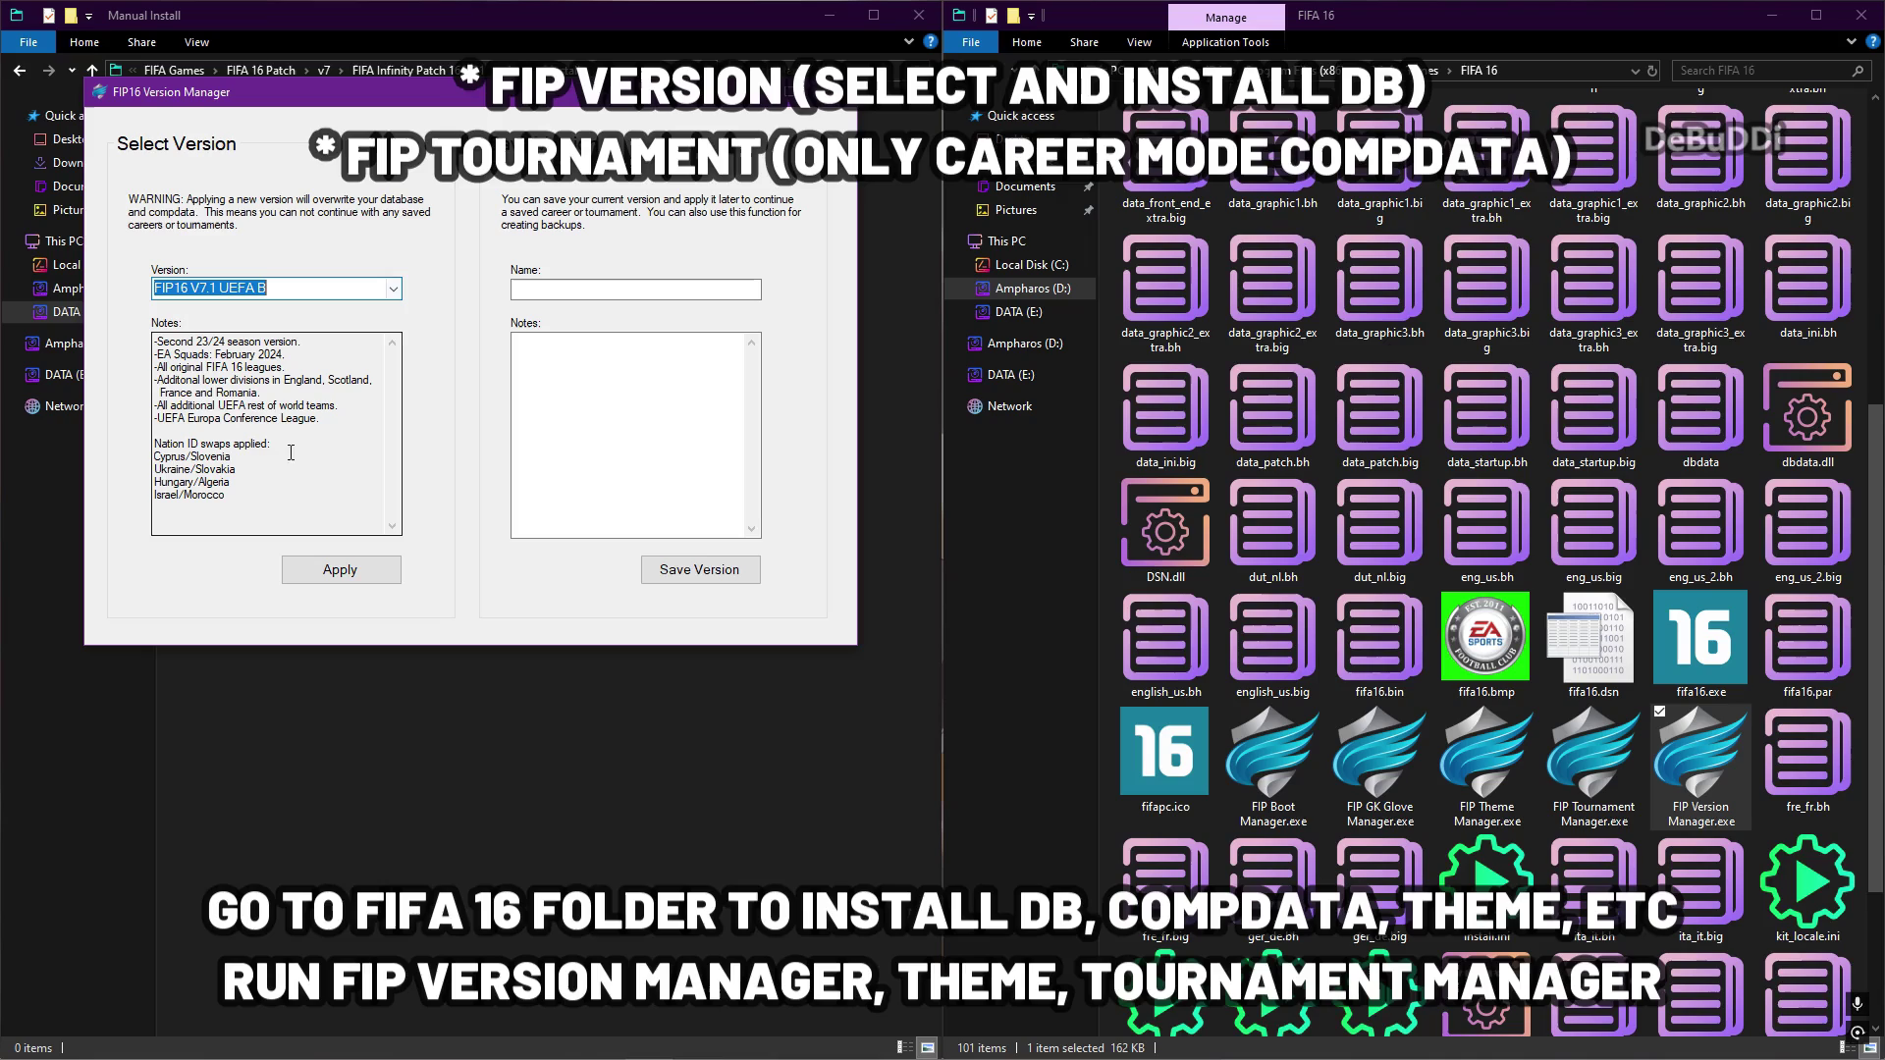
left_click(393, 287)
key("Down")
key("Return")
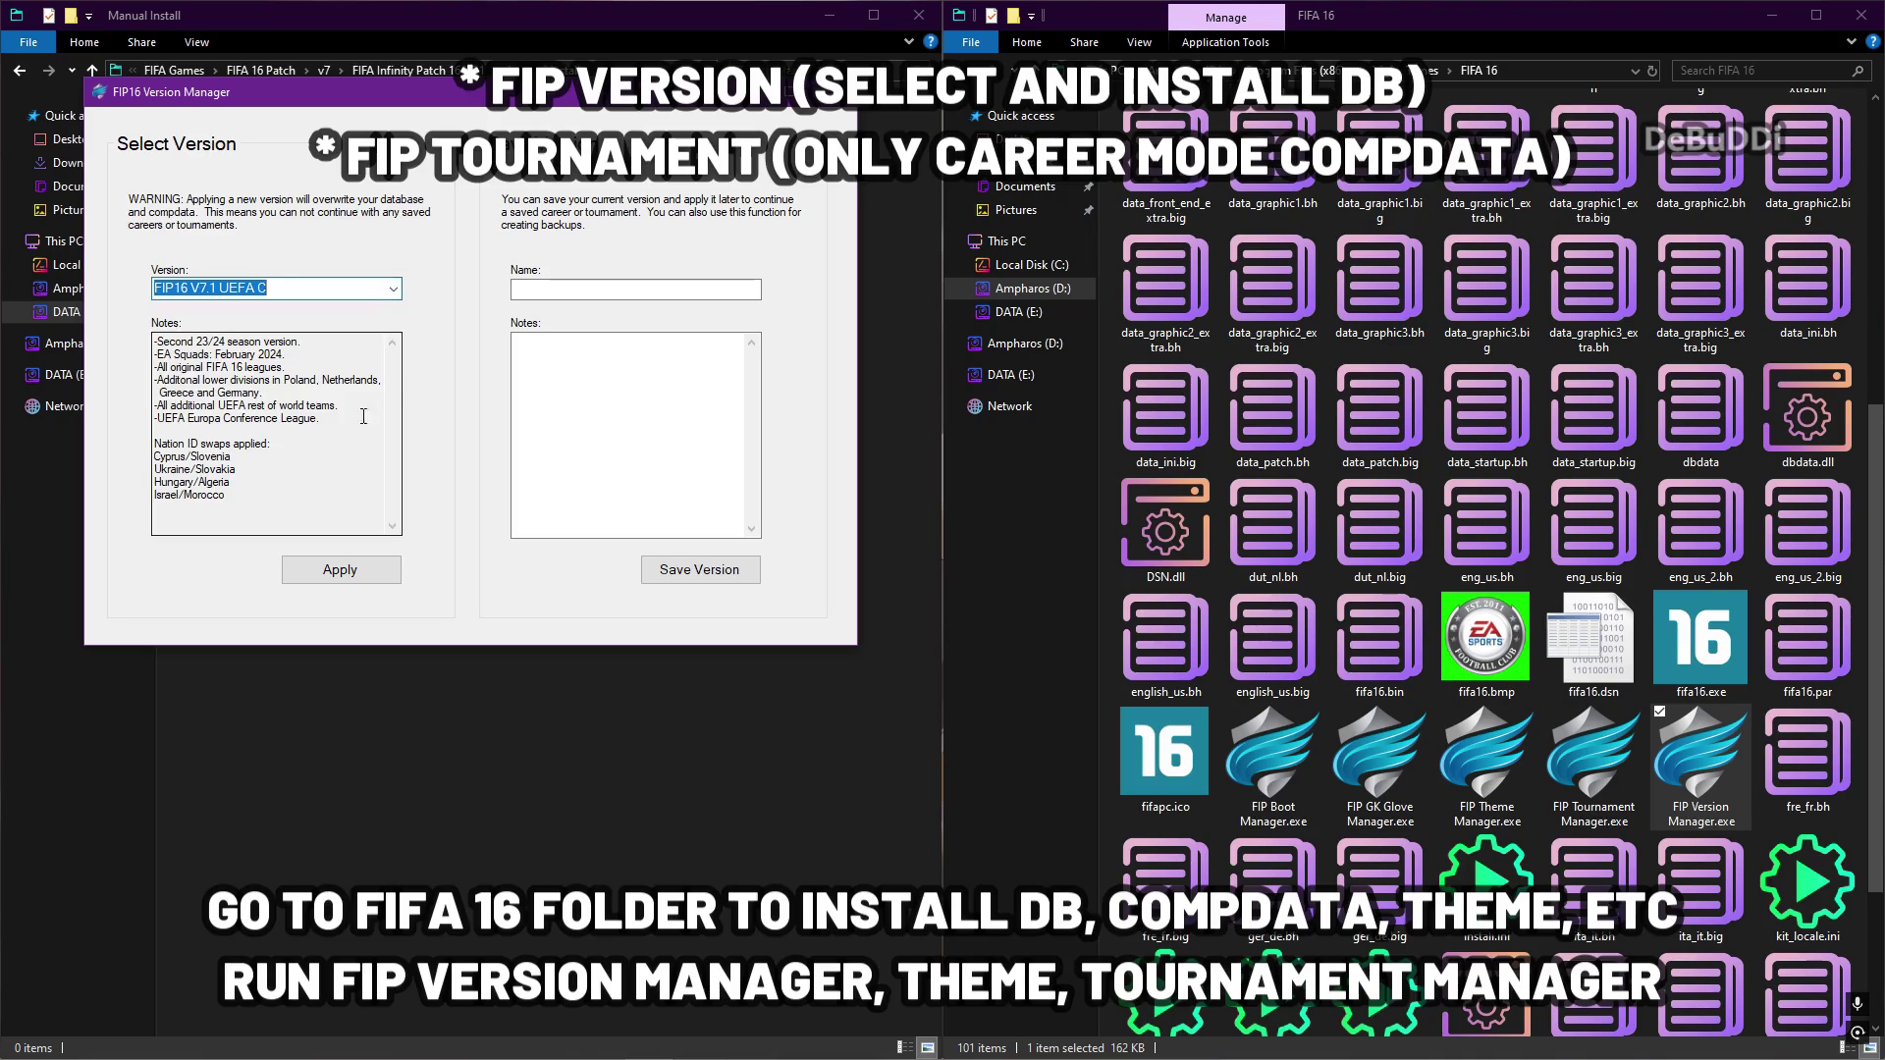
left_click(397, 288)
left_click(295, 526)
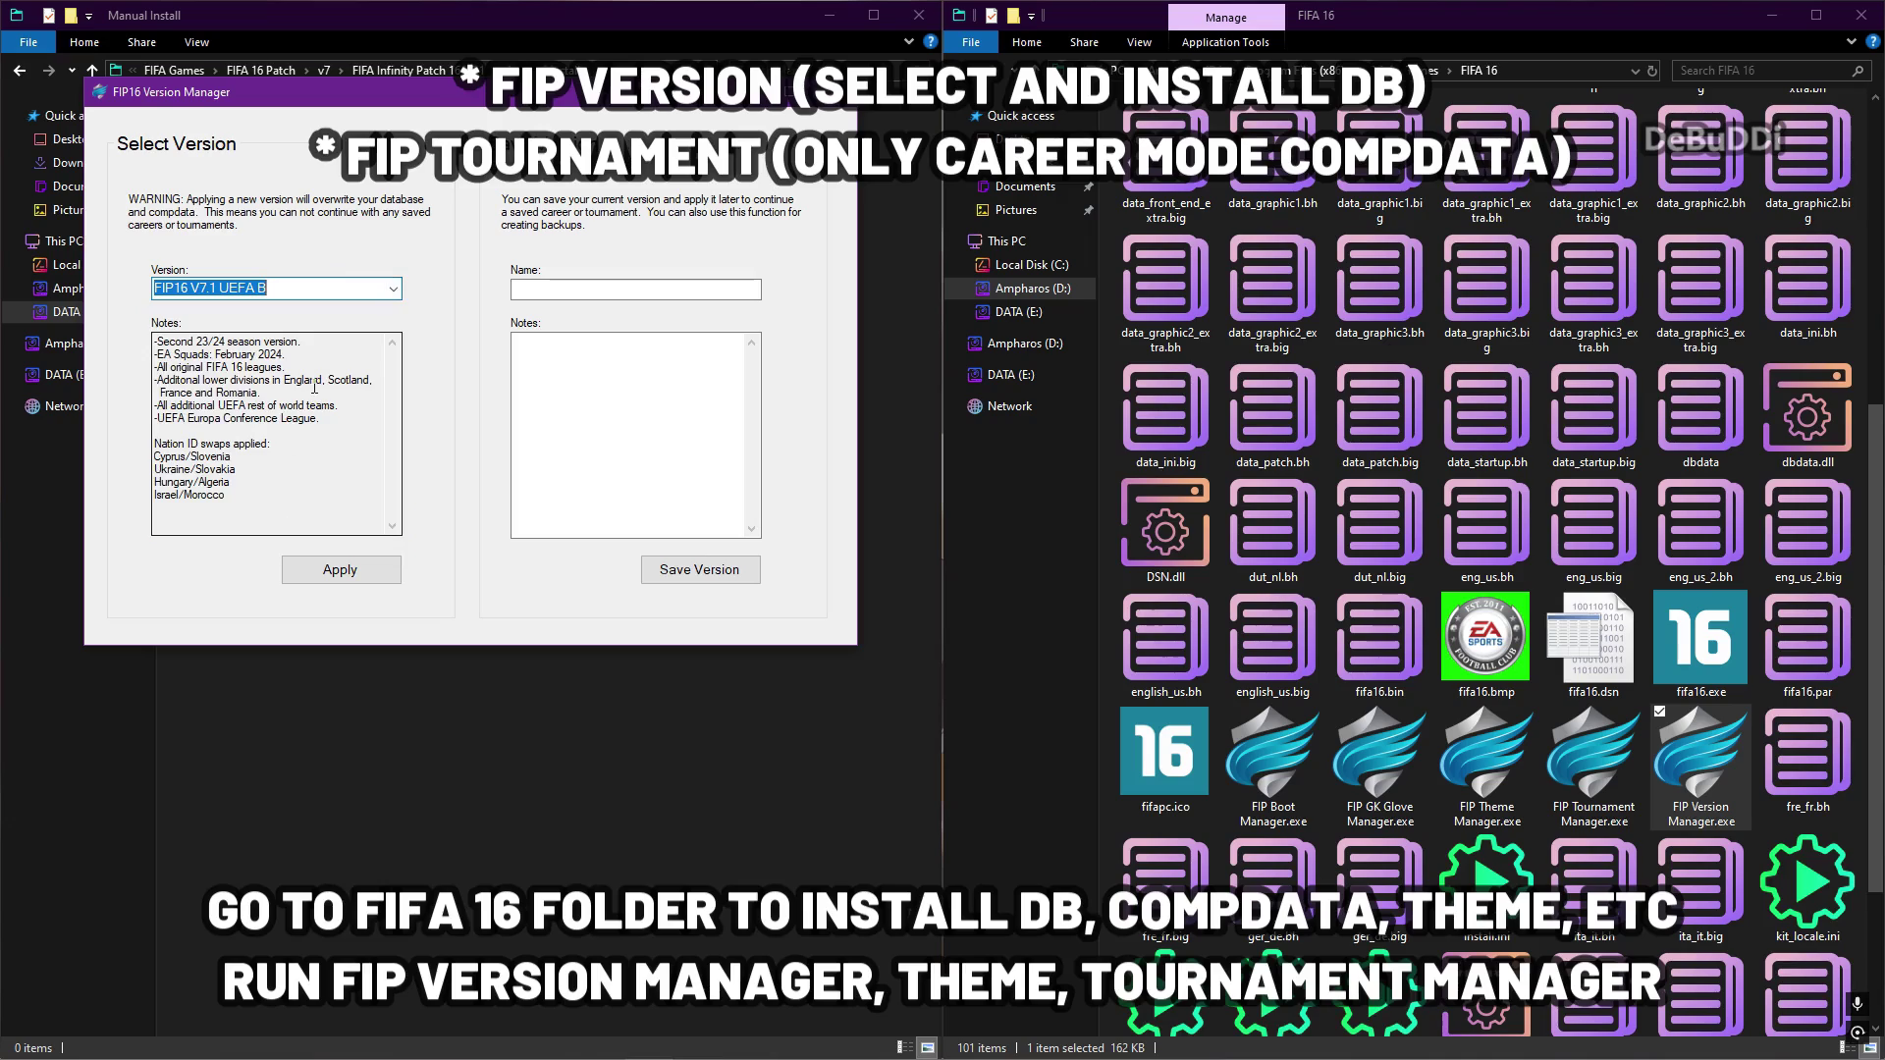
Select the FIP16 V7.1 UEFA A version, check its notes, apply it and confirm the installation.
left_click(400, 288)
left_click(295, 513)
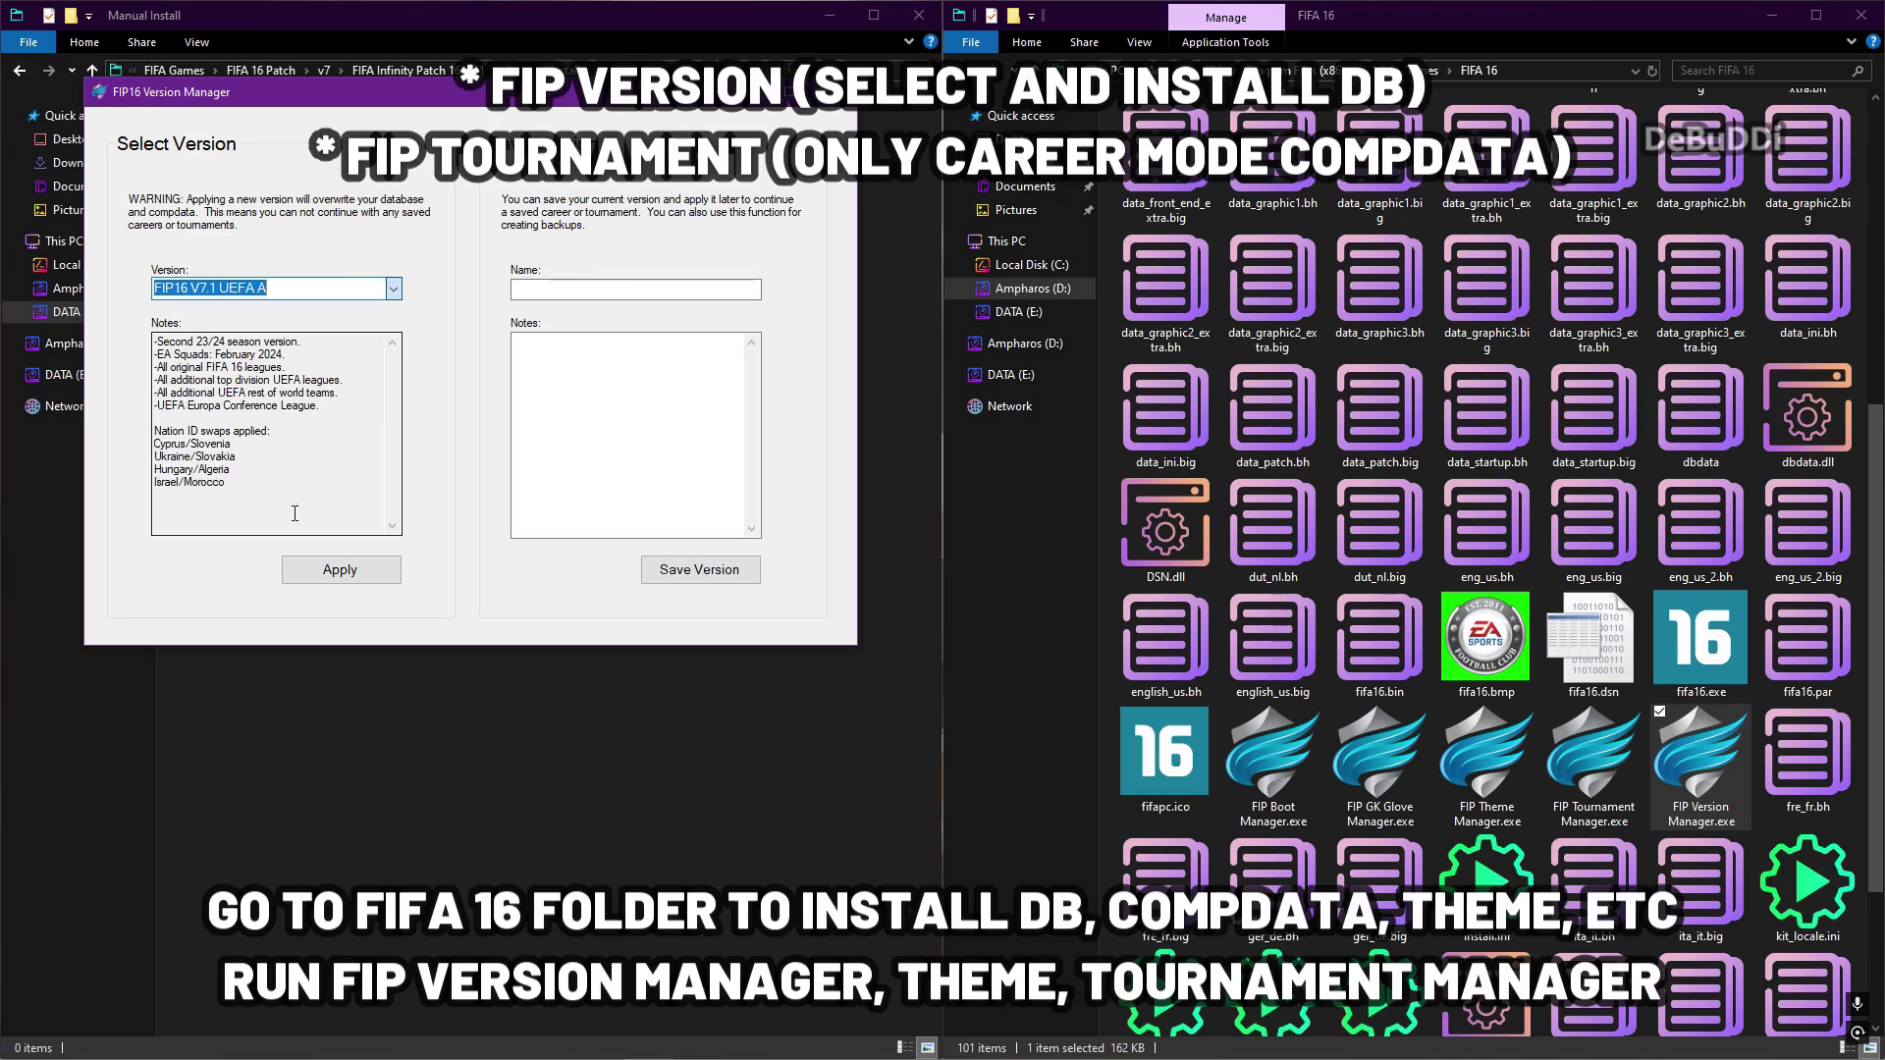
left_click(343, 382)
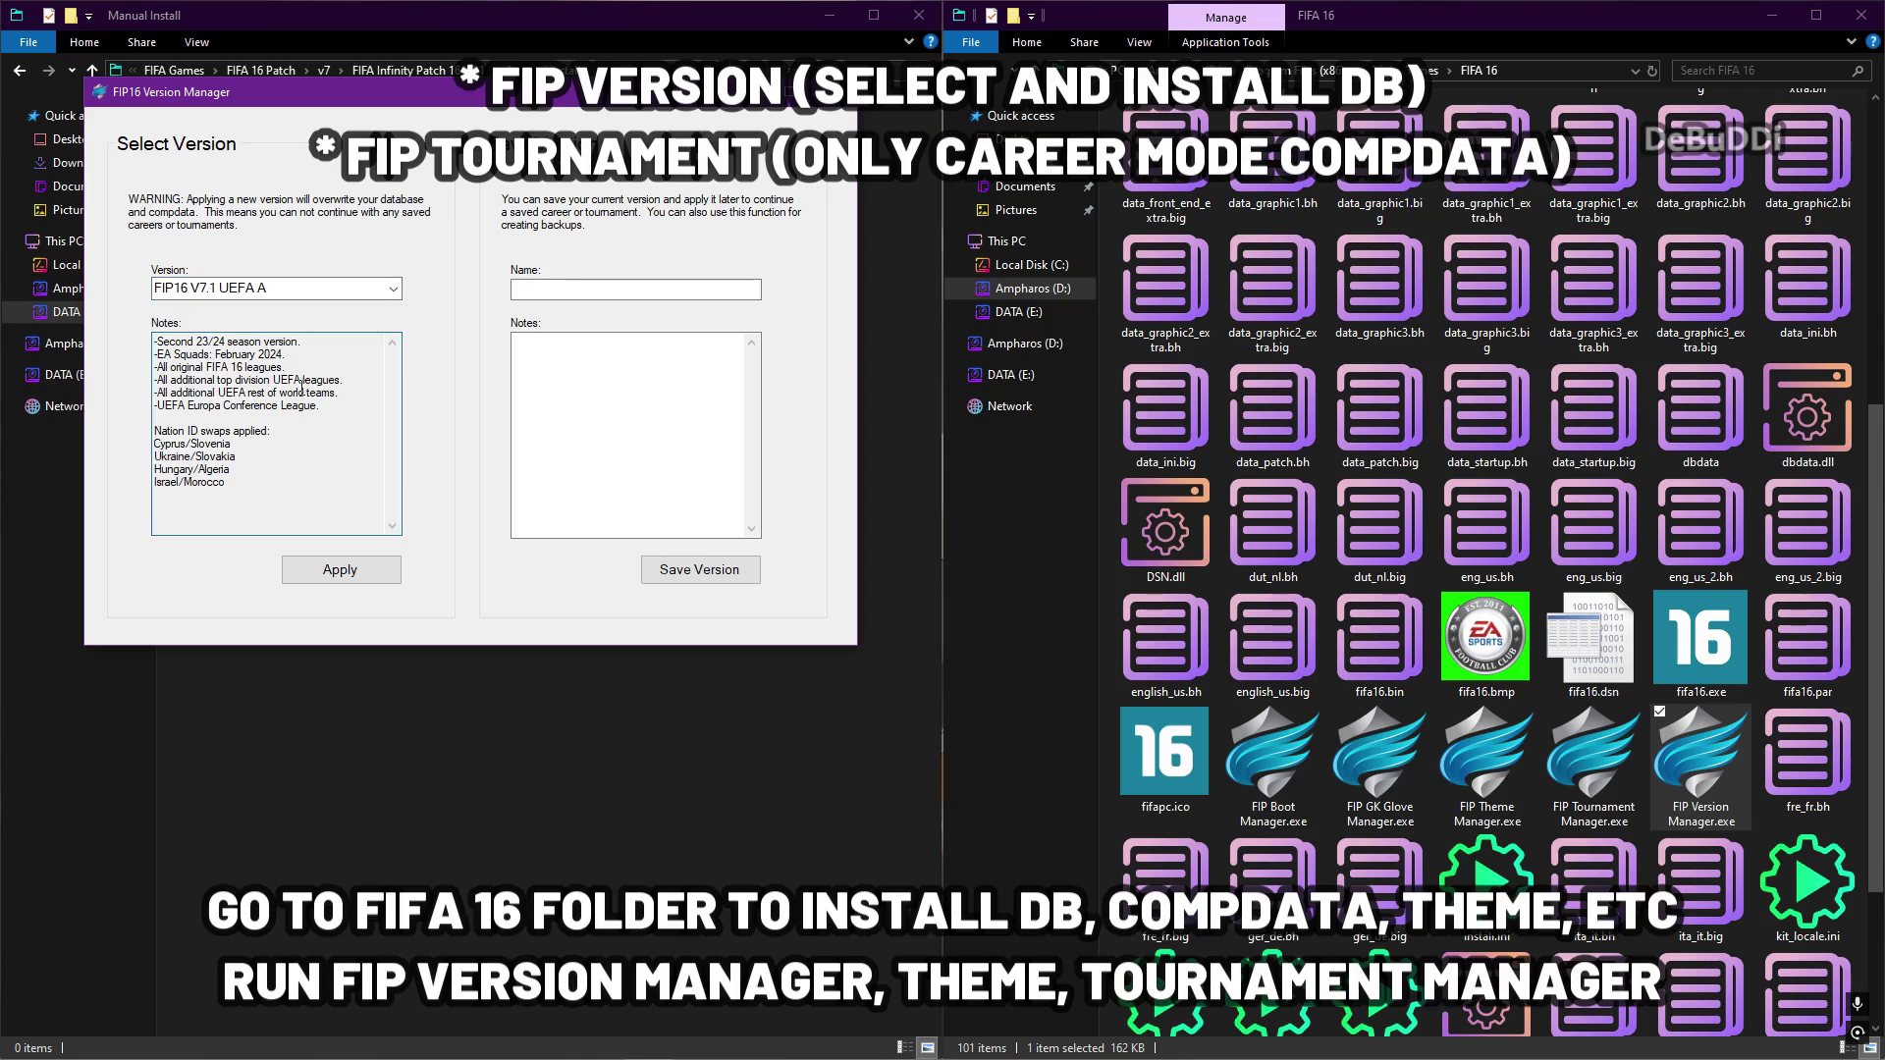
left_click_drag(223, 417, 101, 402)
left_click(357, 422)
left_click(344, 573)
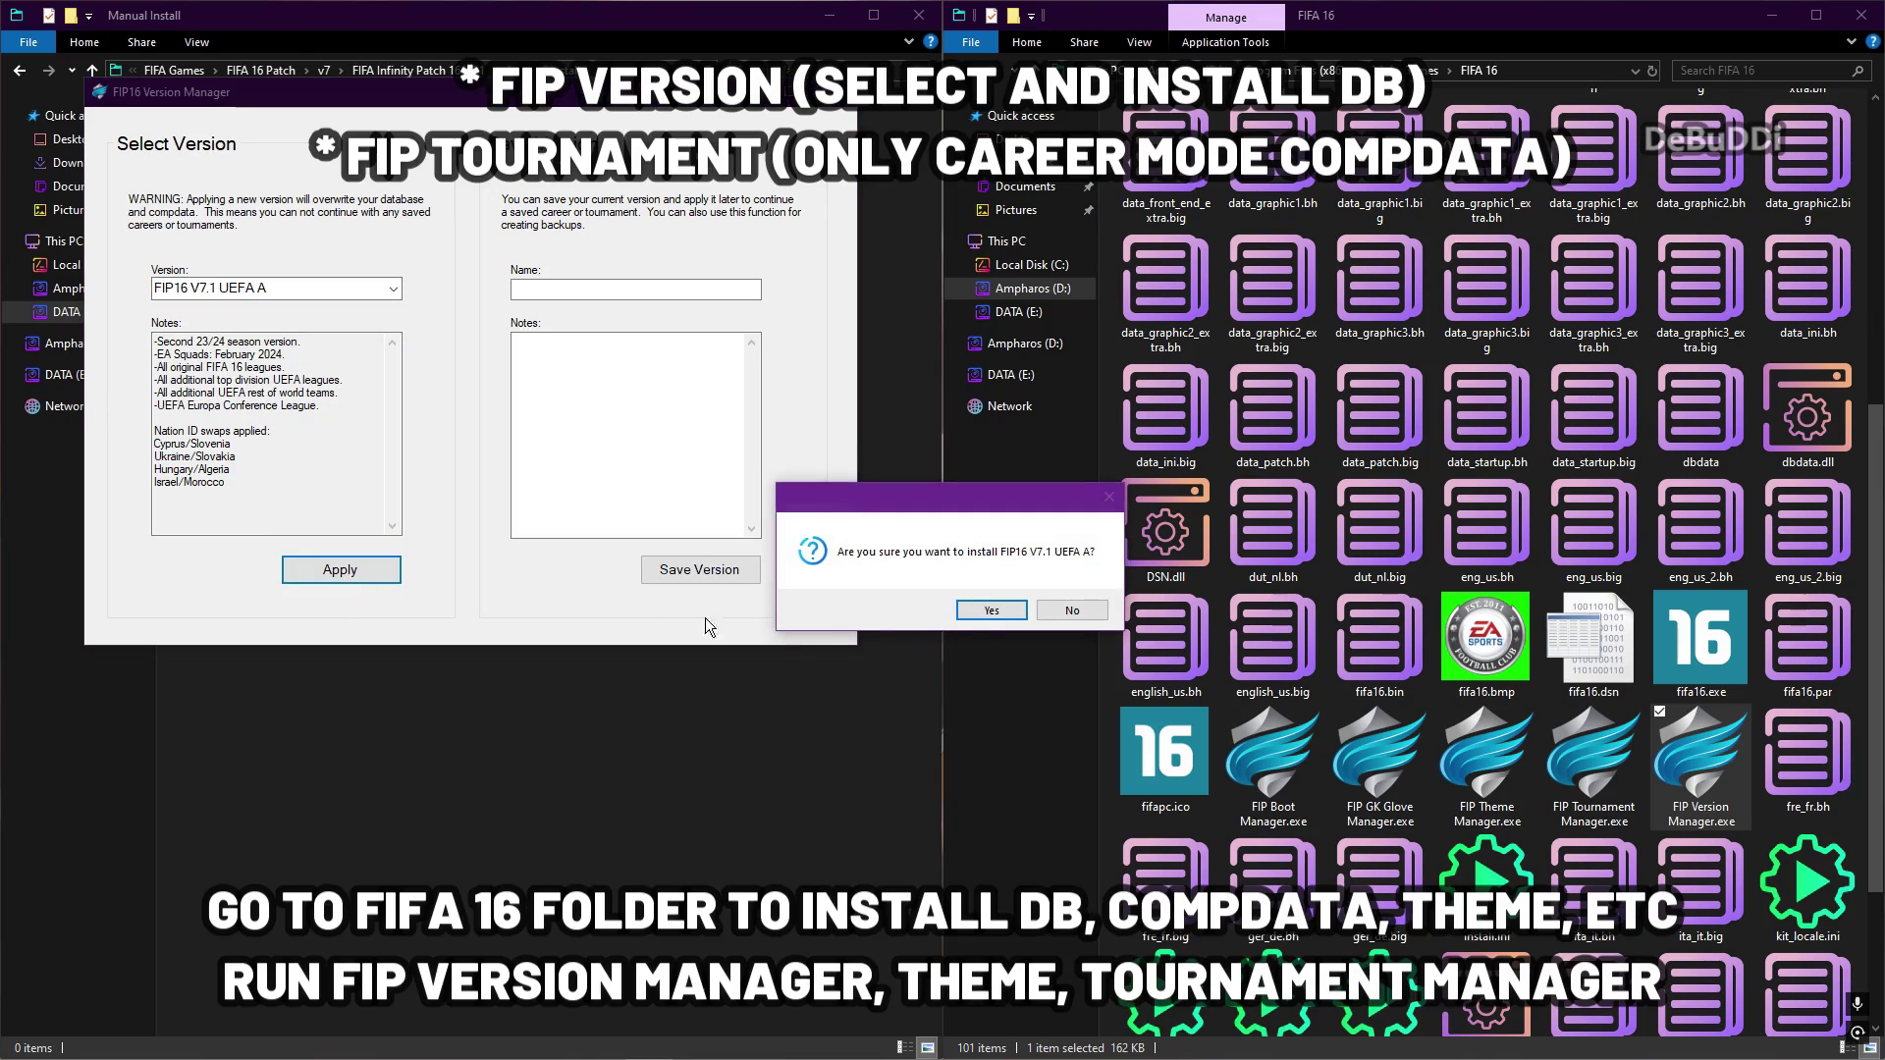
left_click(990, 611)
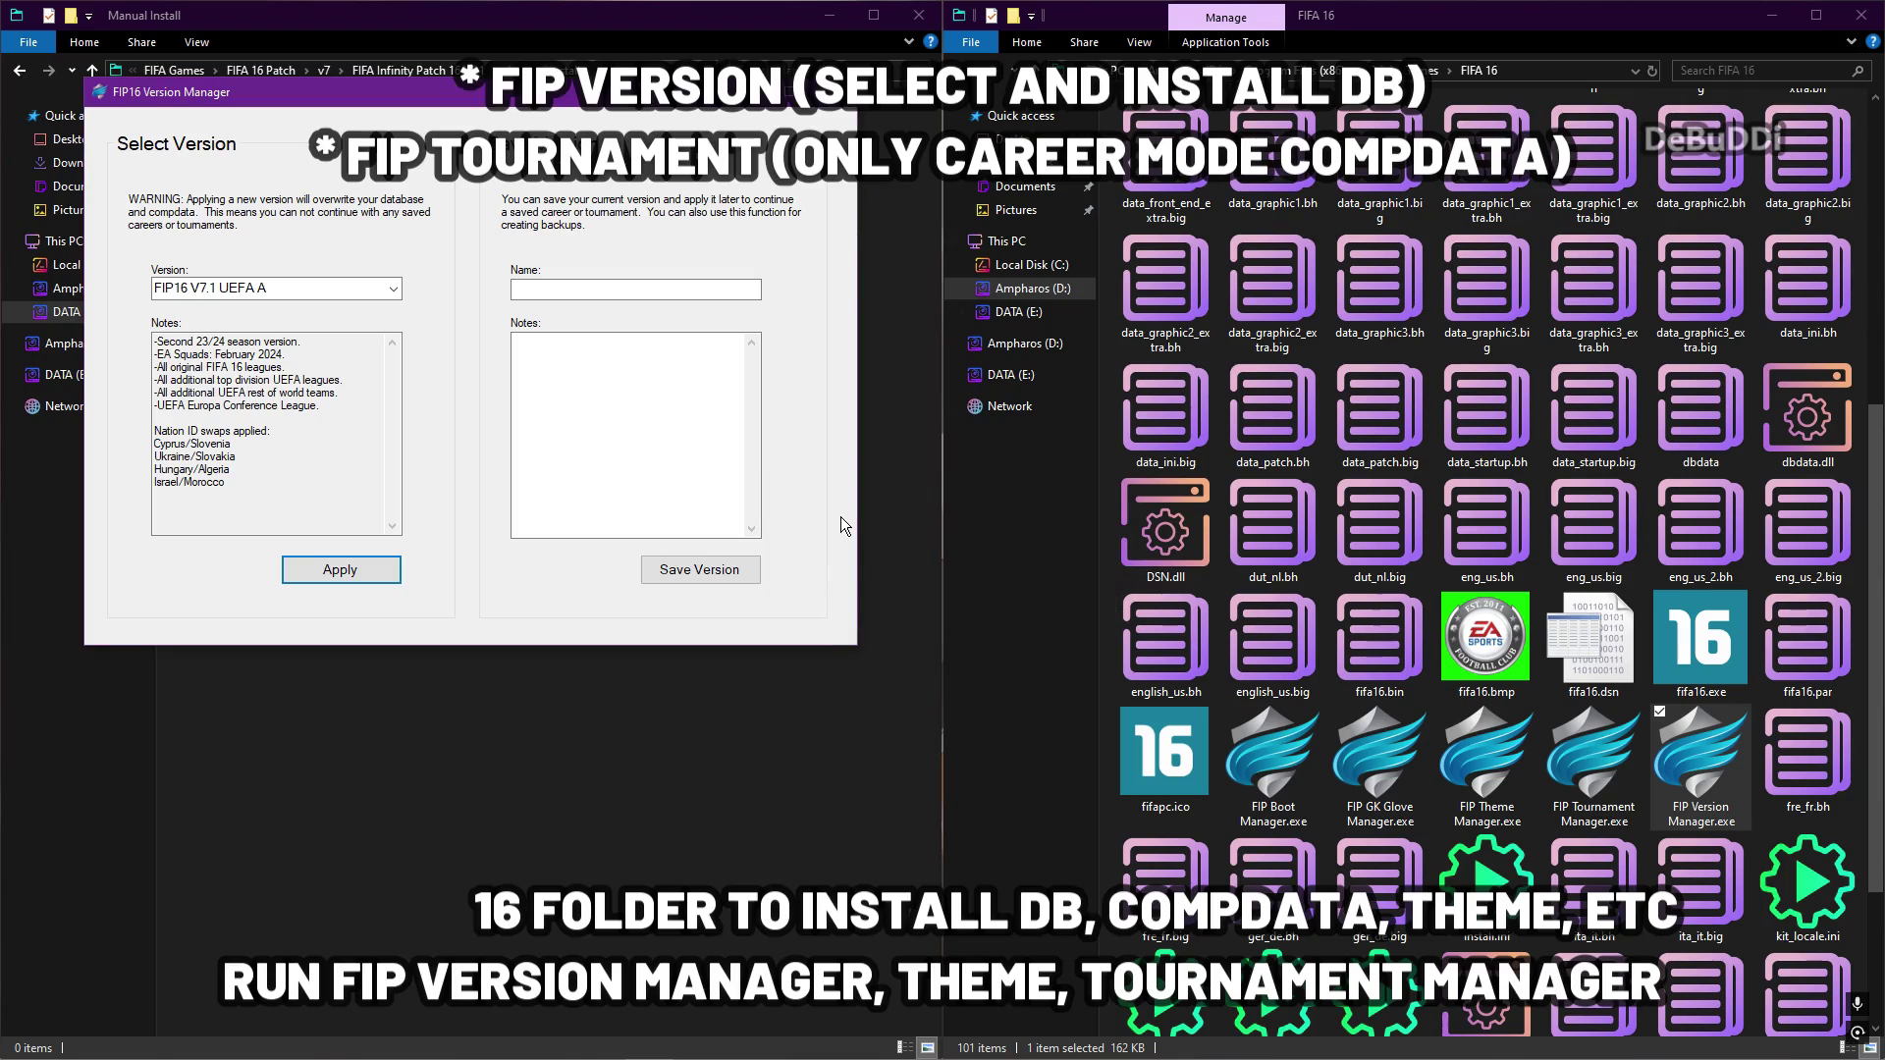
Close the Version Manager, then load the default tournaments in FIP Tournament Manager and install the Career Mode compdata.
left_click(1005, 611)
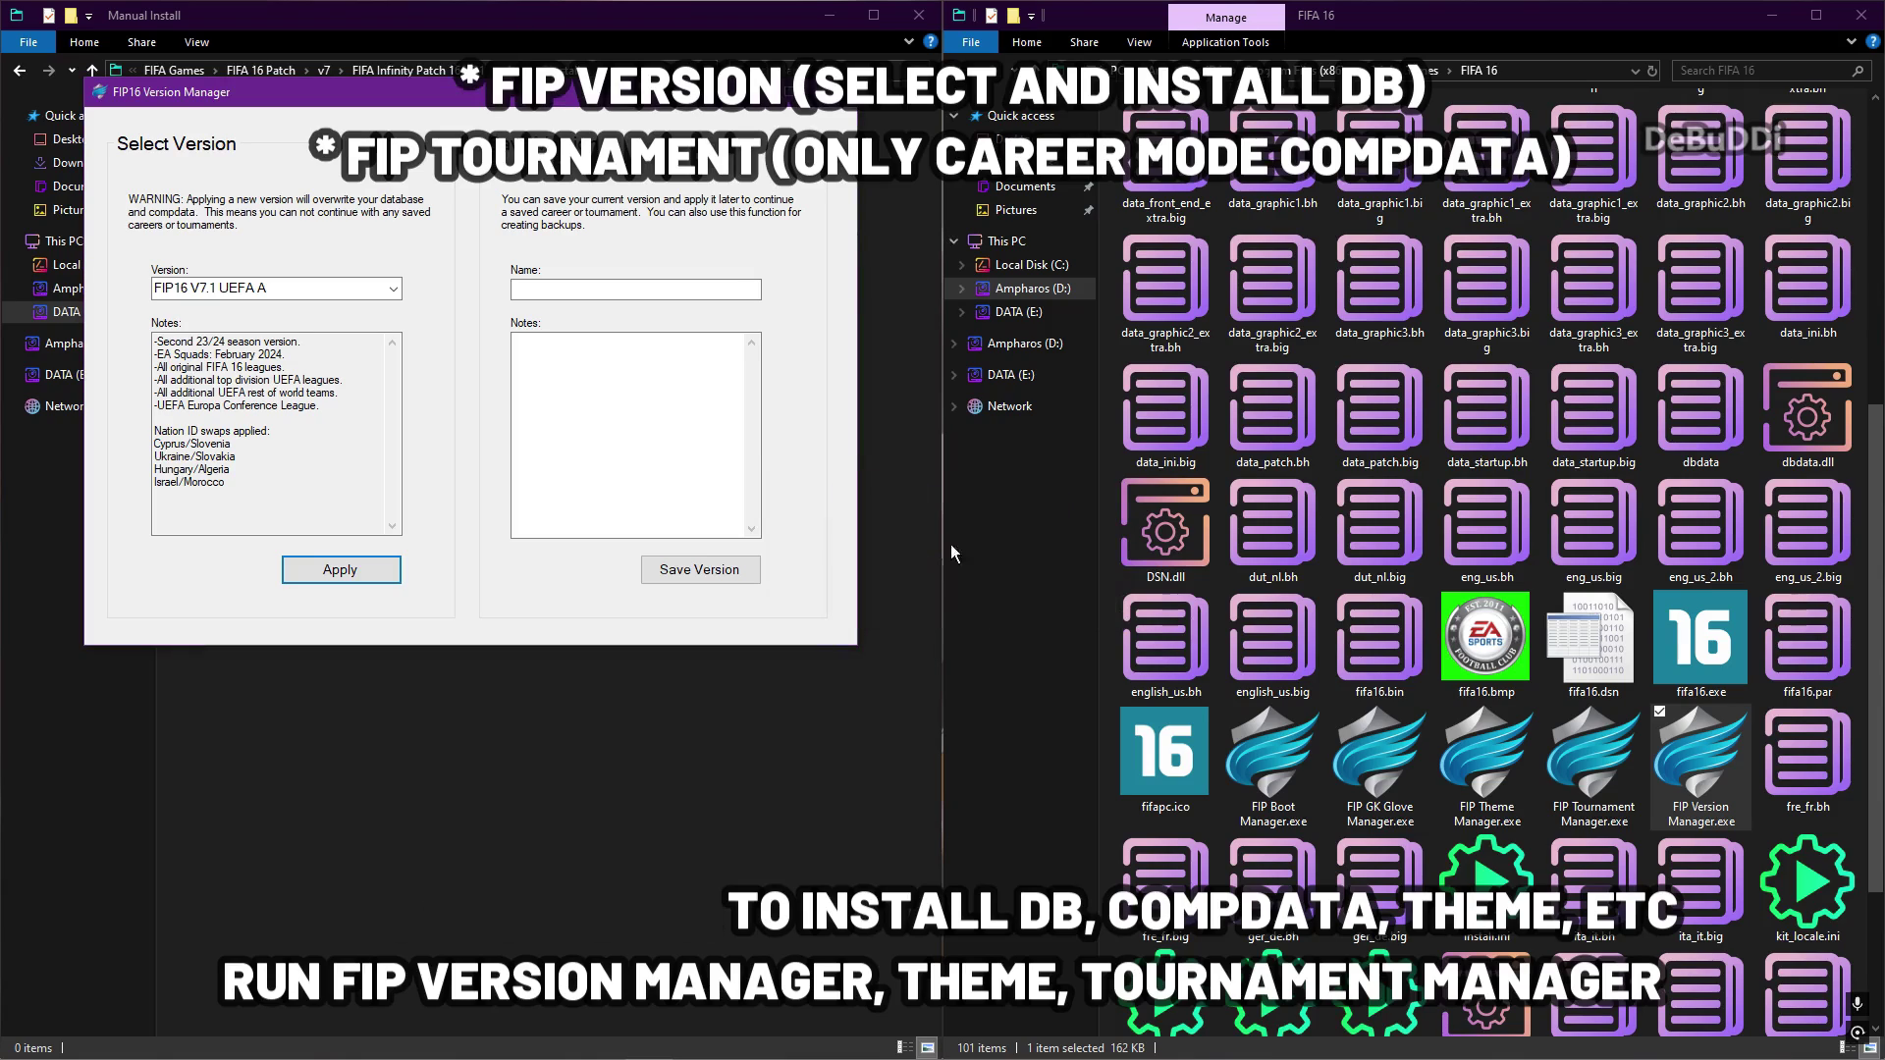
left_click(837, 96)
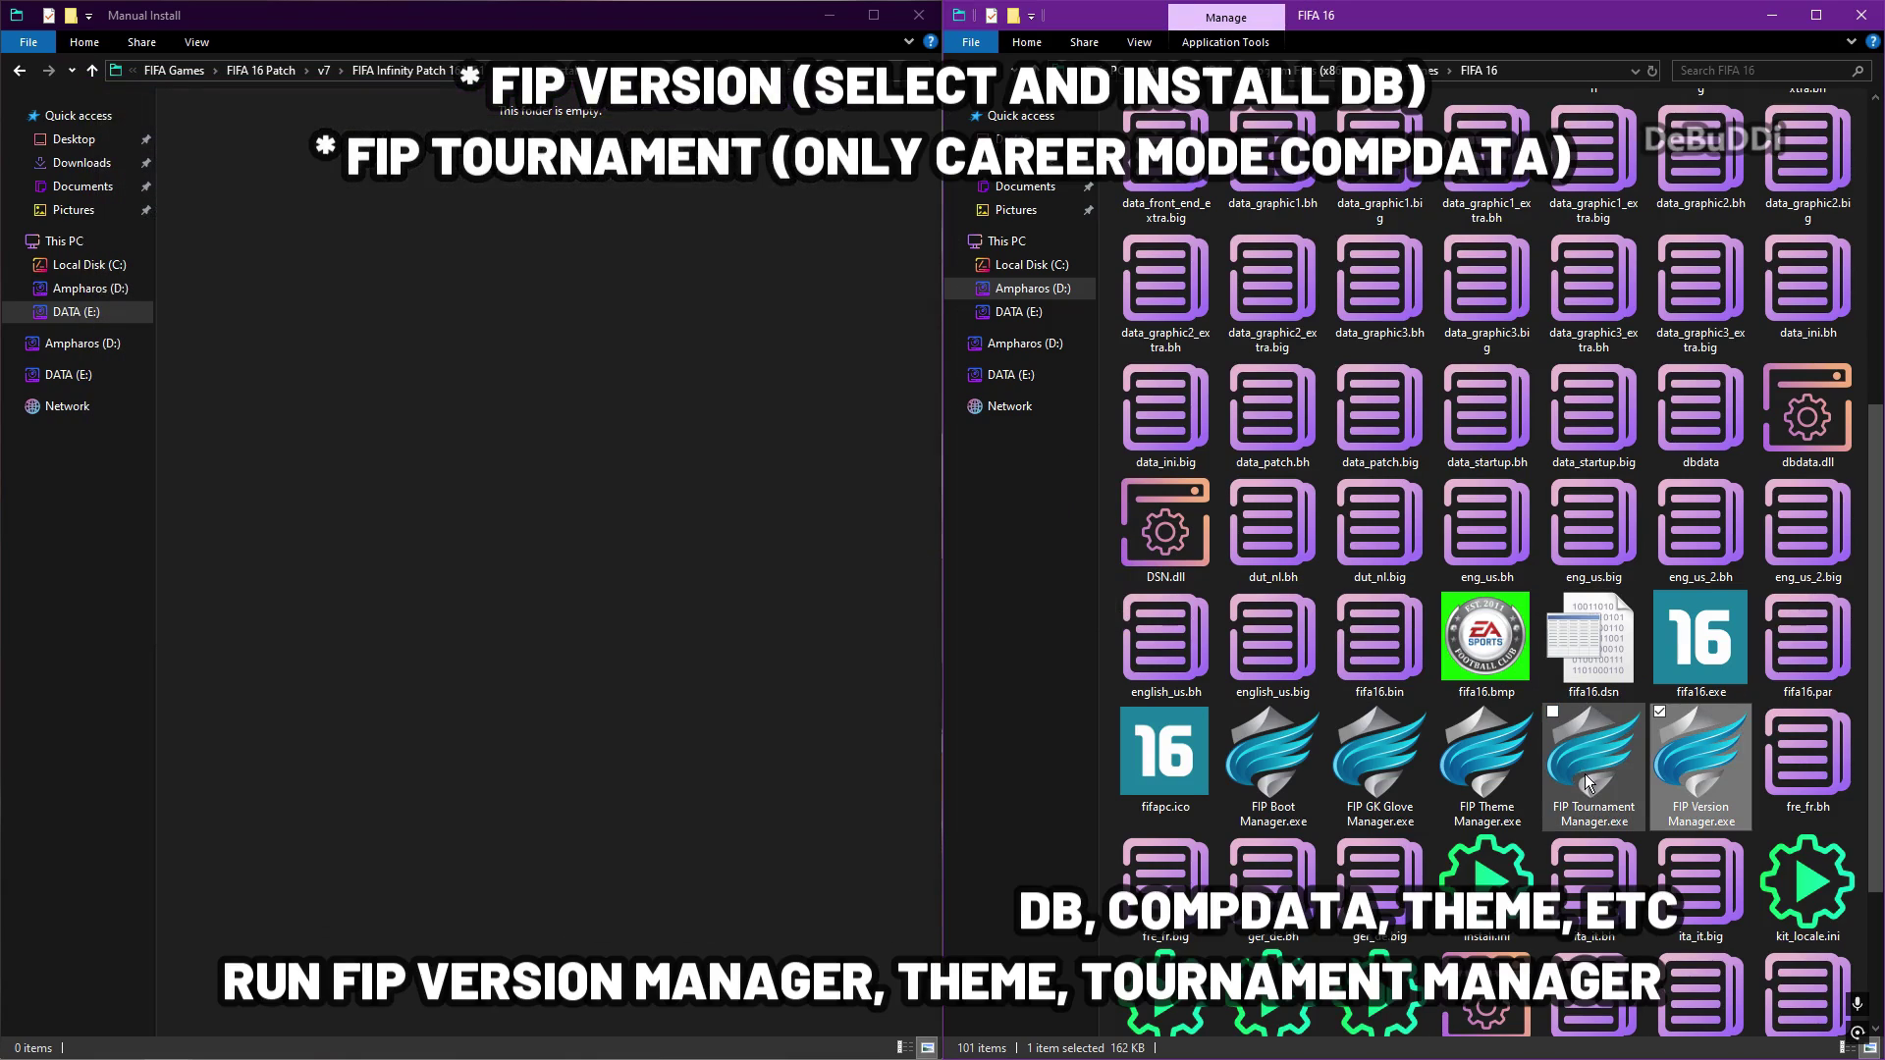
double_click(1585, 773)
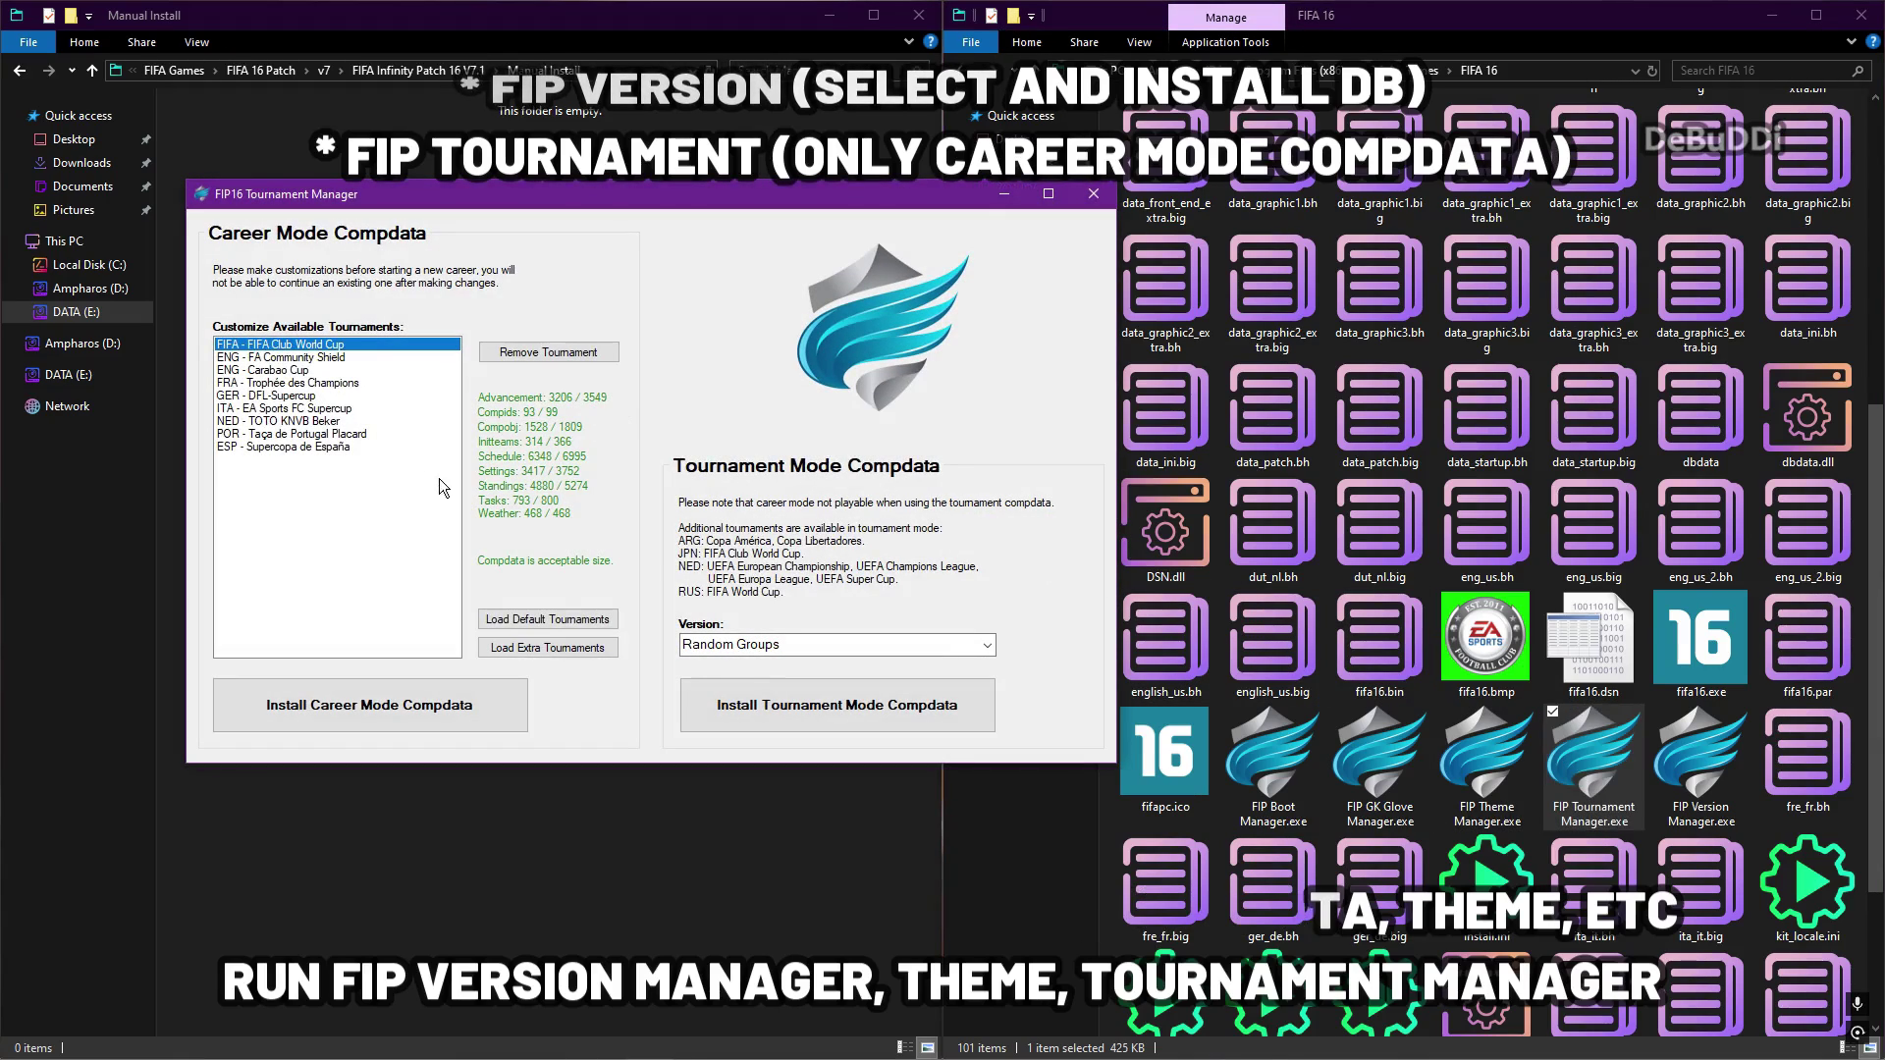
left_click(589, 625)
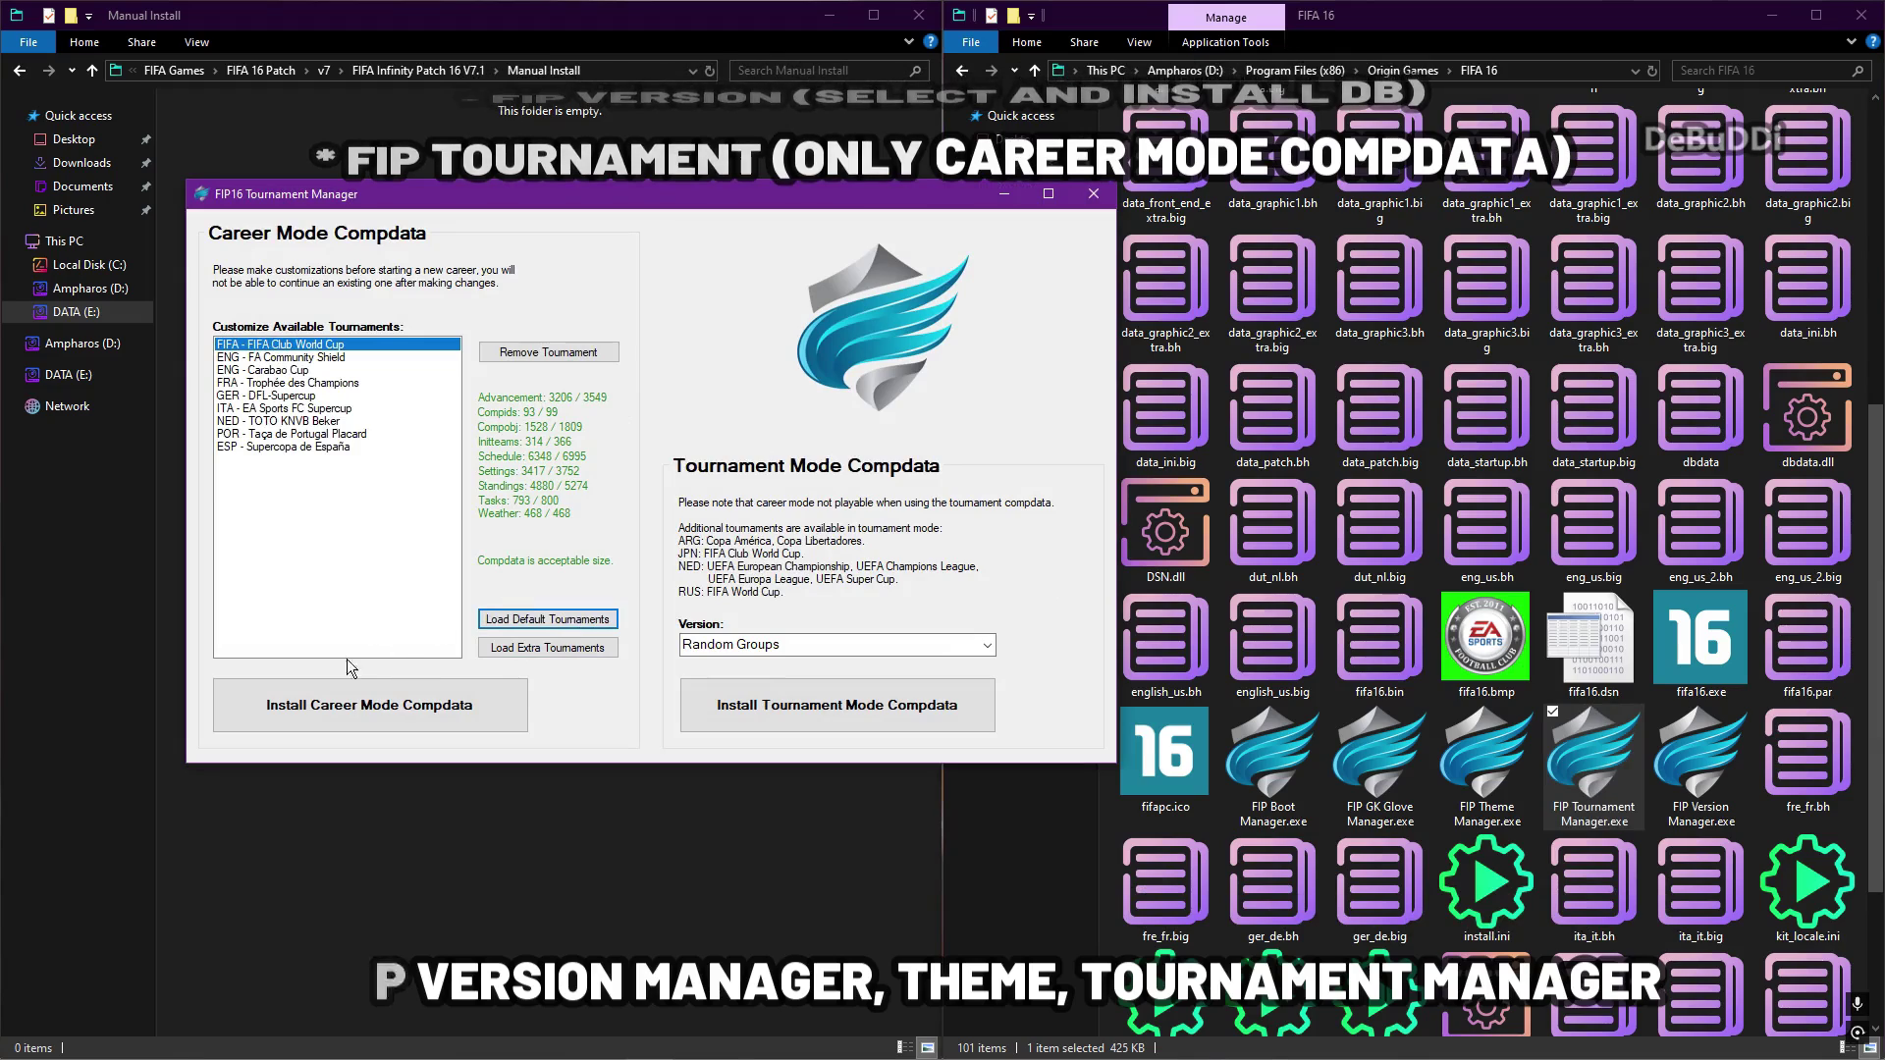
left_click(491, 704)
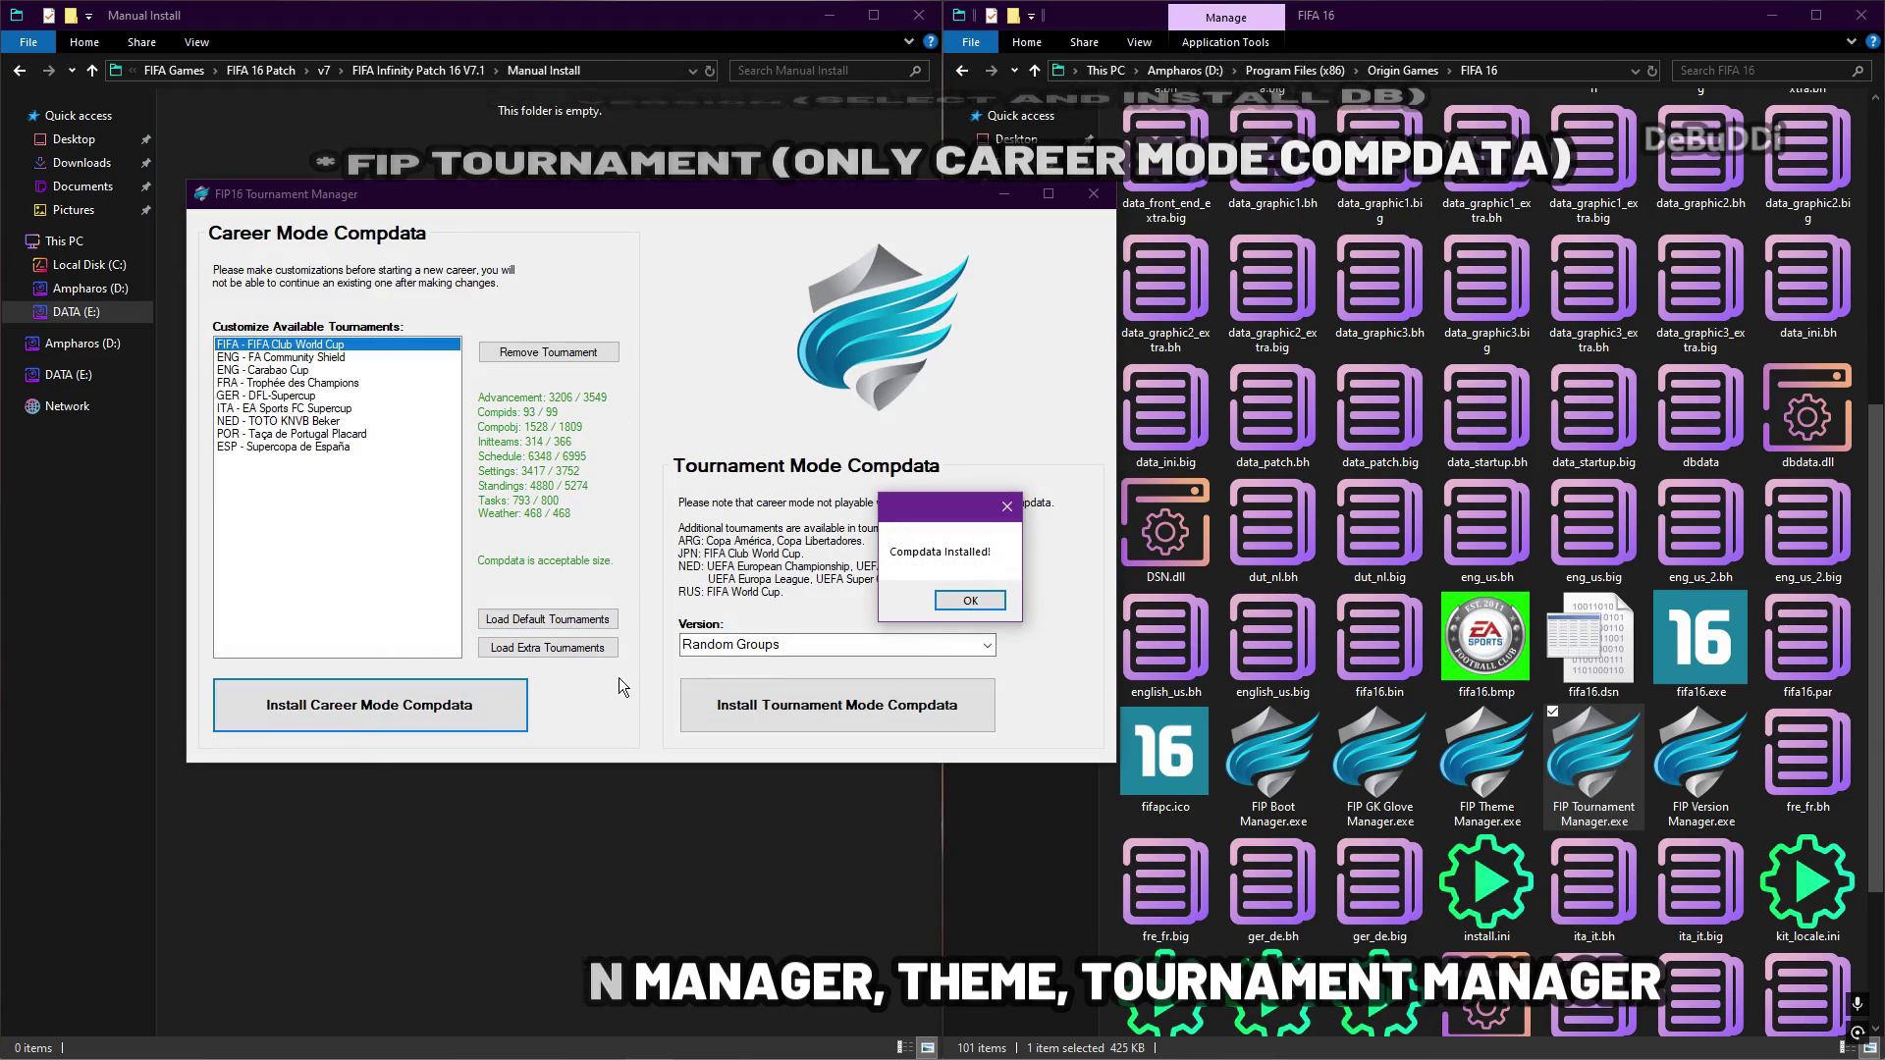
left_click(981, 592)
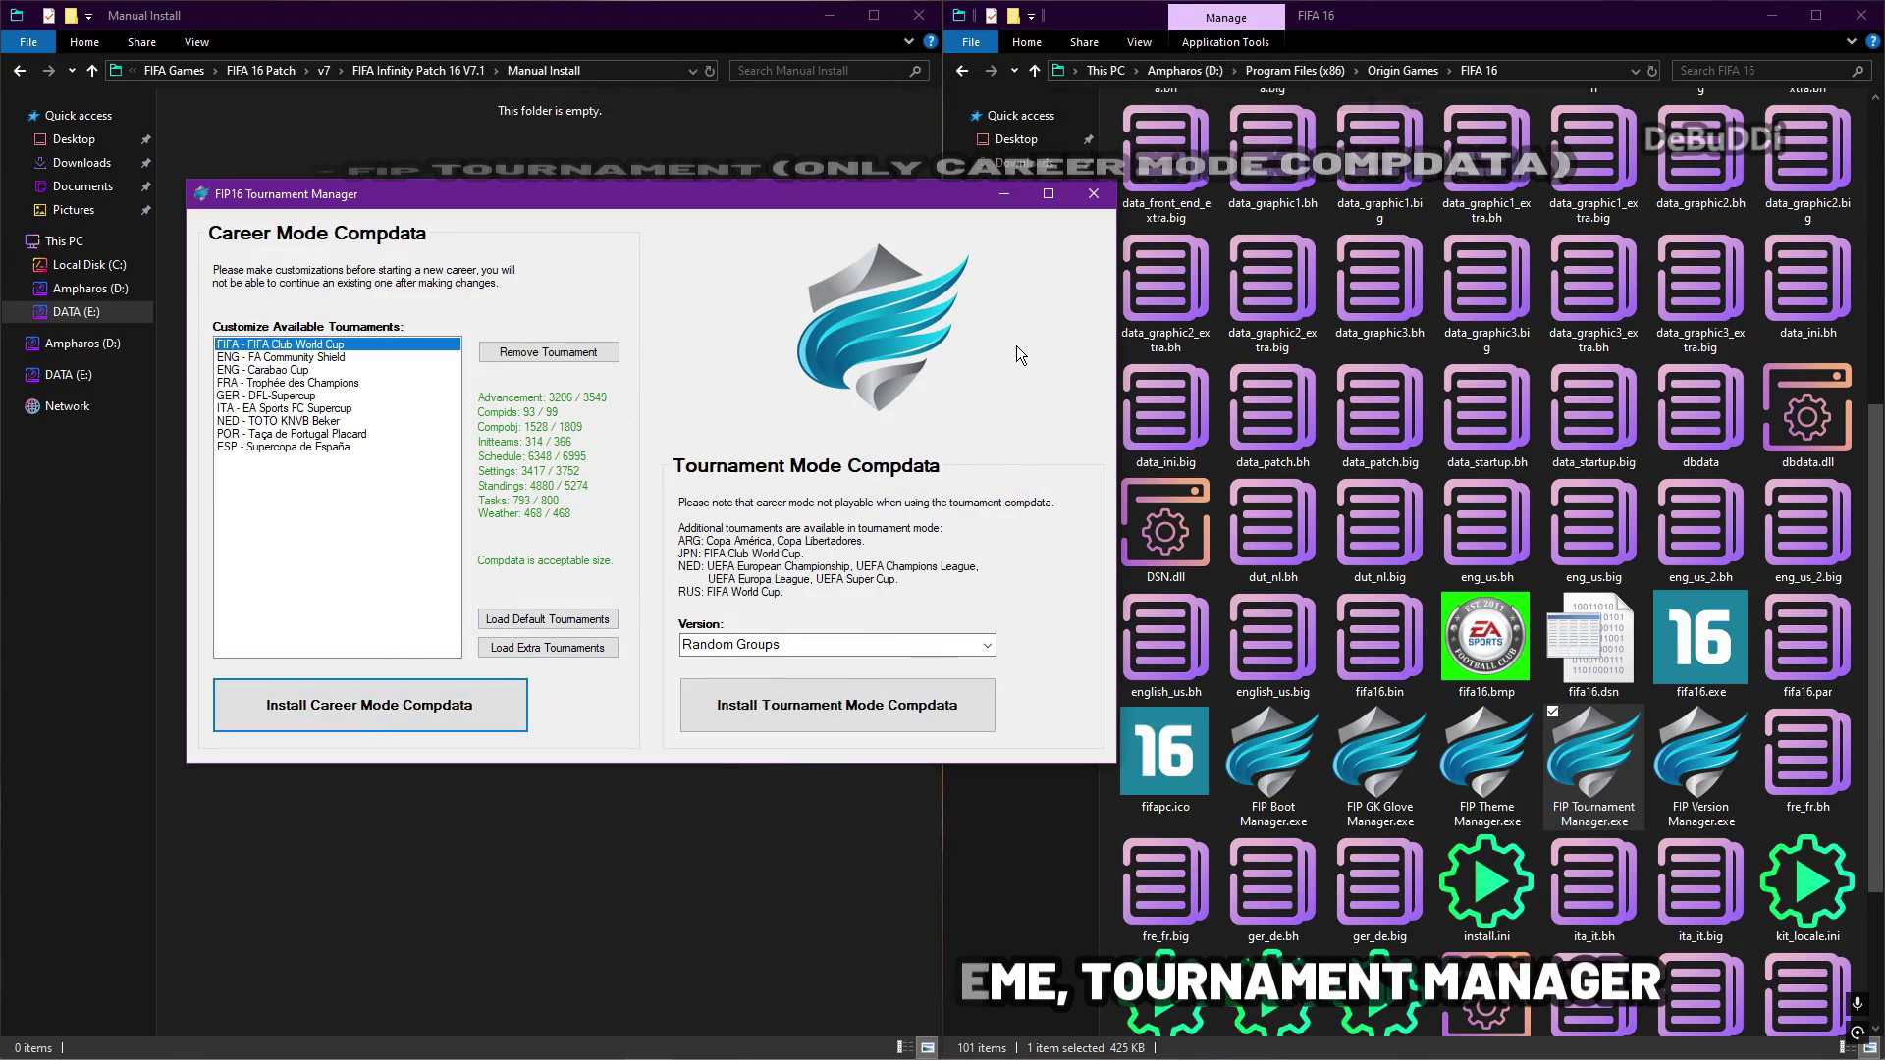
left_click(1092, 195)
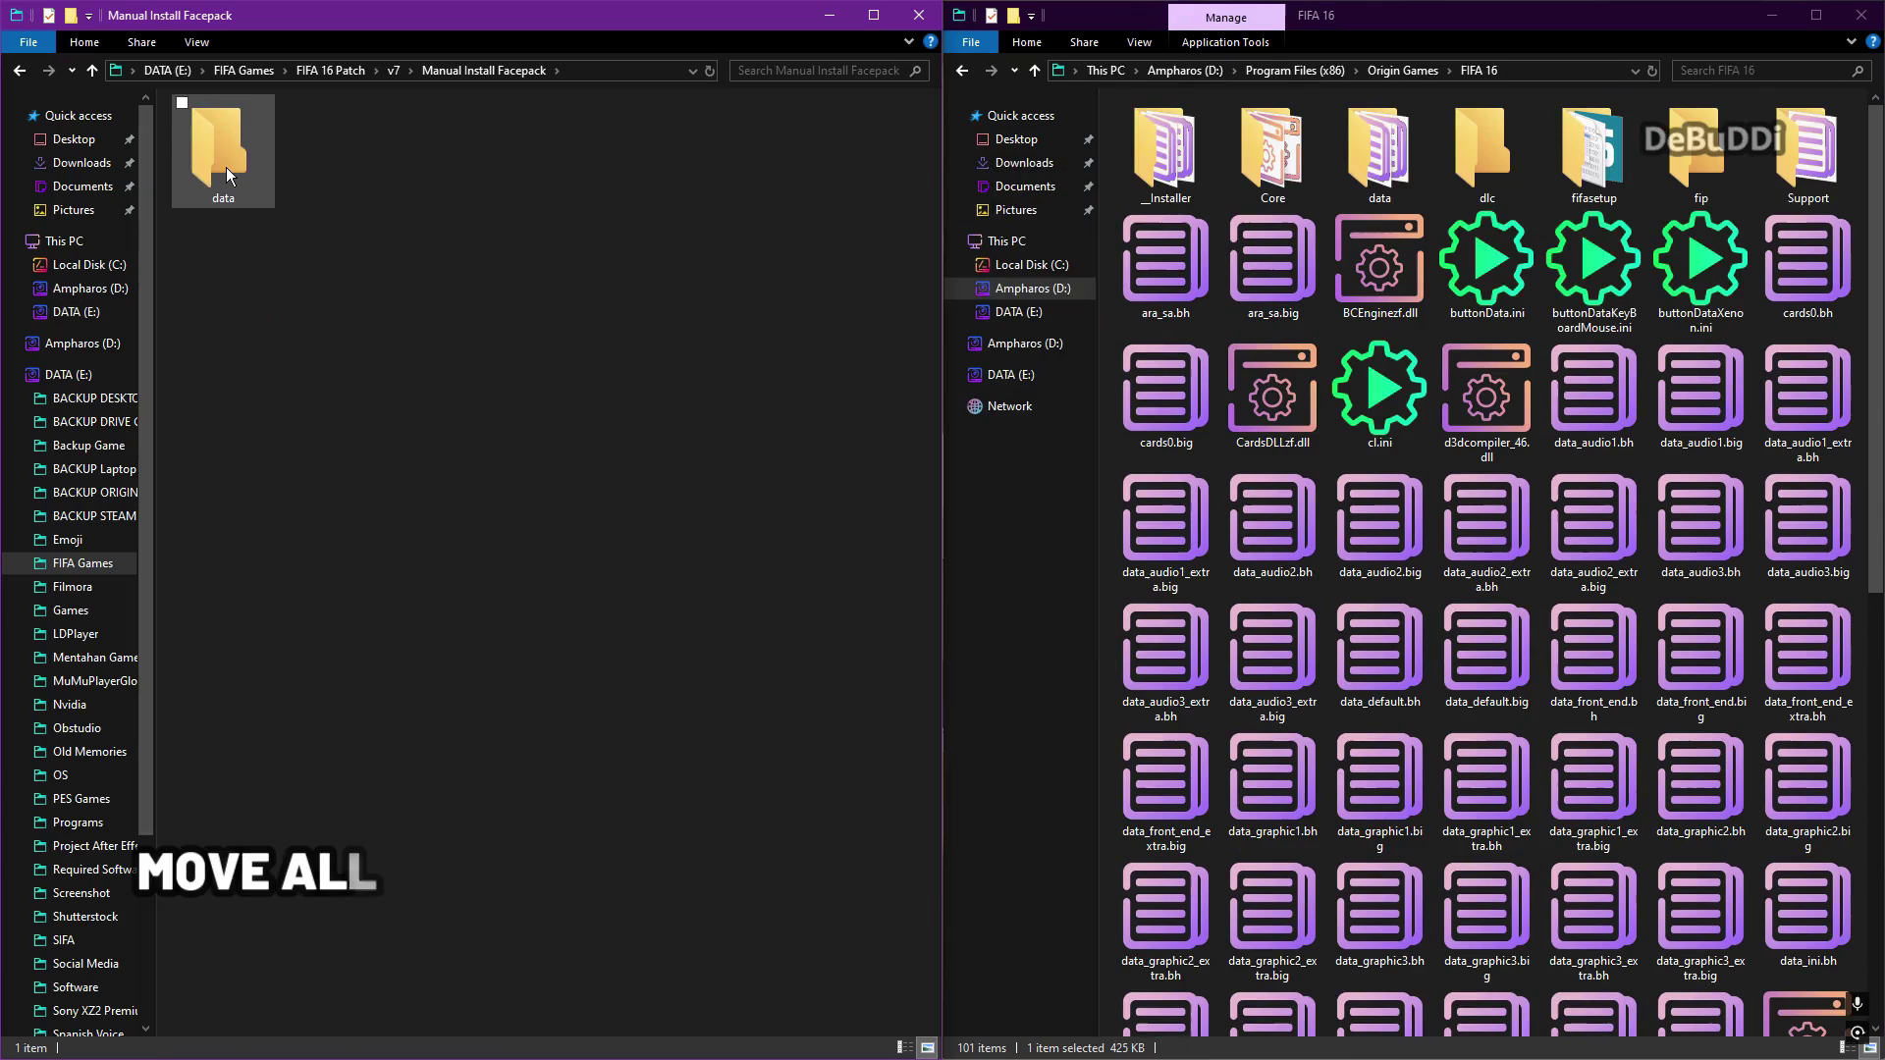
left_click(226, 169)
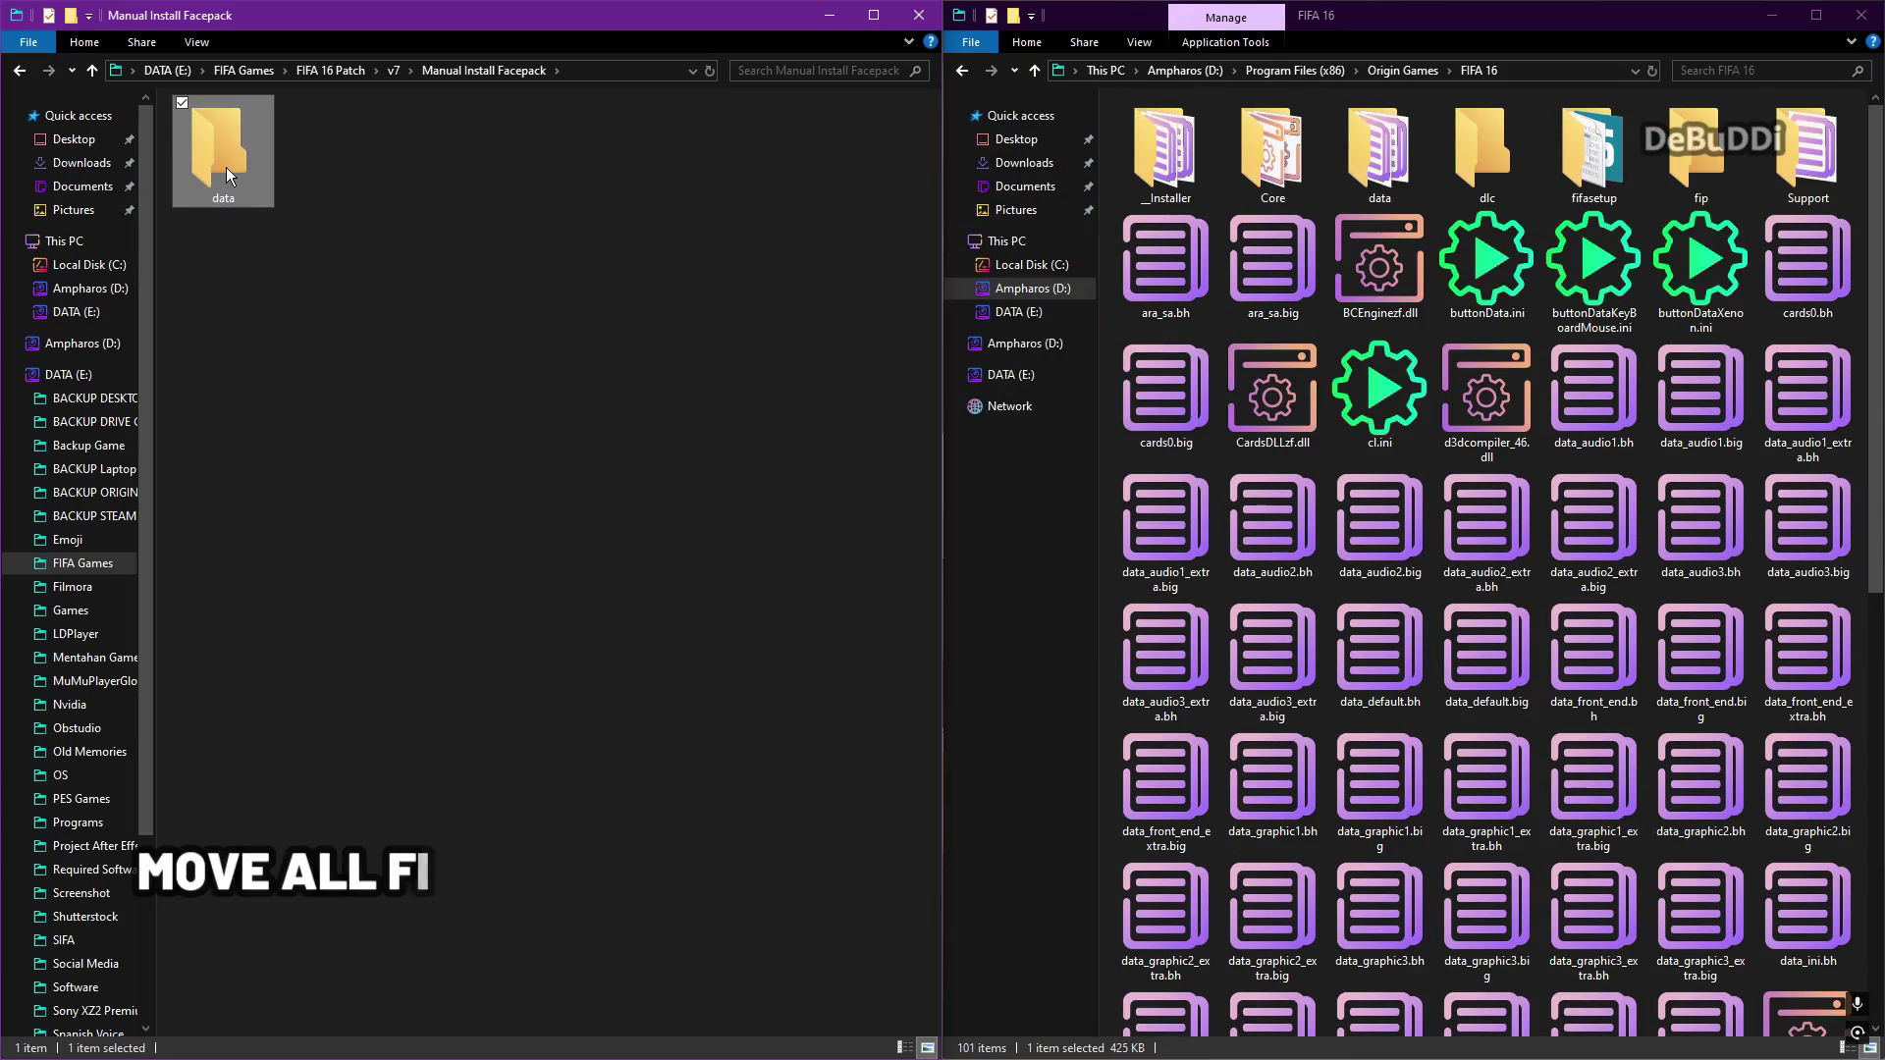
right_click(226, 167)
left_click(246, 178)
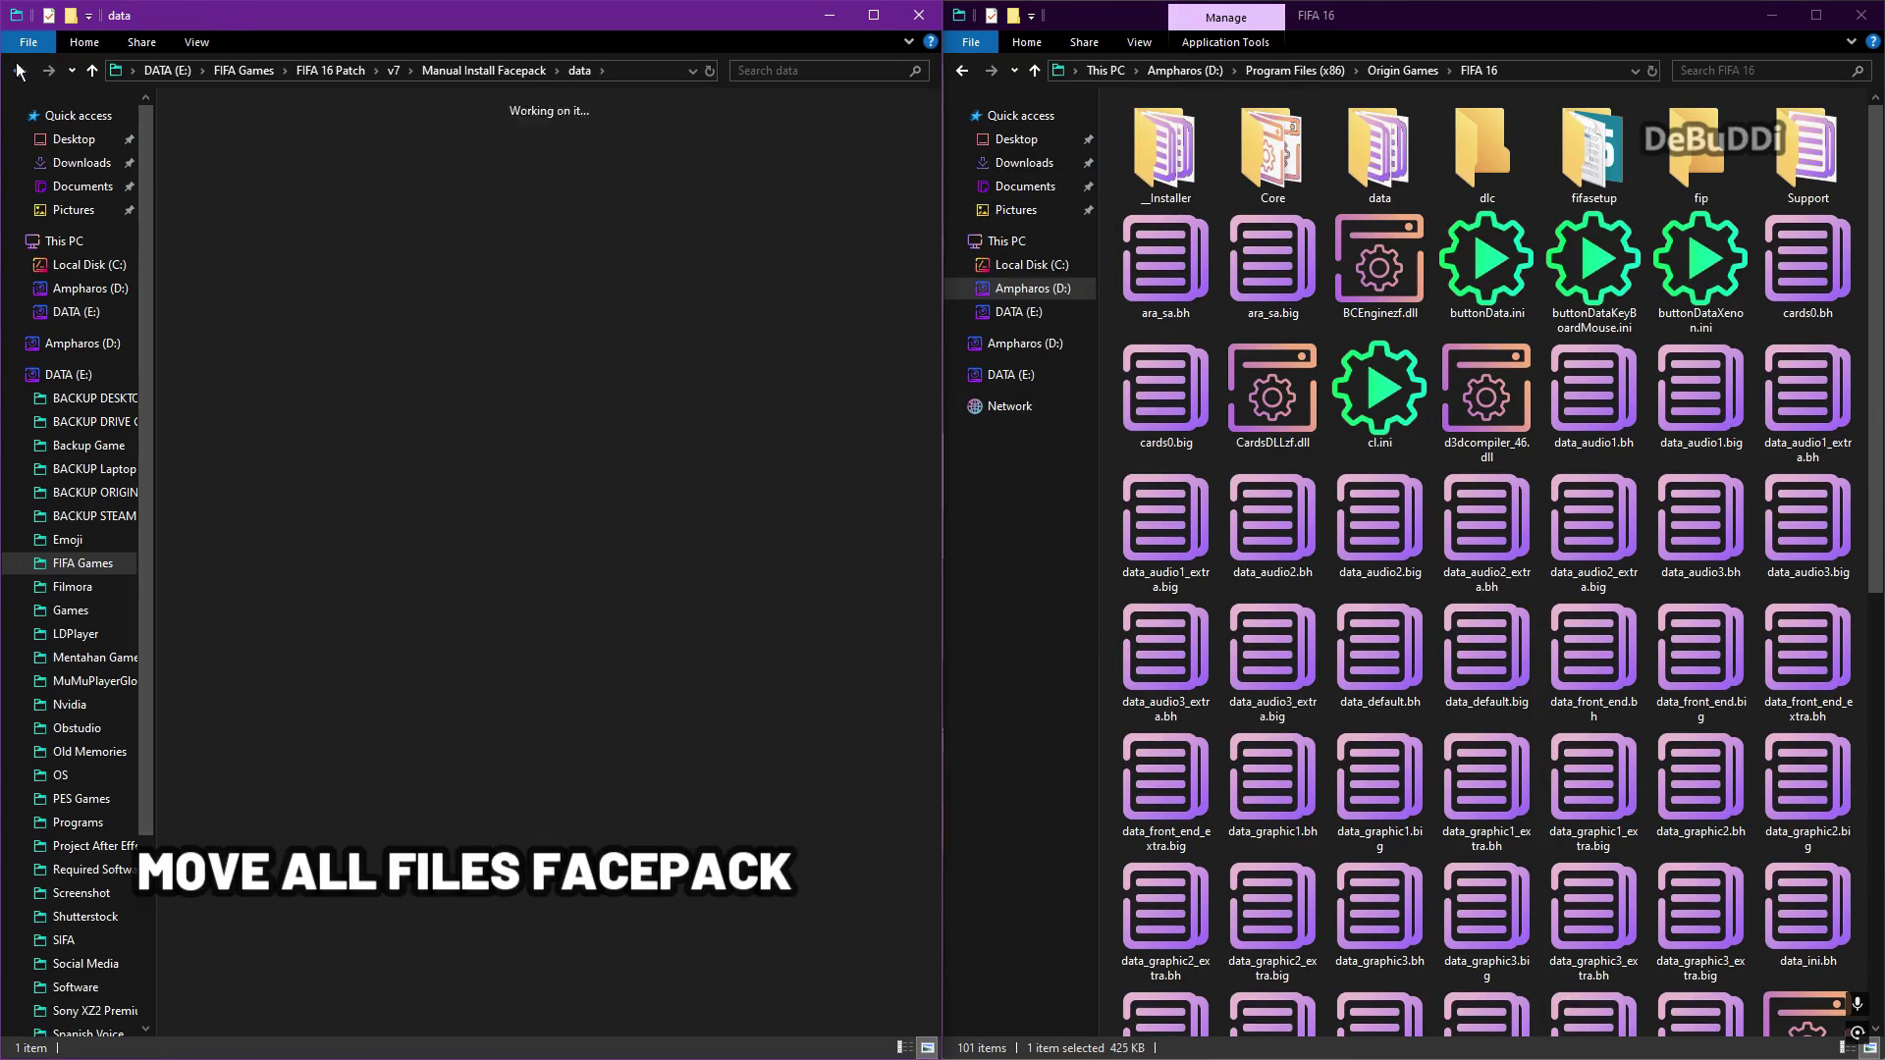
left_click(20, 71)
right_click(236, 163)
left_click(302, 410)
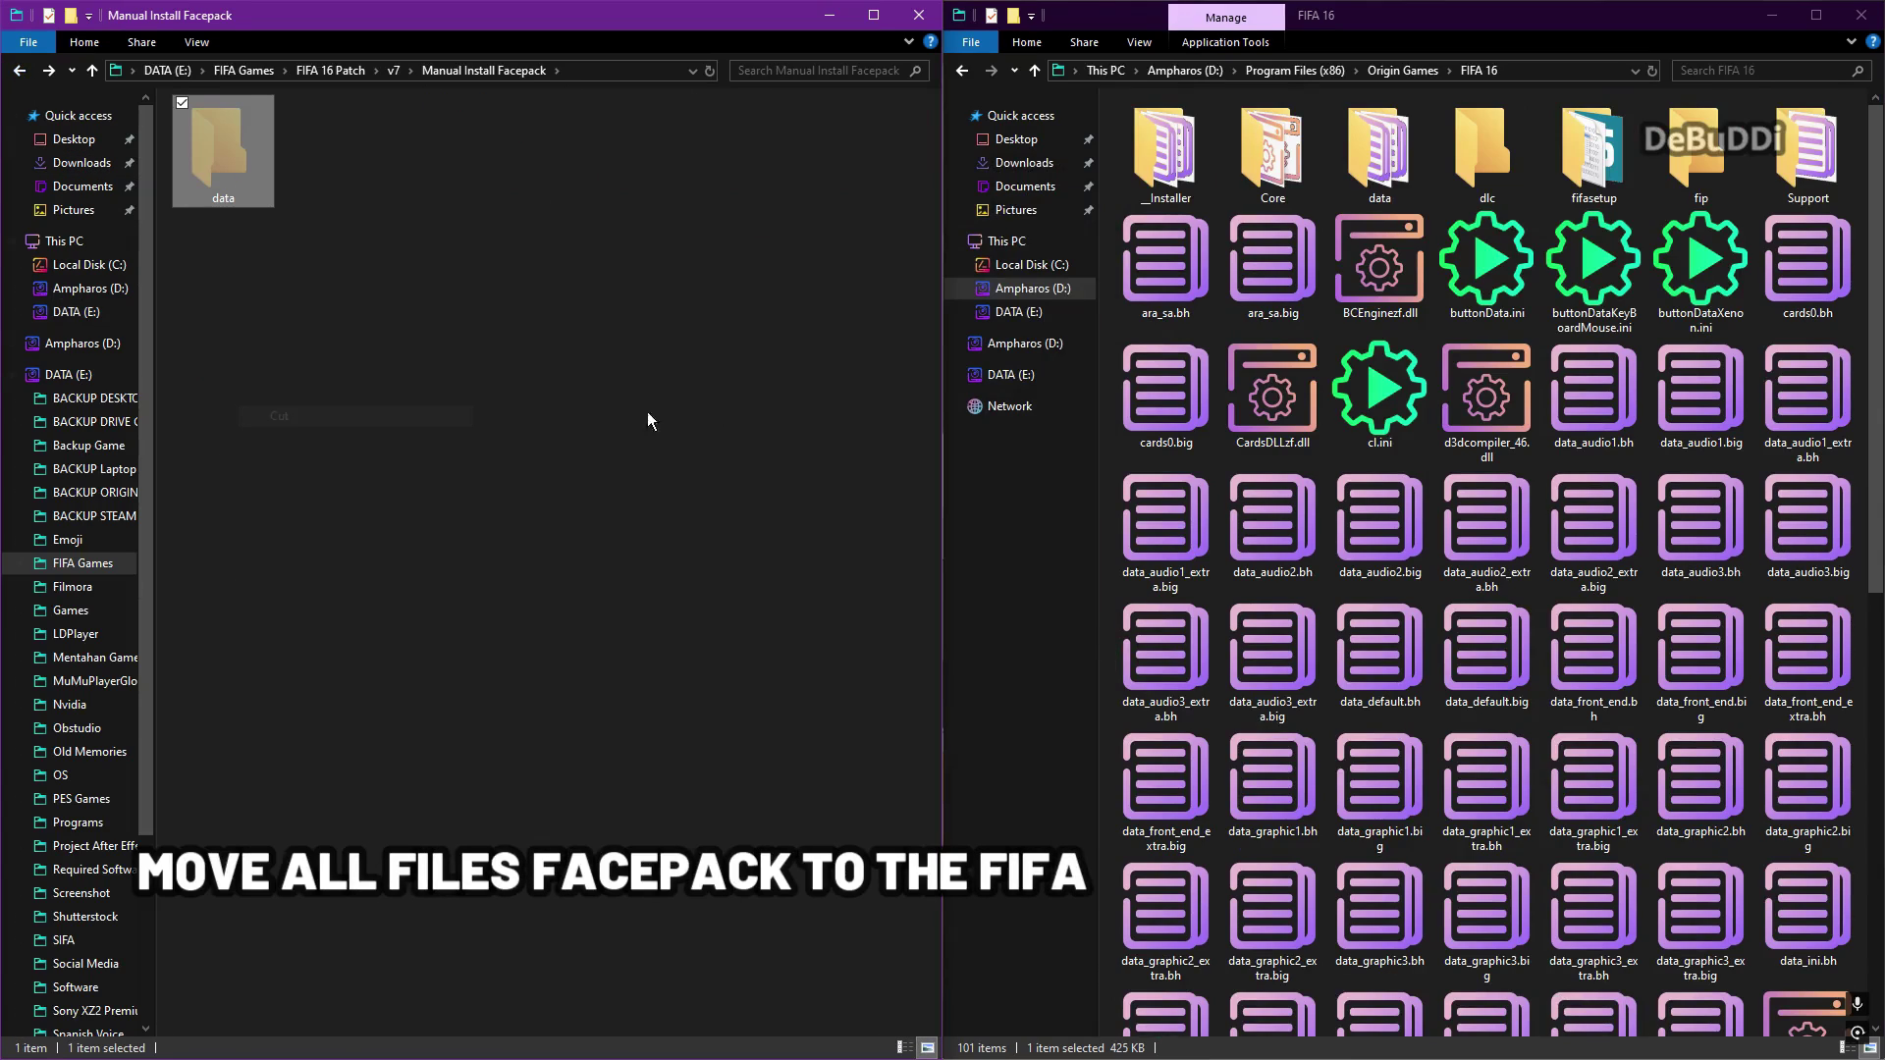
double_click(1380, 153)
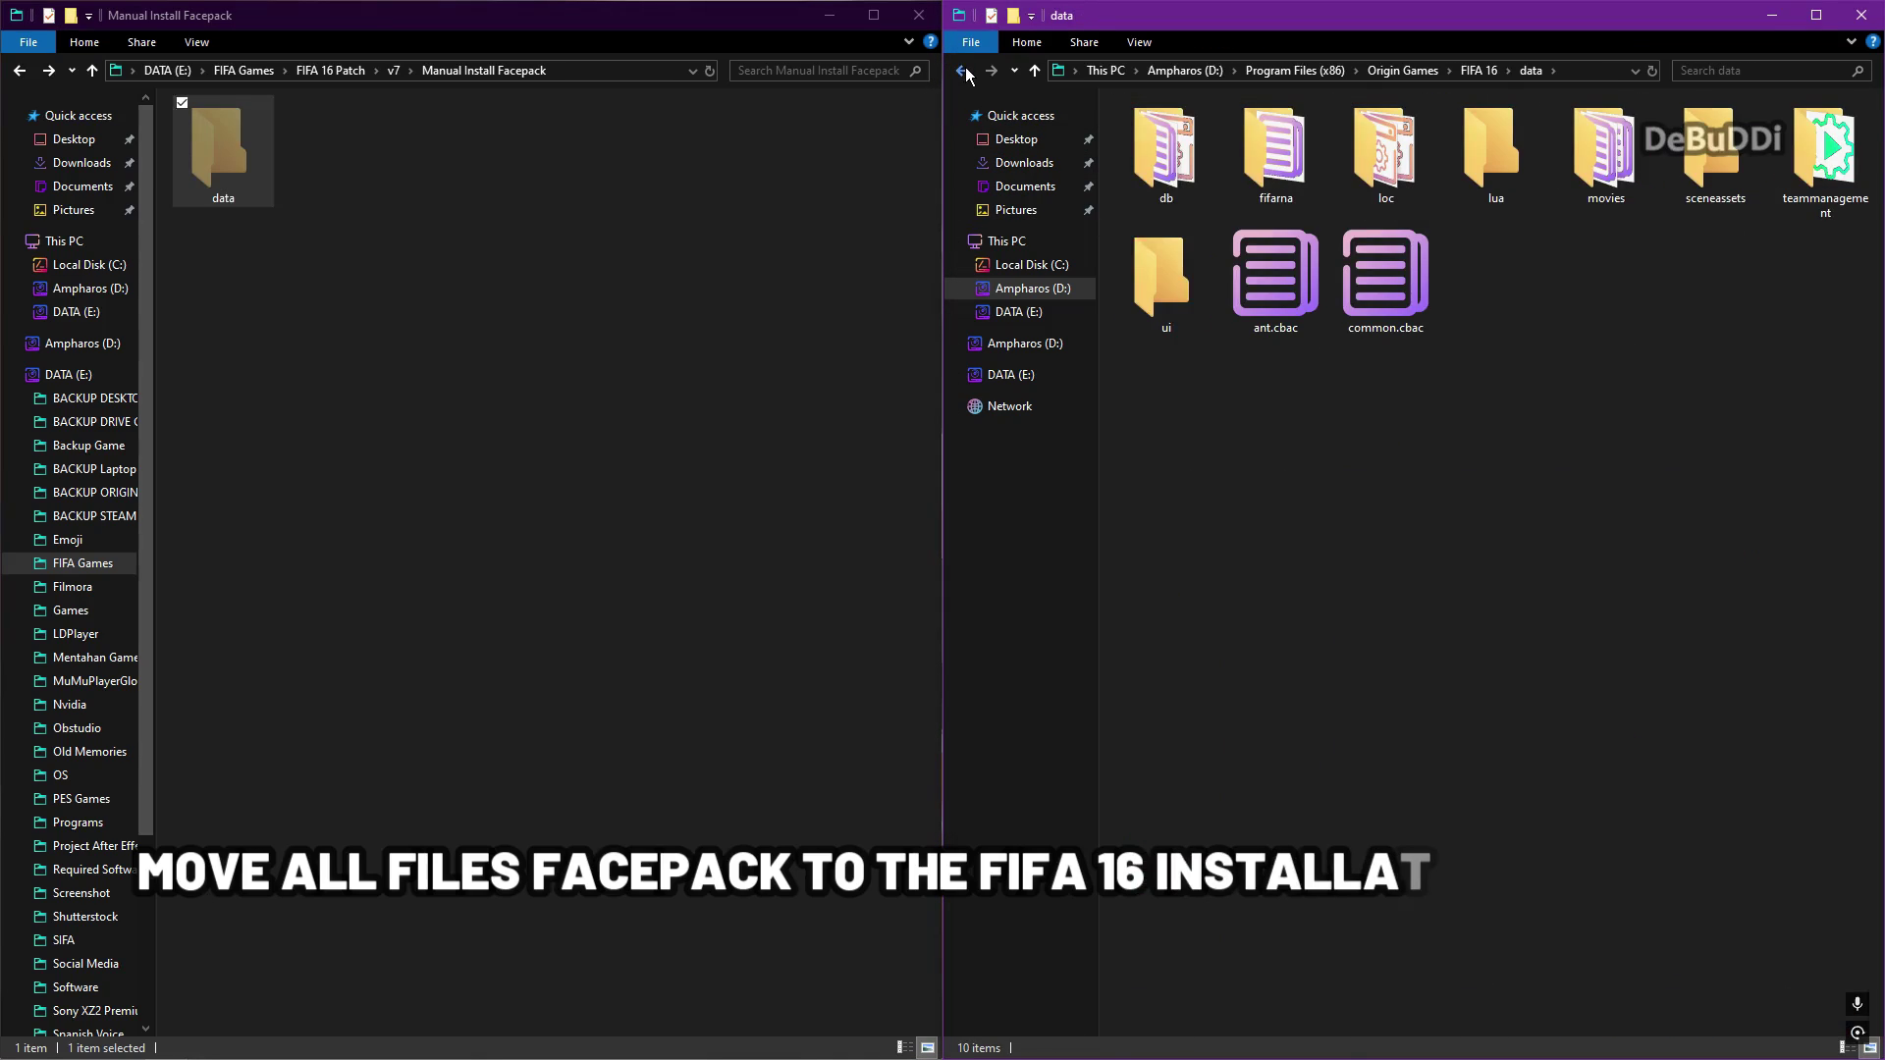
left_click(964, 72)
left_click(529, 261)
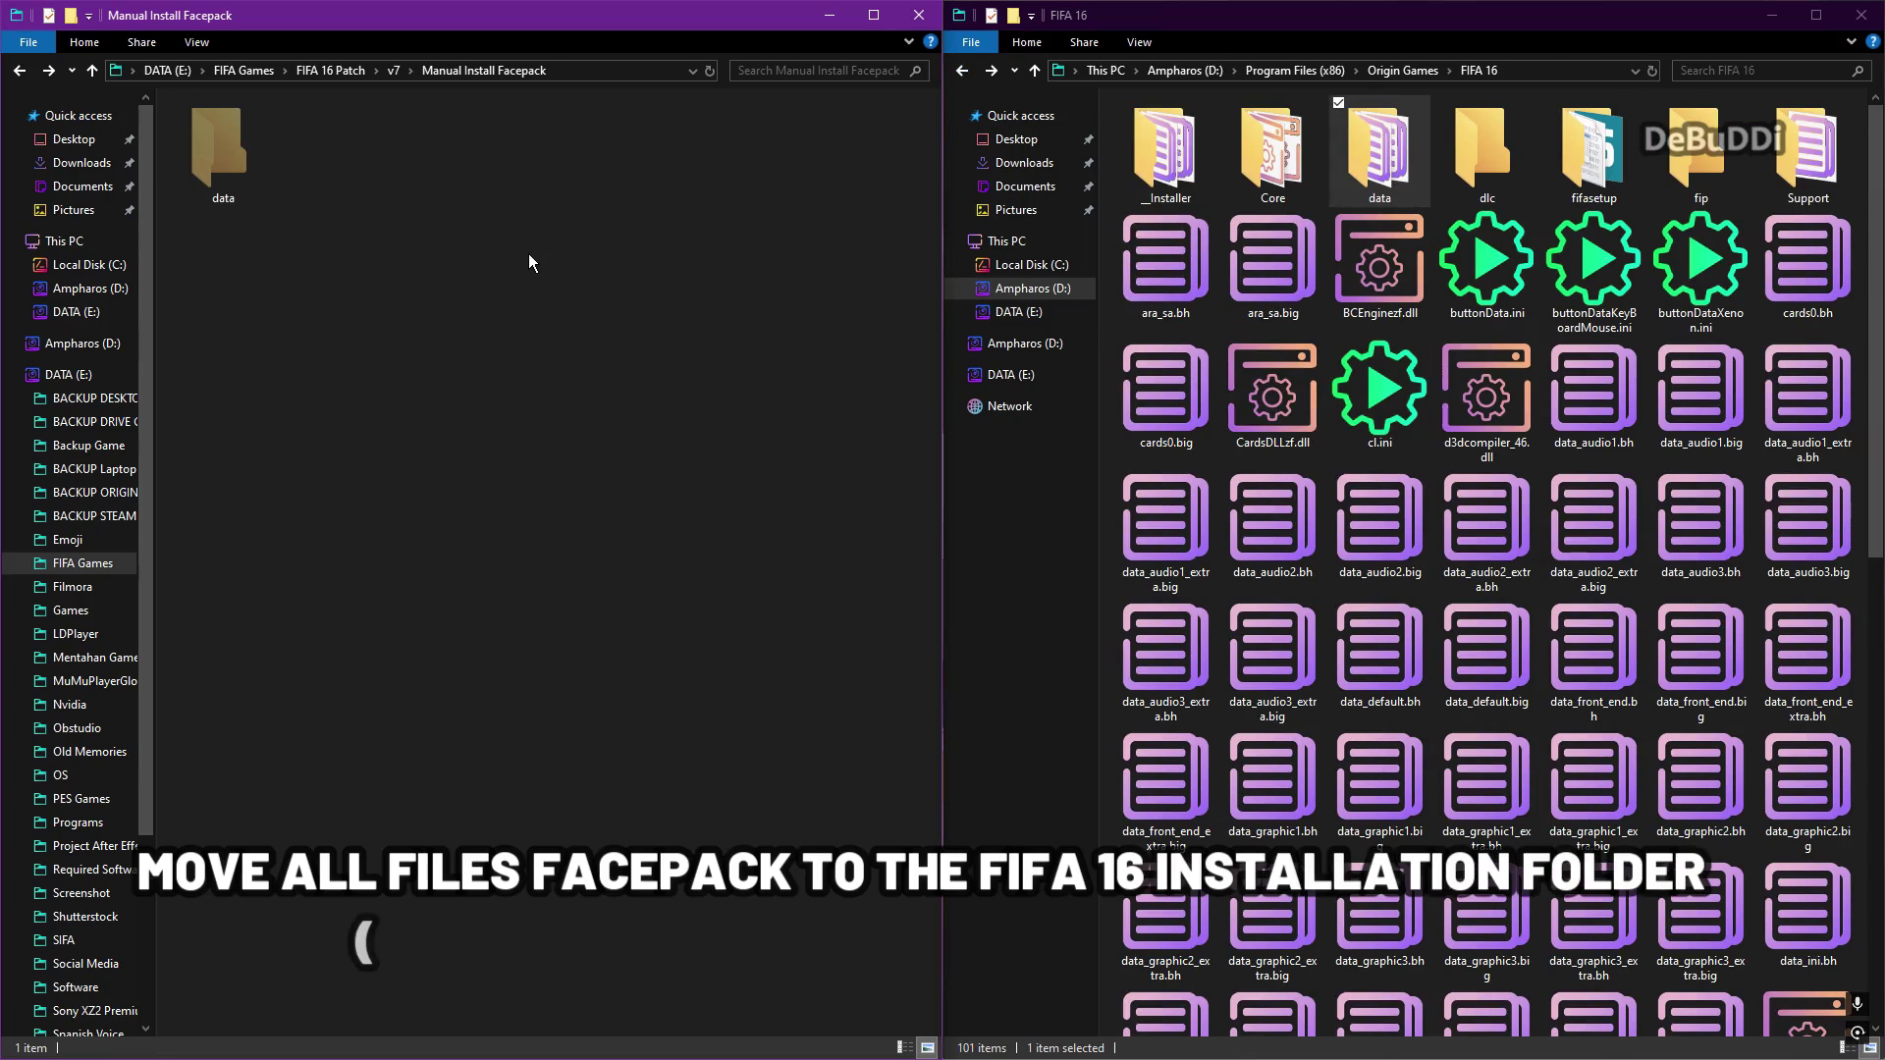
right_click(528, 253)
left_click(589, 334)
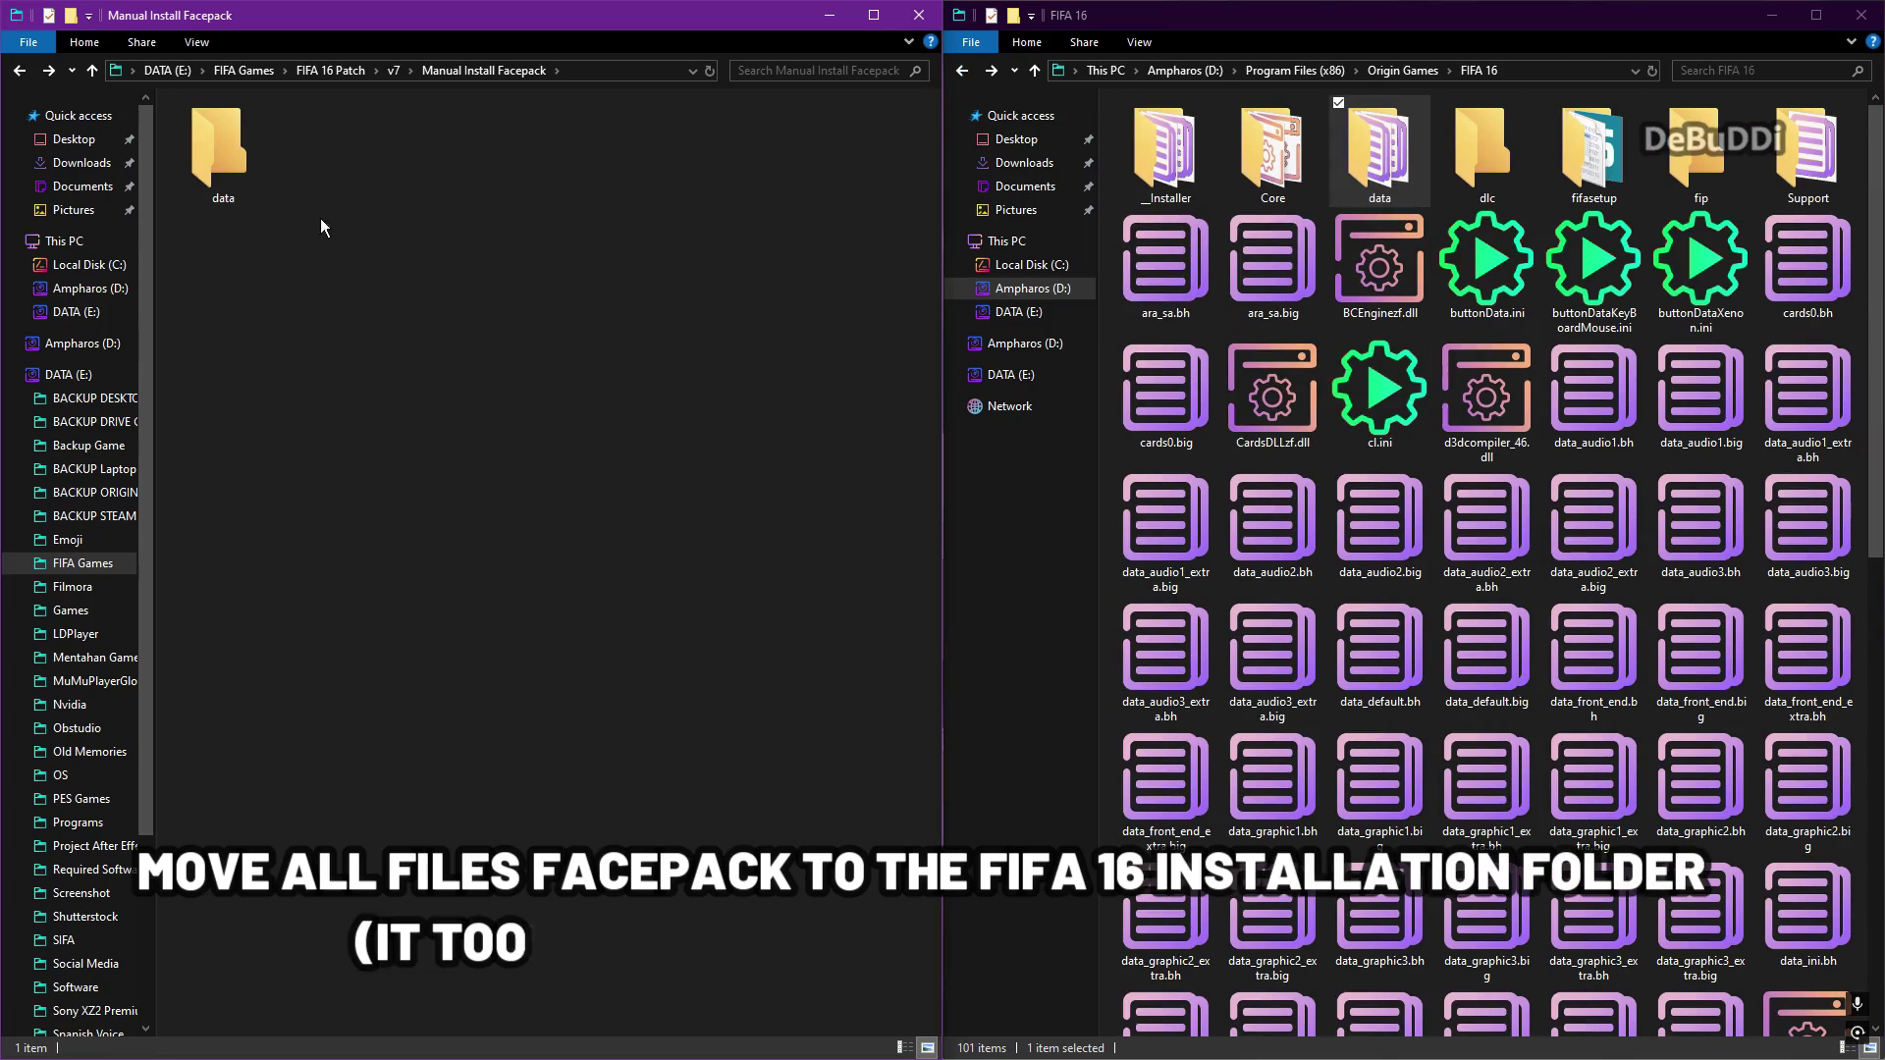
Move the data folder from Manual Install Facepack into the FIFA 16 installation folder and refresh the source folder.
right_click(220, 150)
left_click(277, 403)
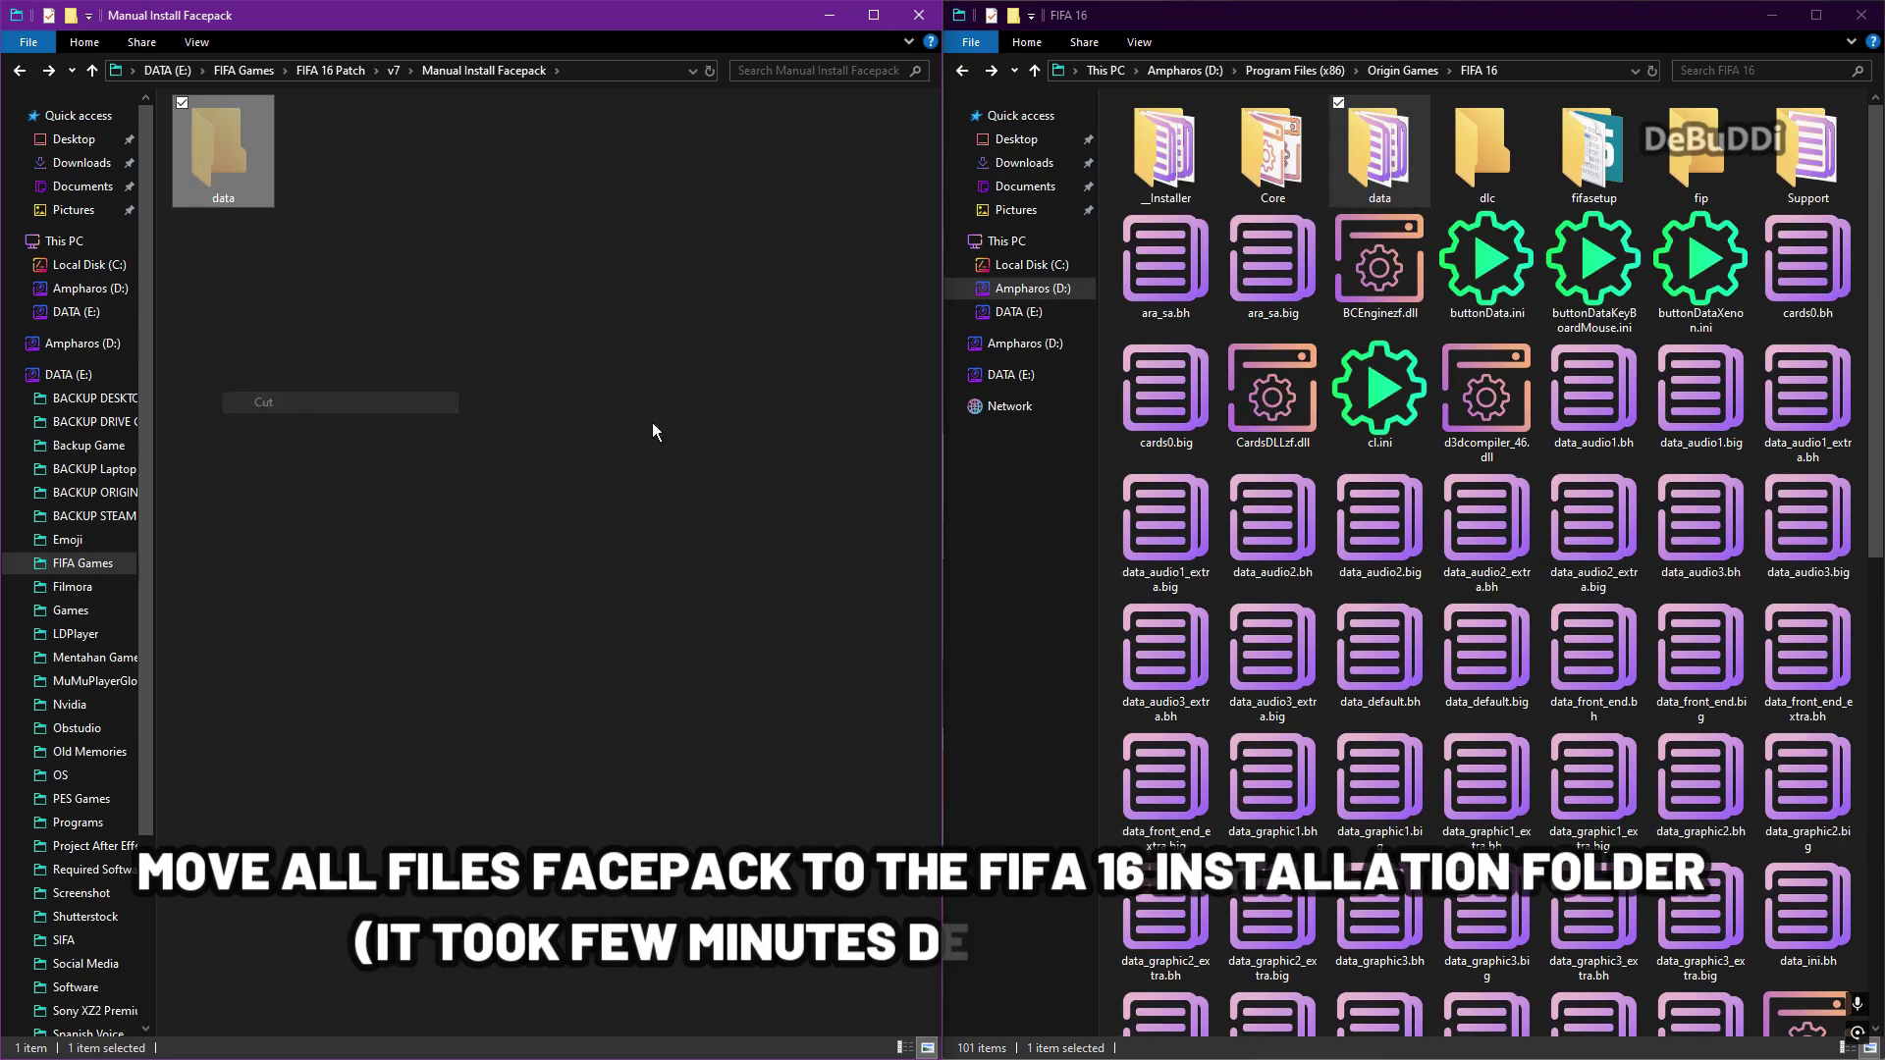
right_click(1201, 327)
left_click(1238, 453)
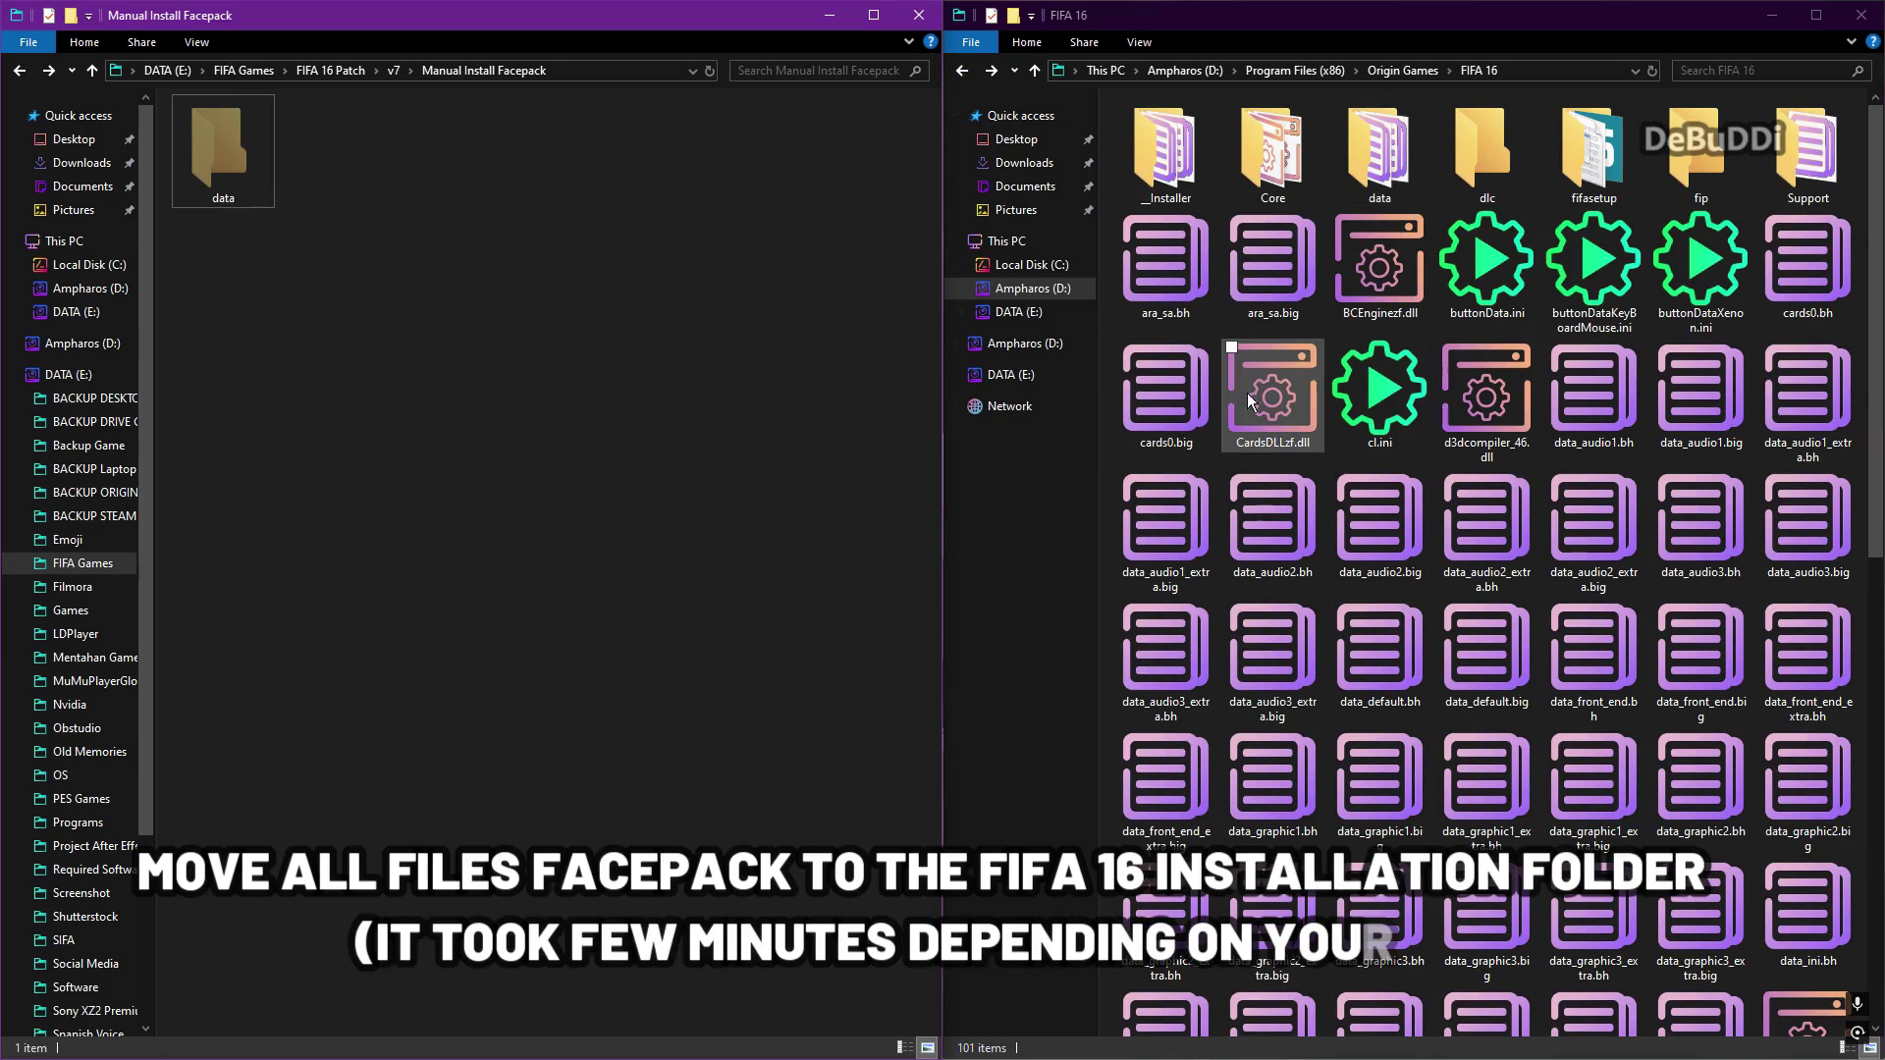
right_click(1213, 322)
left_click(1261, 457)
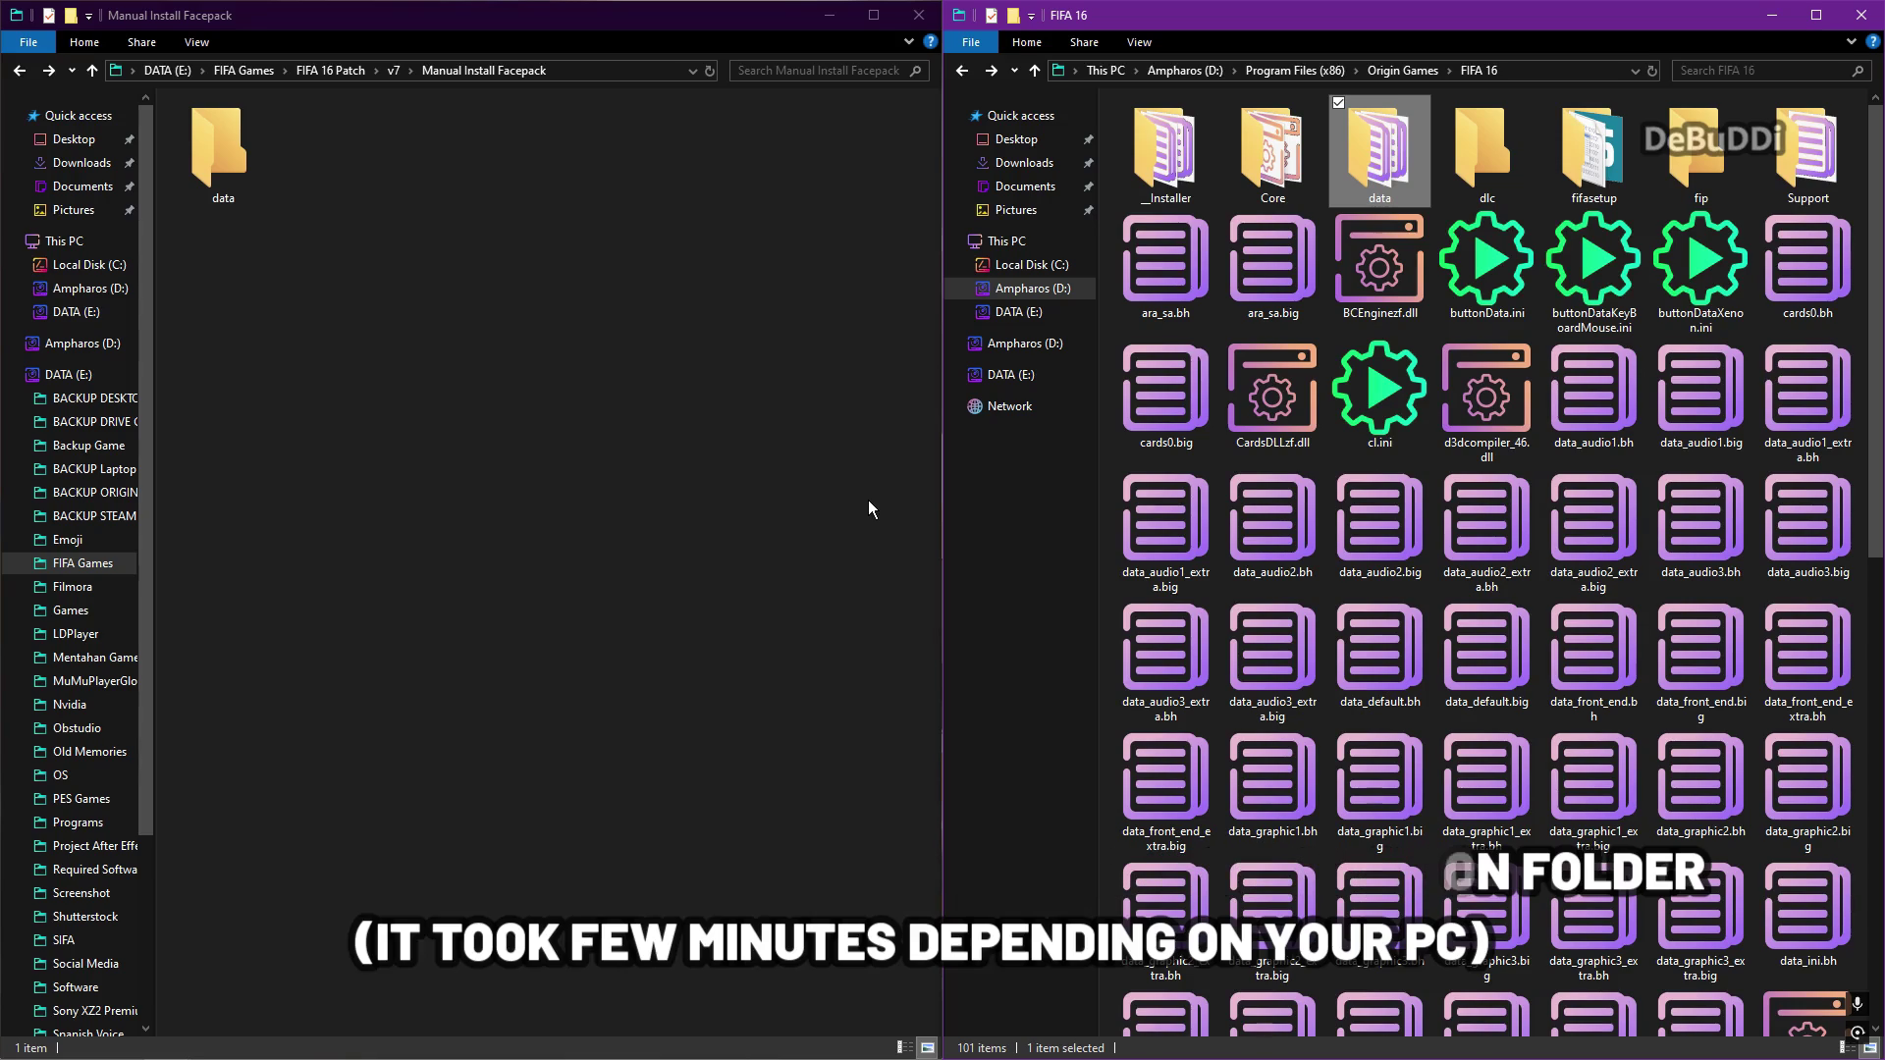
left_click(734, 476)
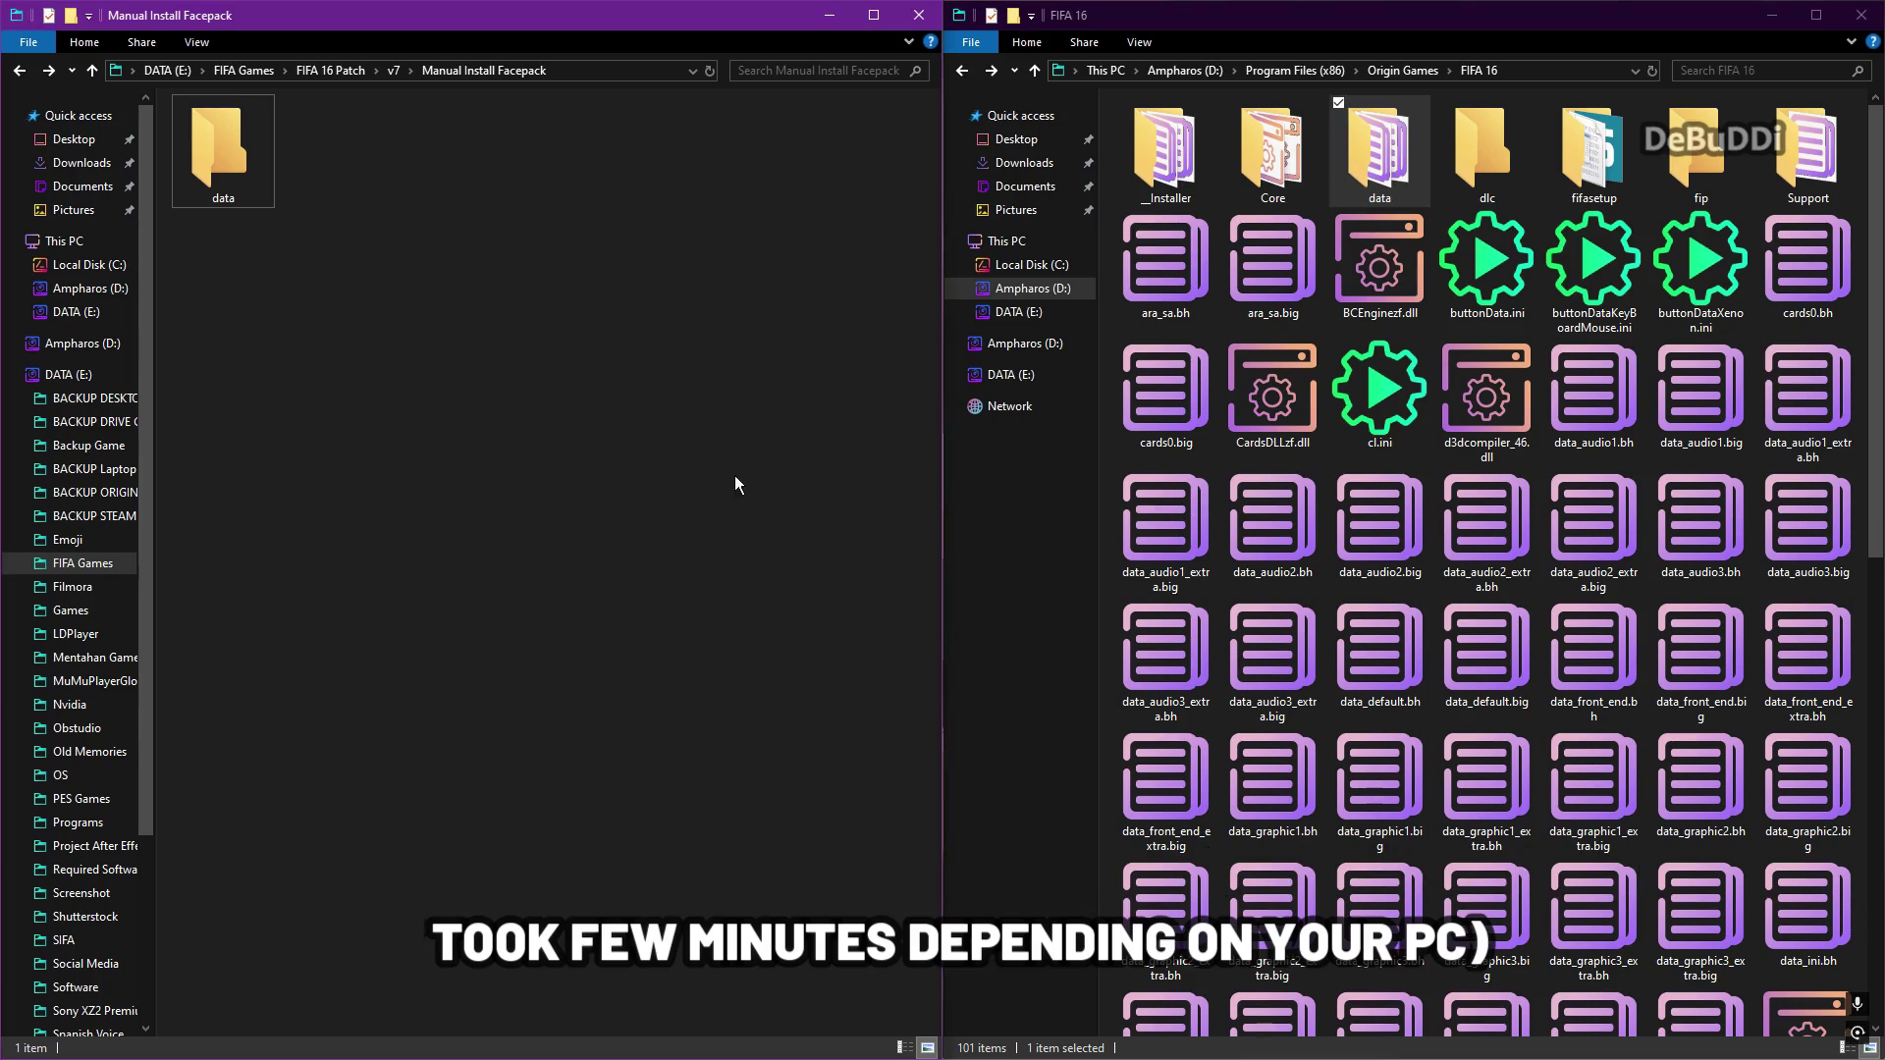
right_click(521, 339)
left_click(576, 420)
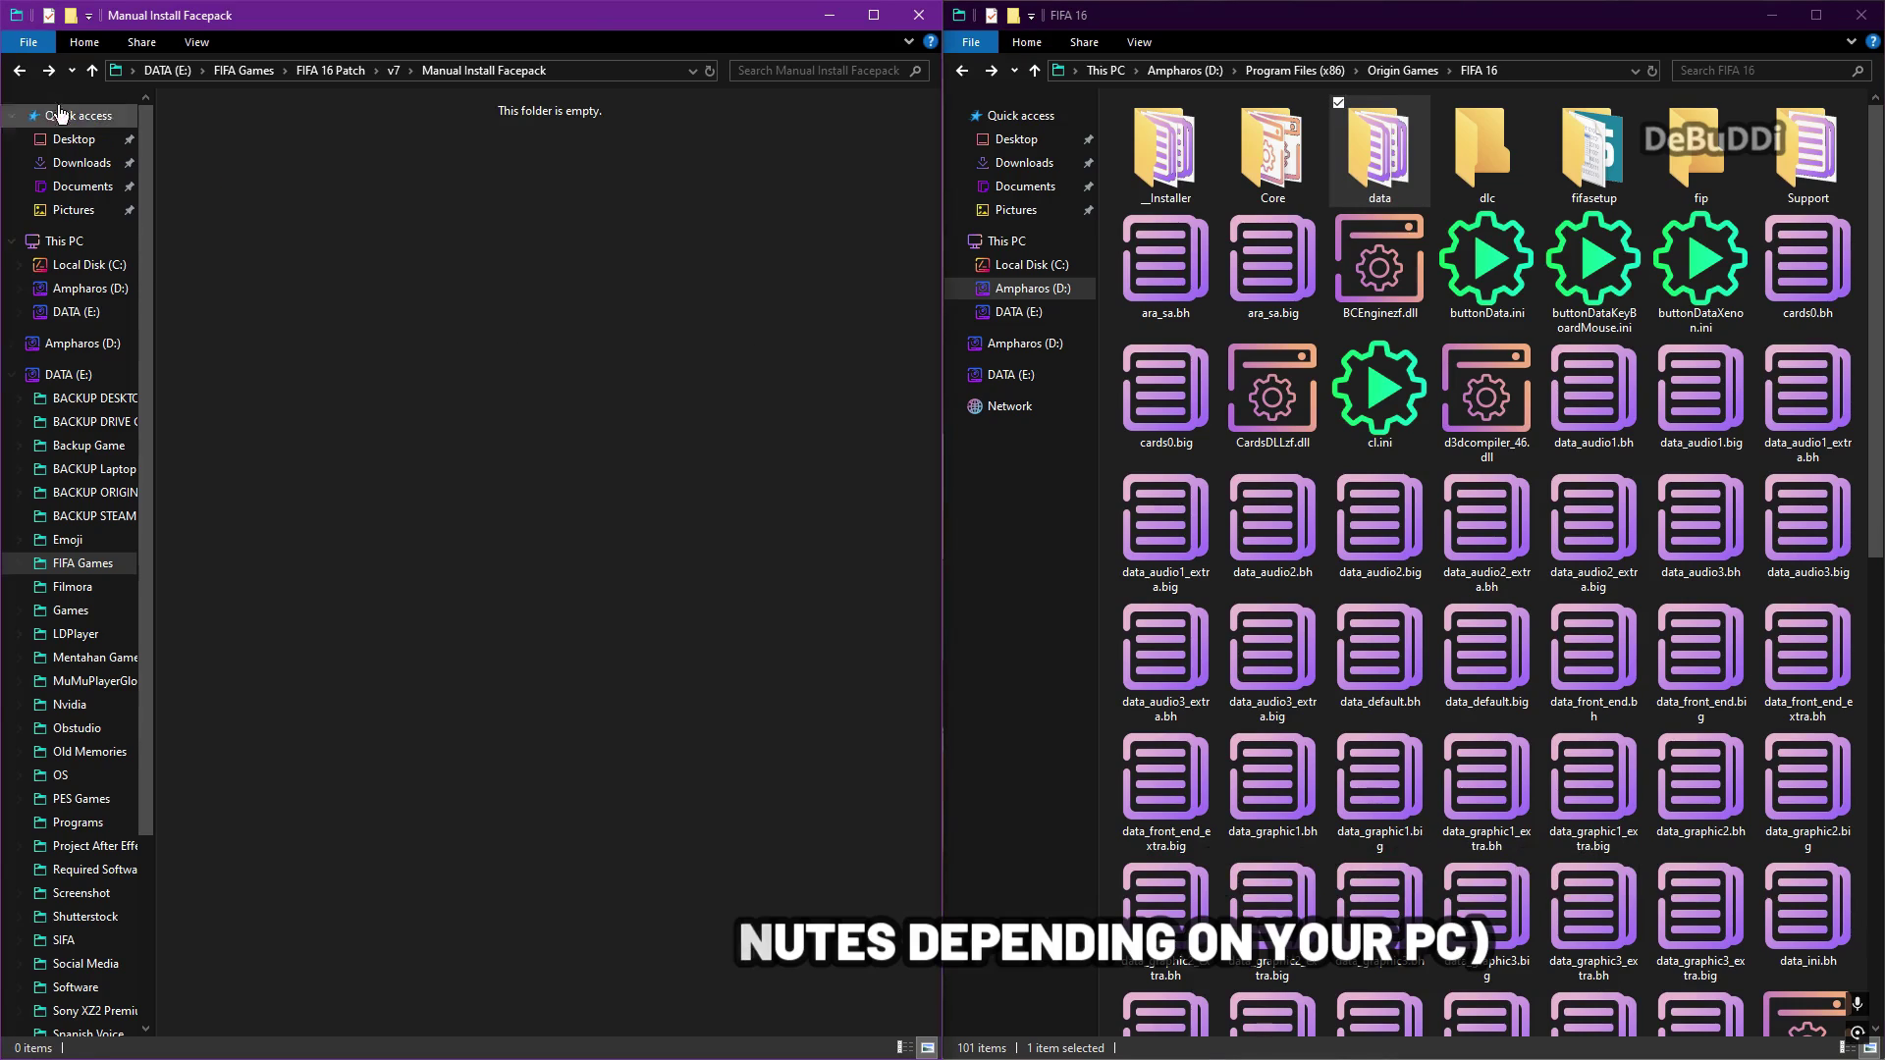
Close both the Manual Install Facepack and FIFA 16 folder windows.
left_click(918, 15)
left_click(1816, 24)
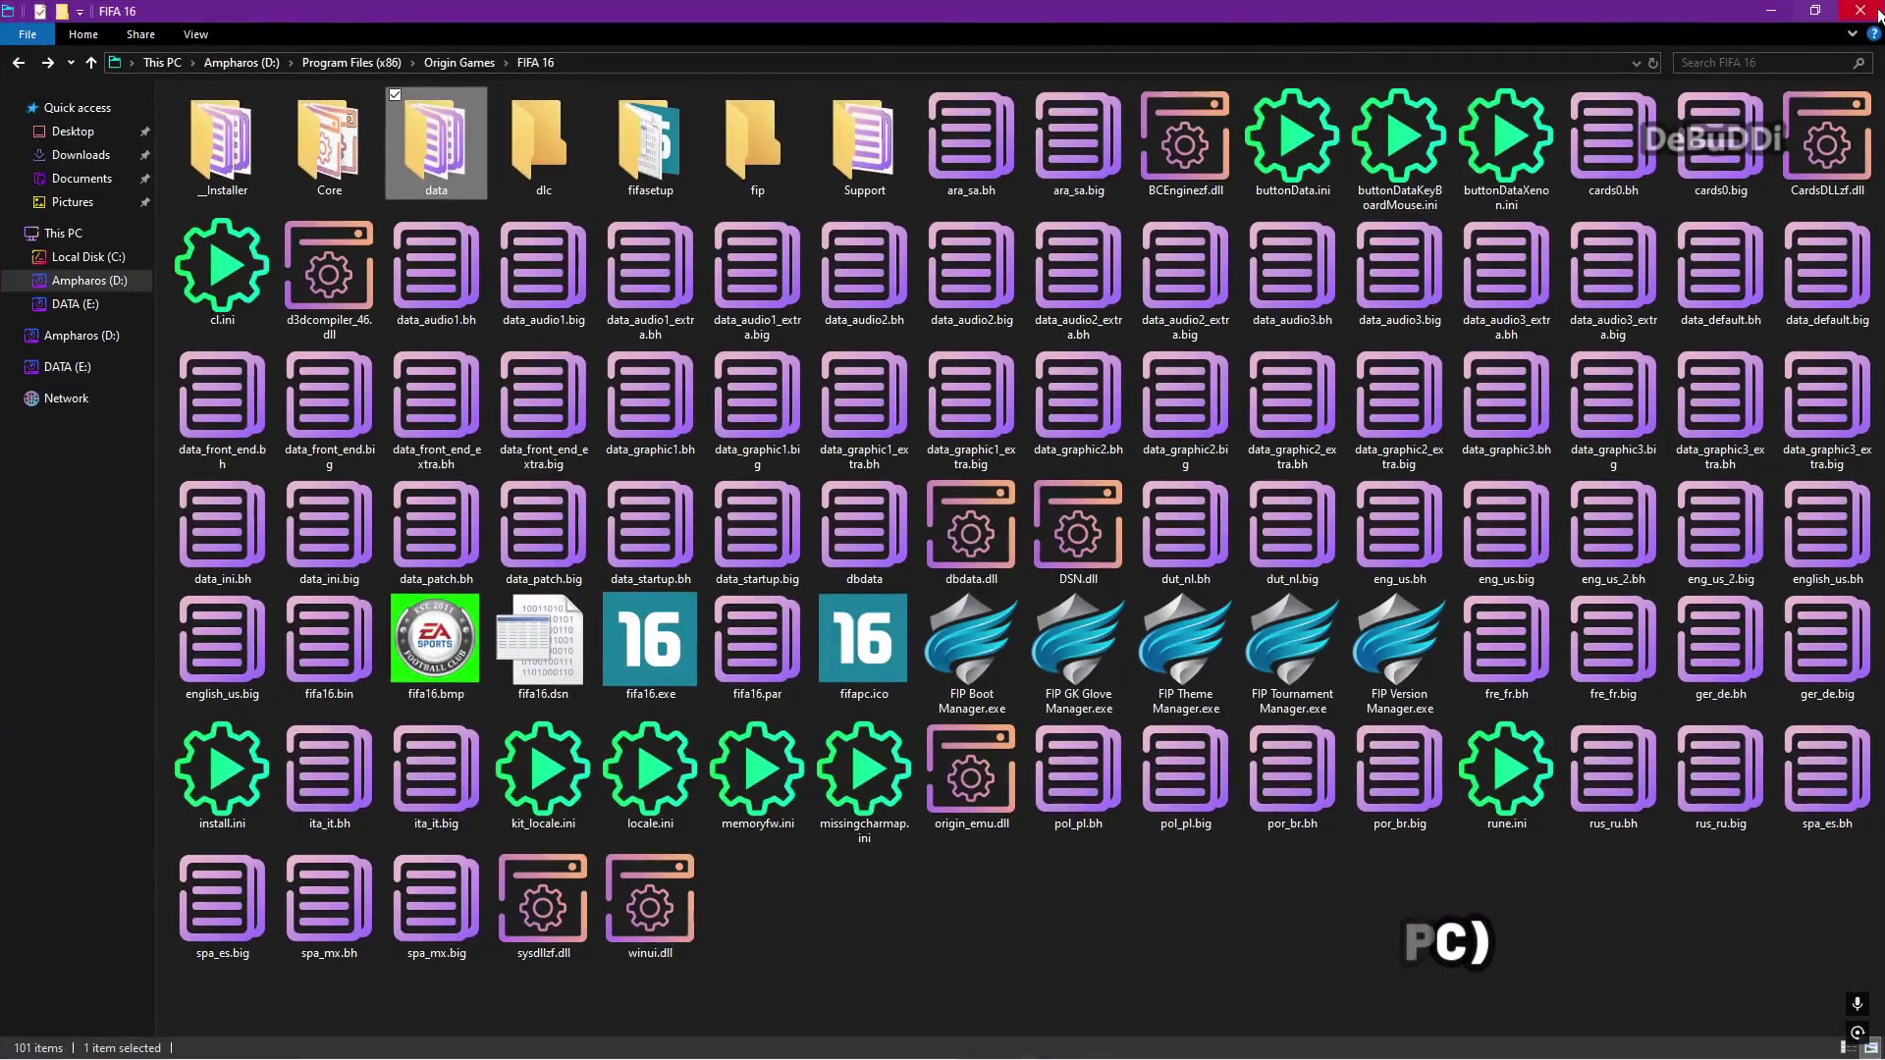
left_click(1862, 12)
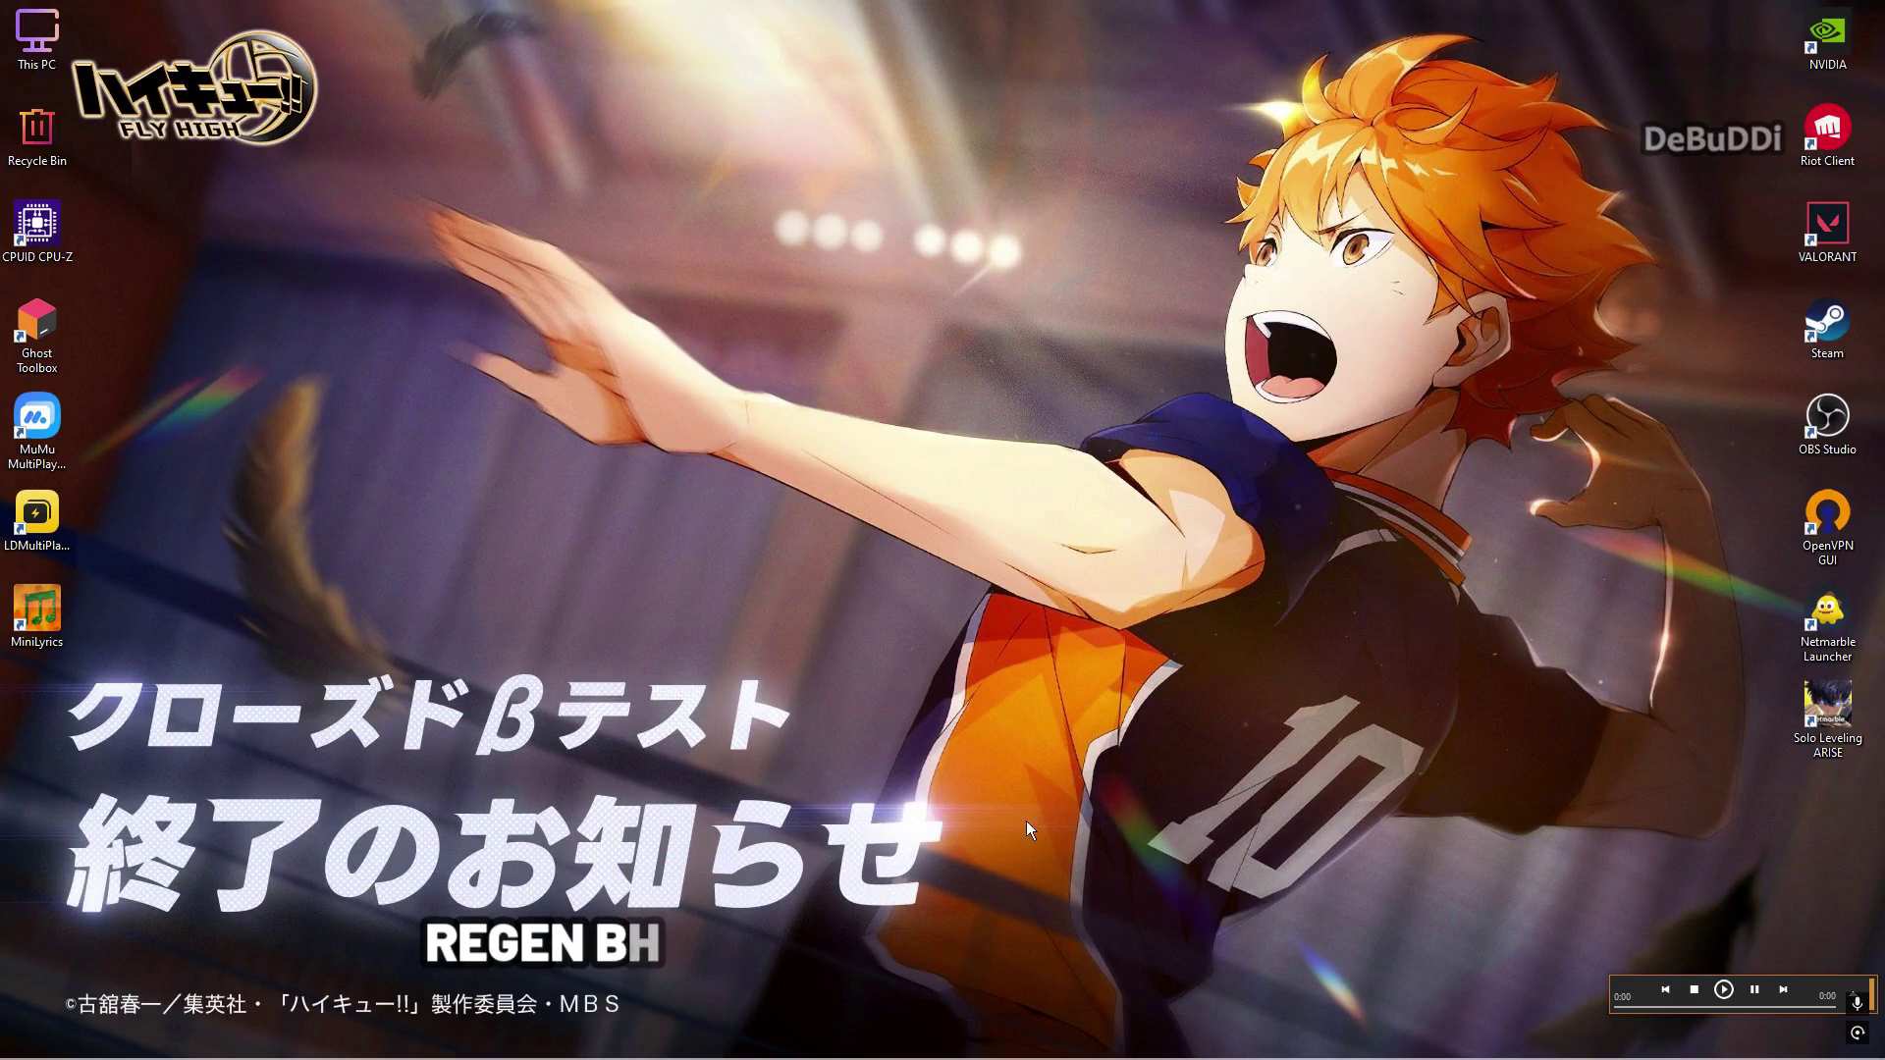
Switch to Creation Master 16 and open with Select All, choosing Program Files (x86)\Origin Games\FIFA 16 as the root folder of FIFA.
left_click(726, 1041)
left_click_drag(665, 96, 740, 25)
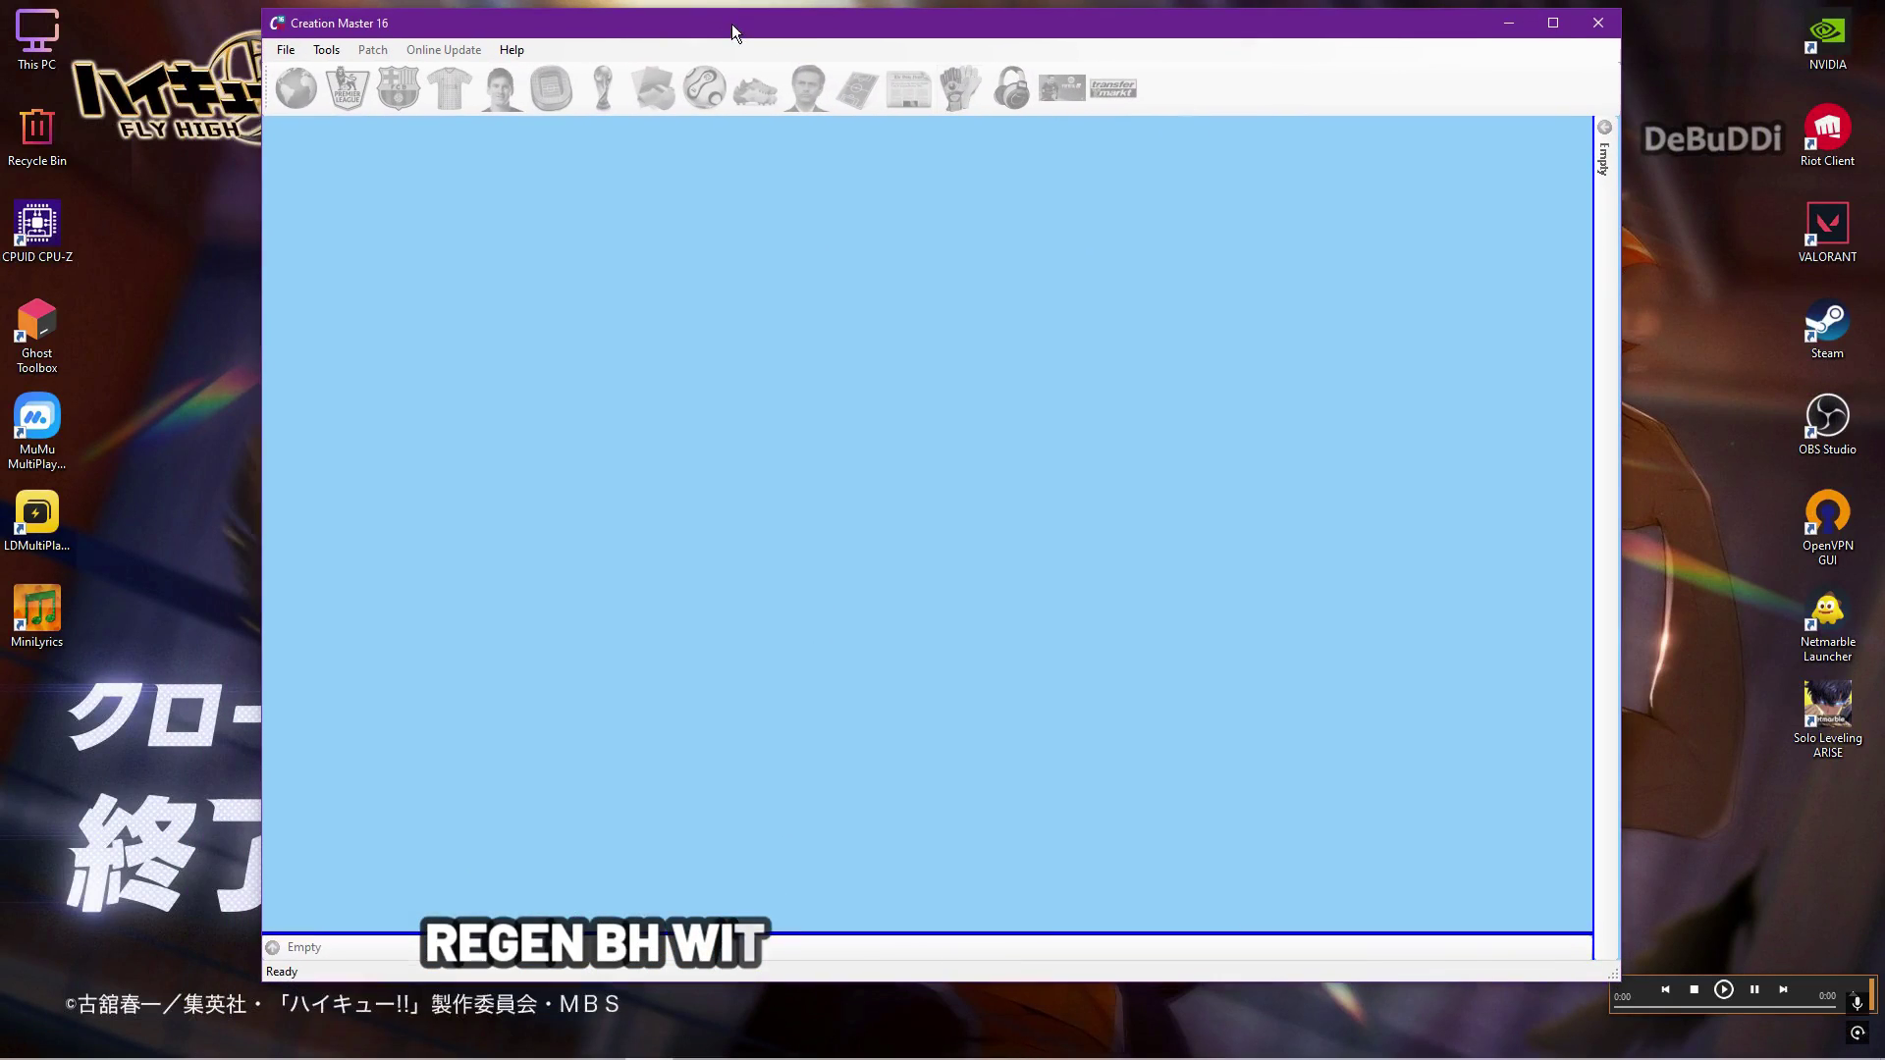
left_click(286, 49)
left_click(334, 115)
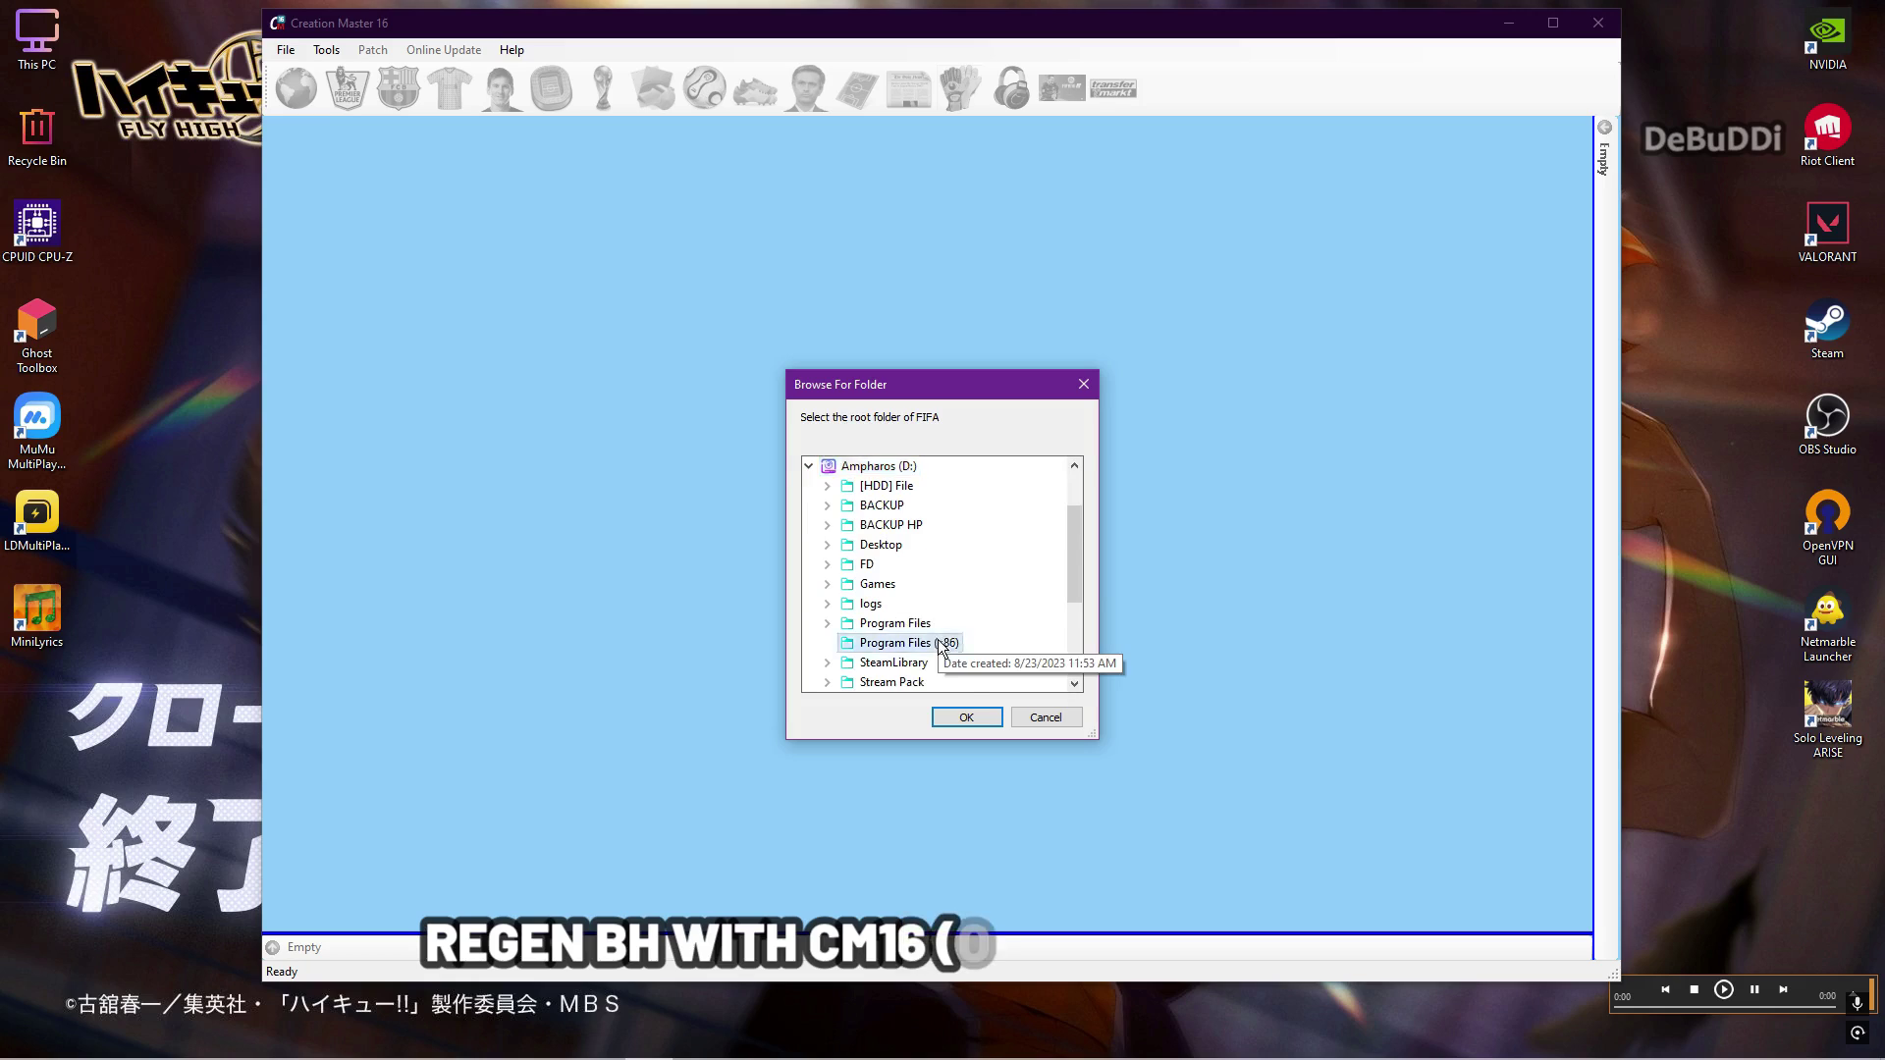
double_click(927, 643)
scroll(940, 640, "down", 1)
double_click(918, 623)
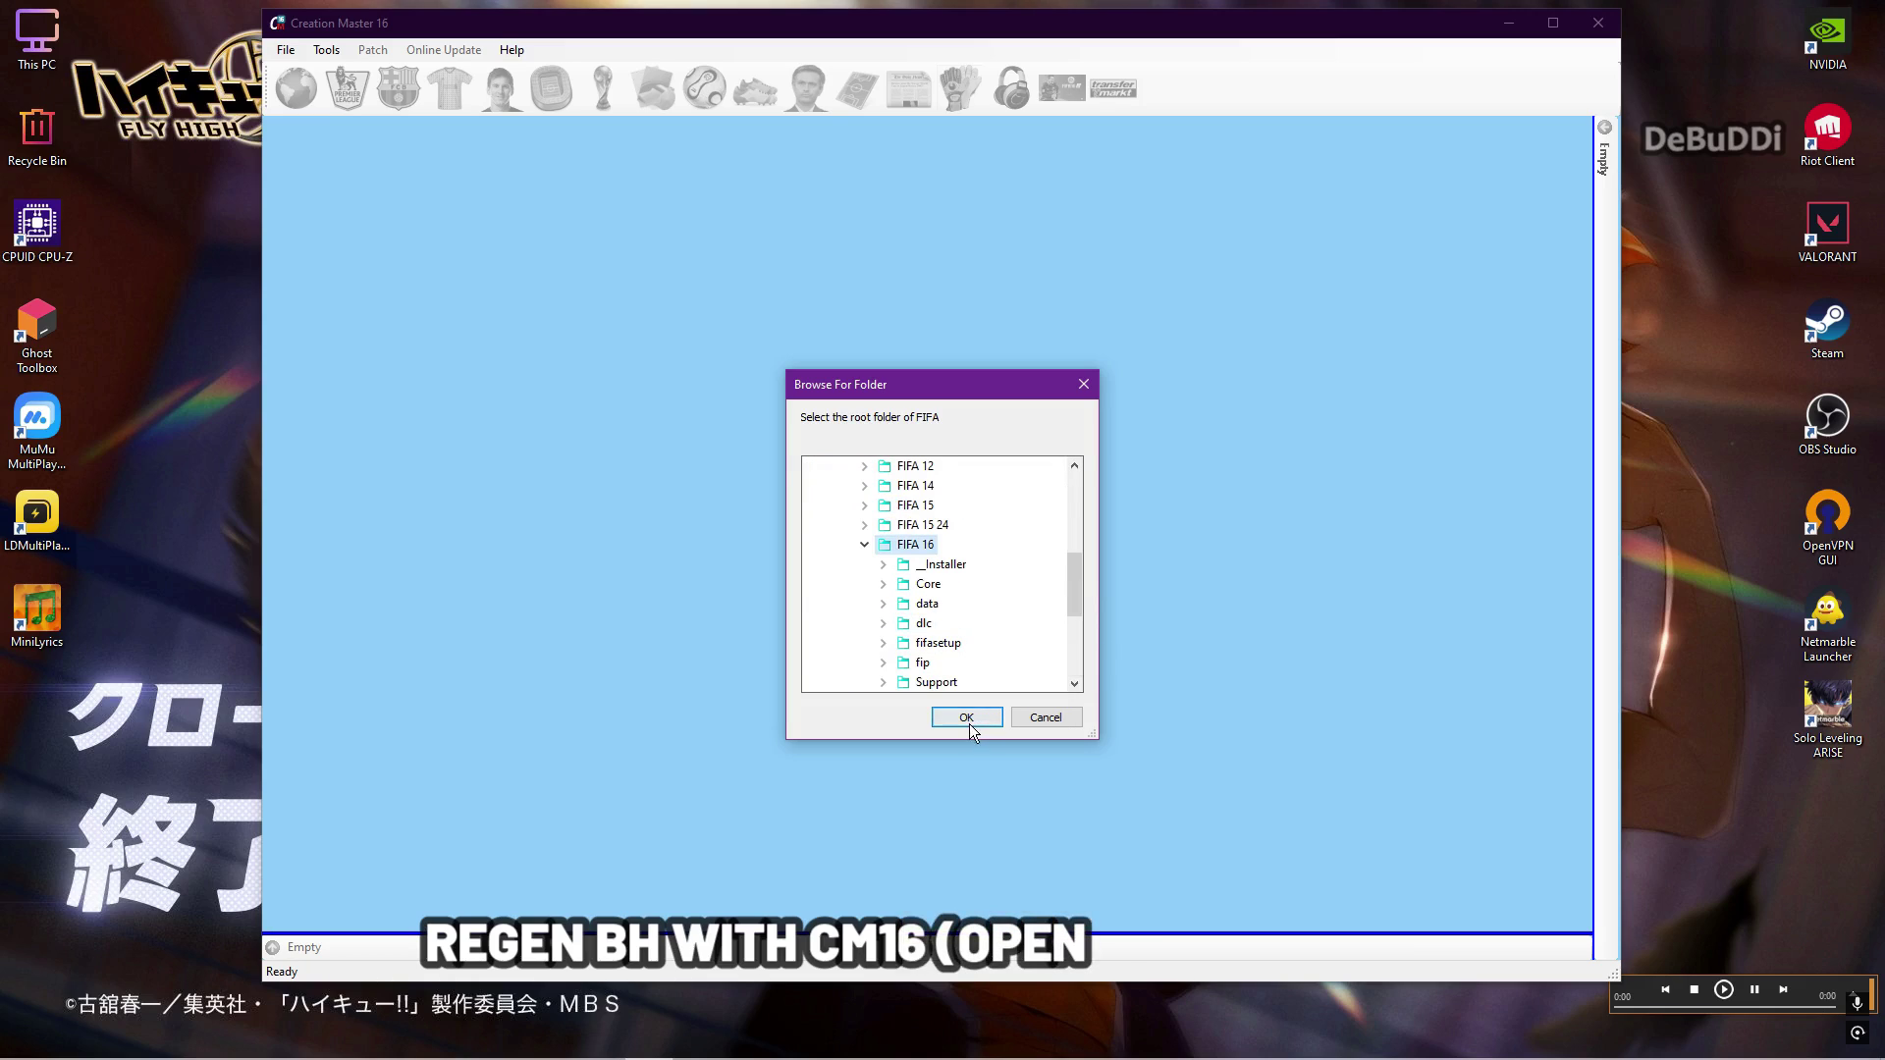
left_click(966, 718)
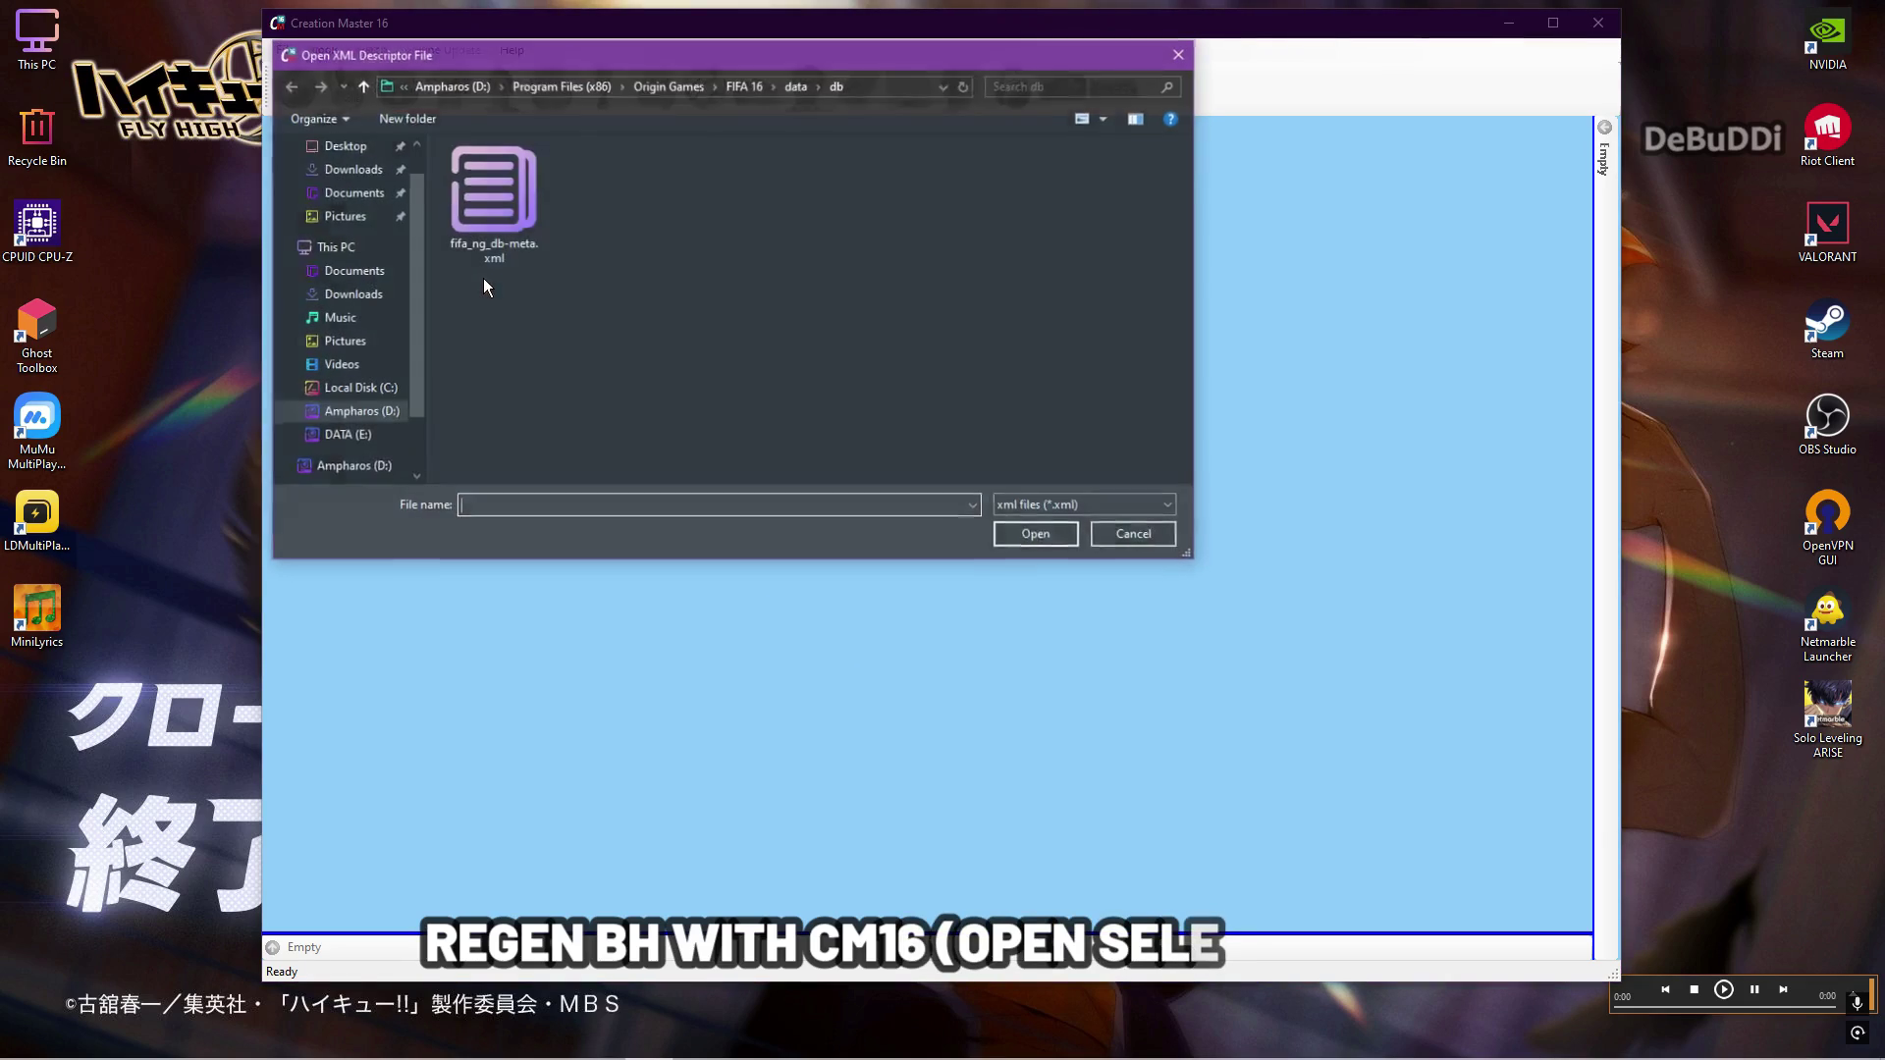
Load fifa_ng_db-meta.xml as the XML descriptor, fifa_ng_db.db as the database and eng_us.db as the language database.
left_click(491, 224)
double_click(490, 223)
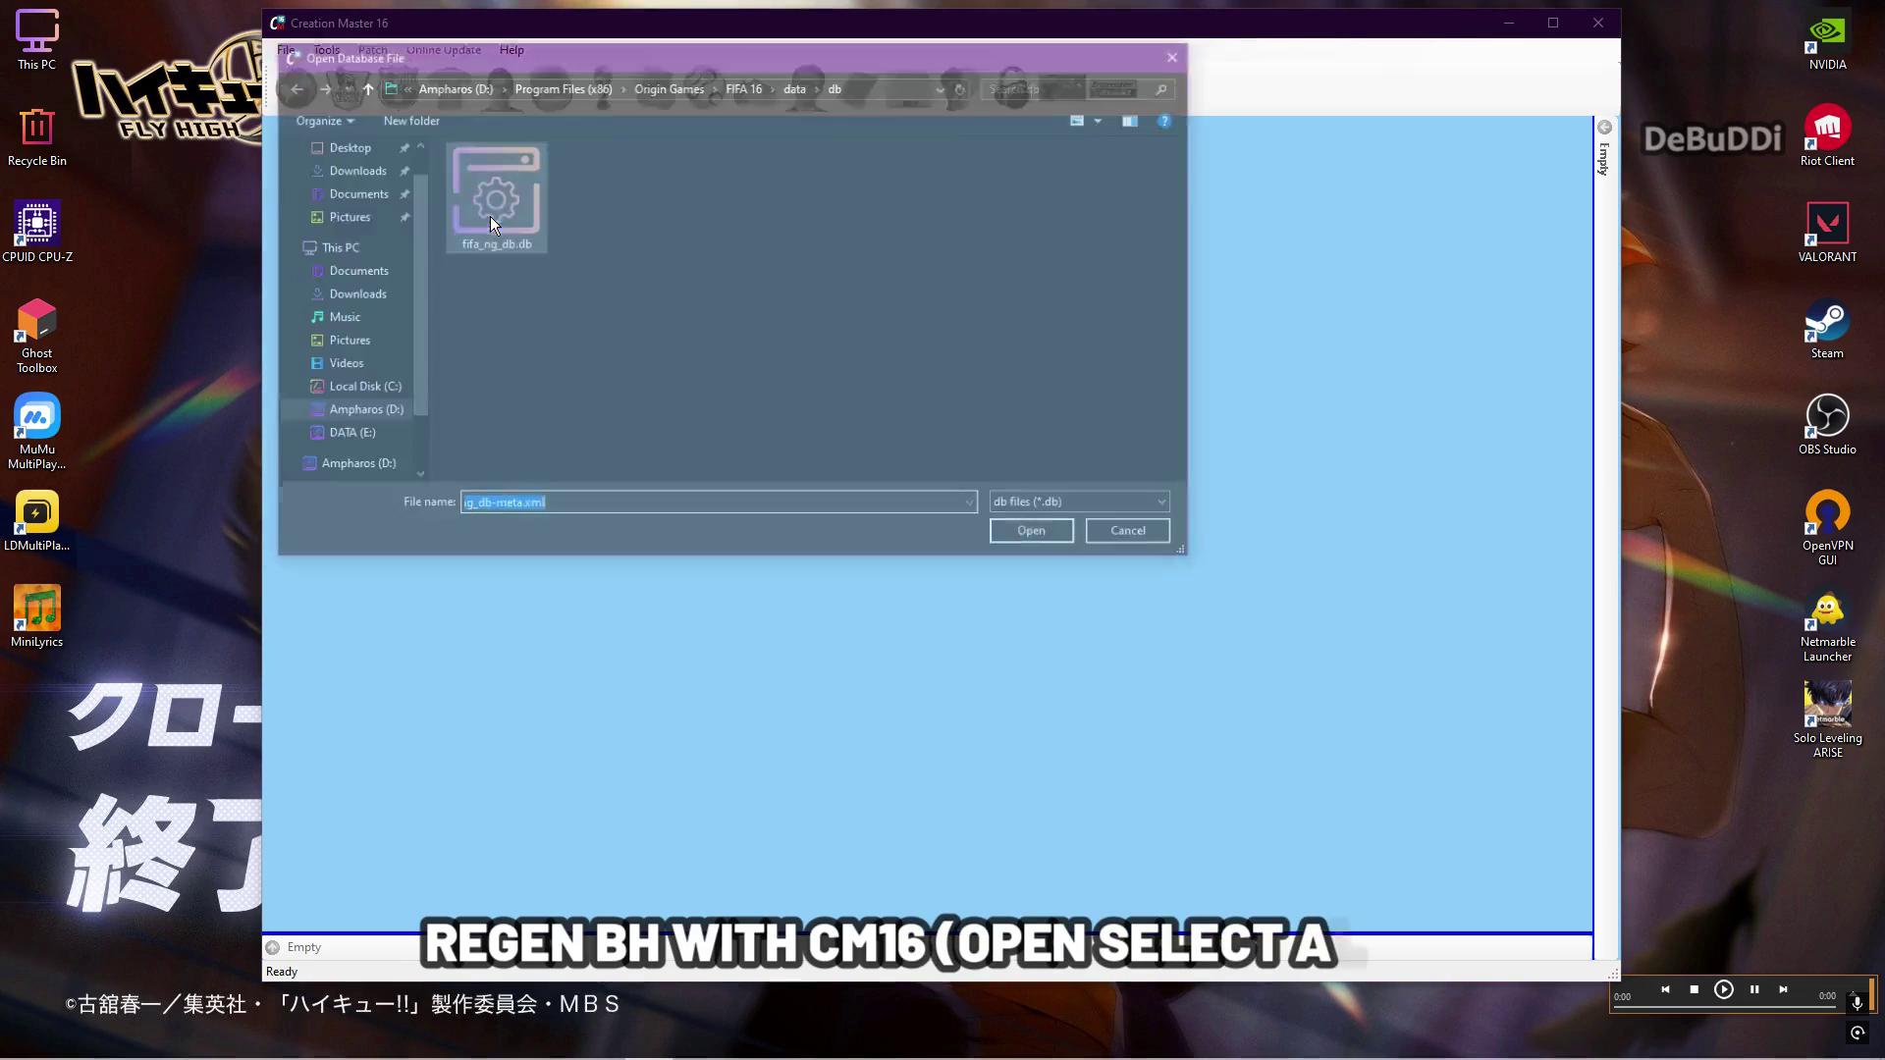
double_click(499, 194)
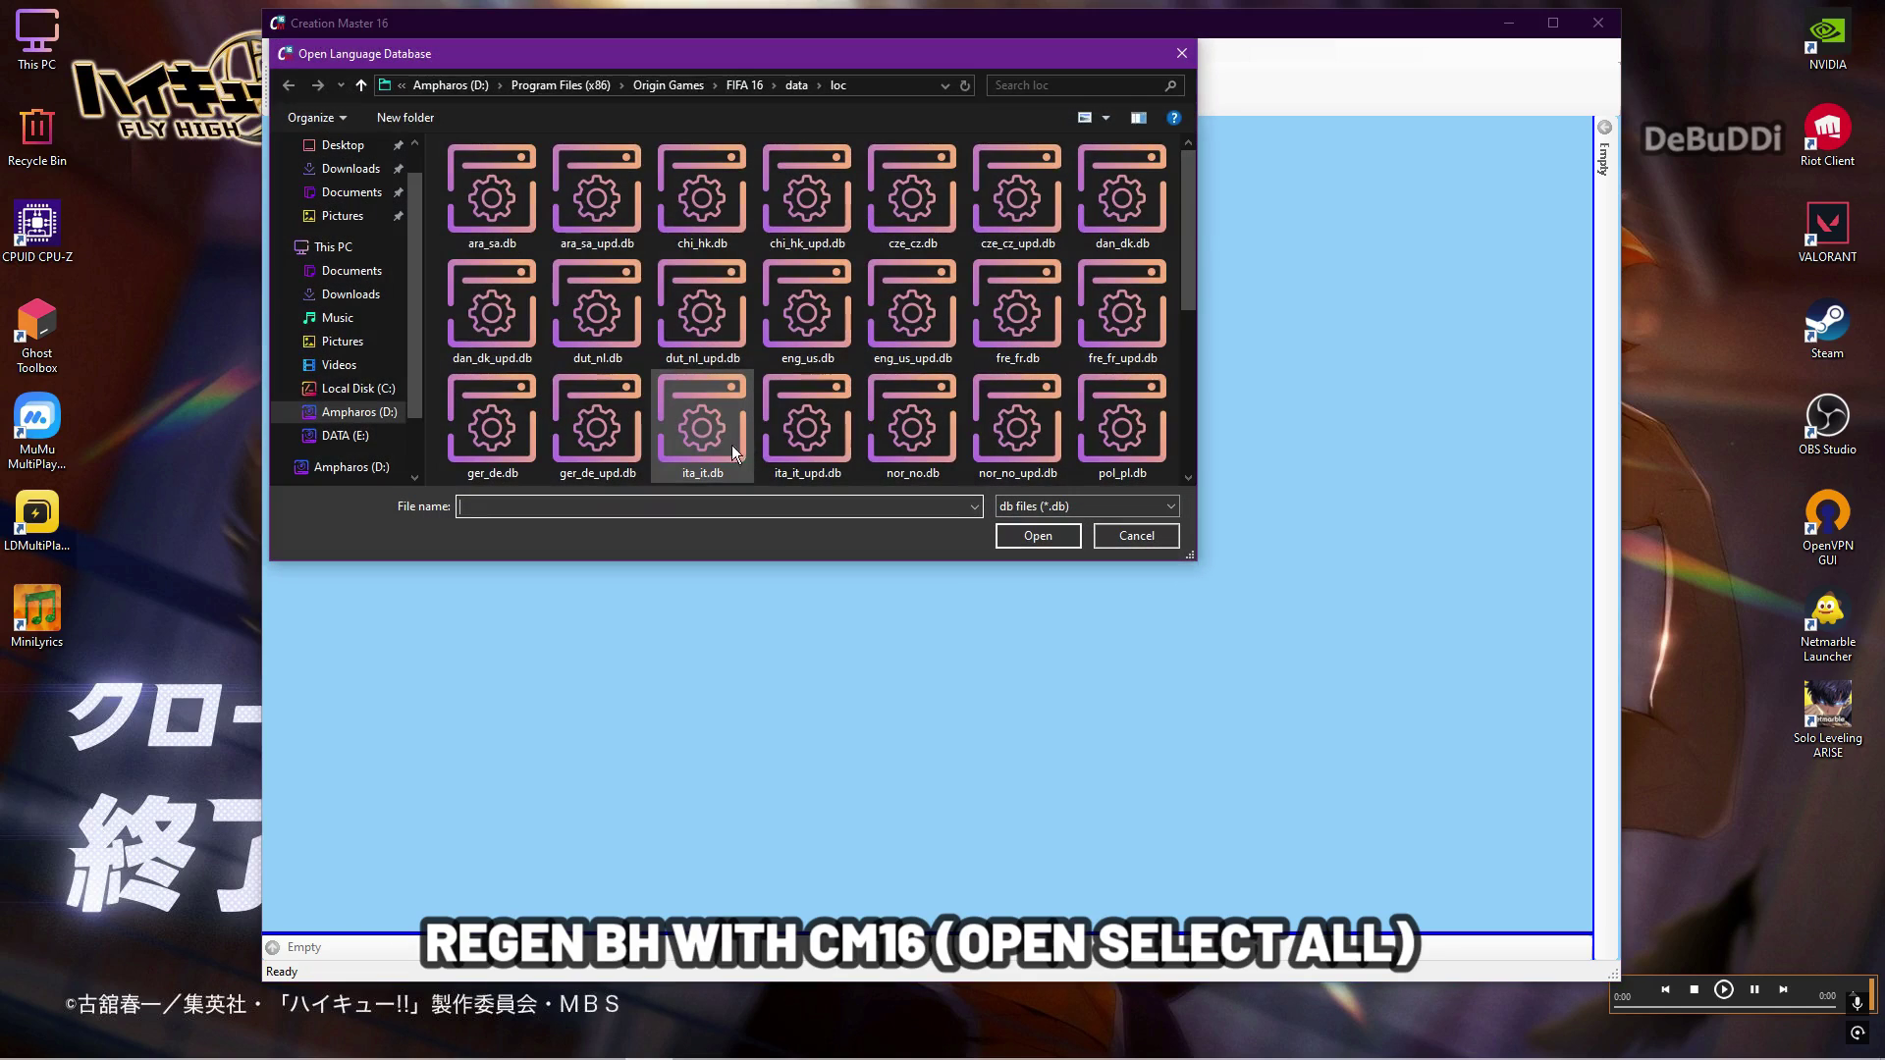
left_click(775, 328)
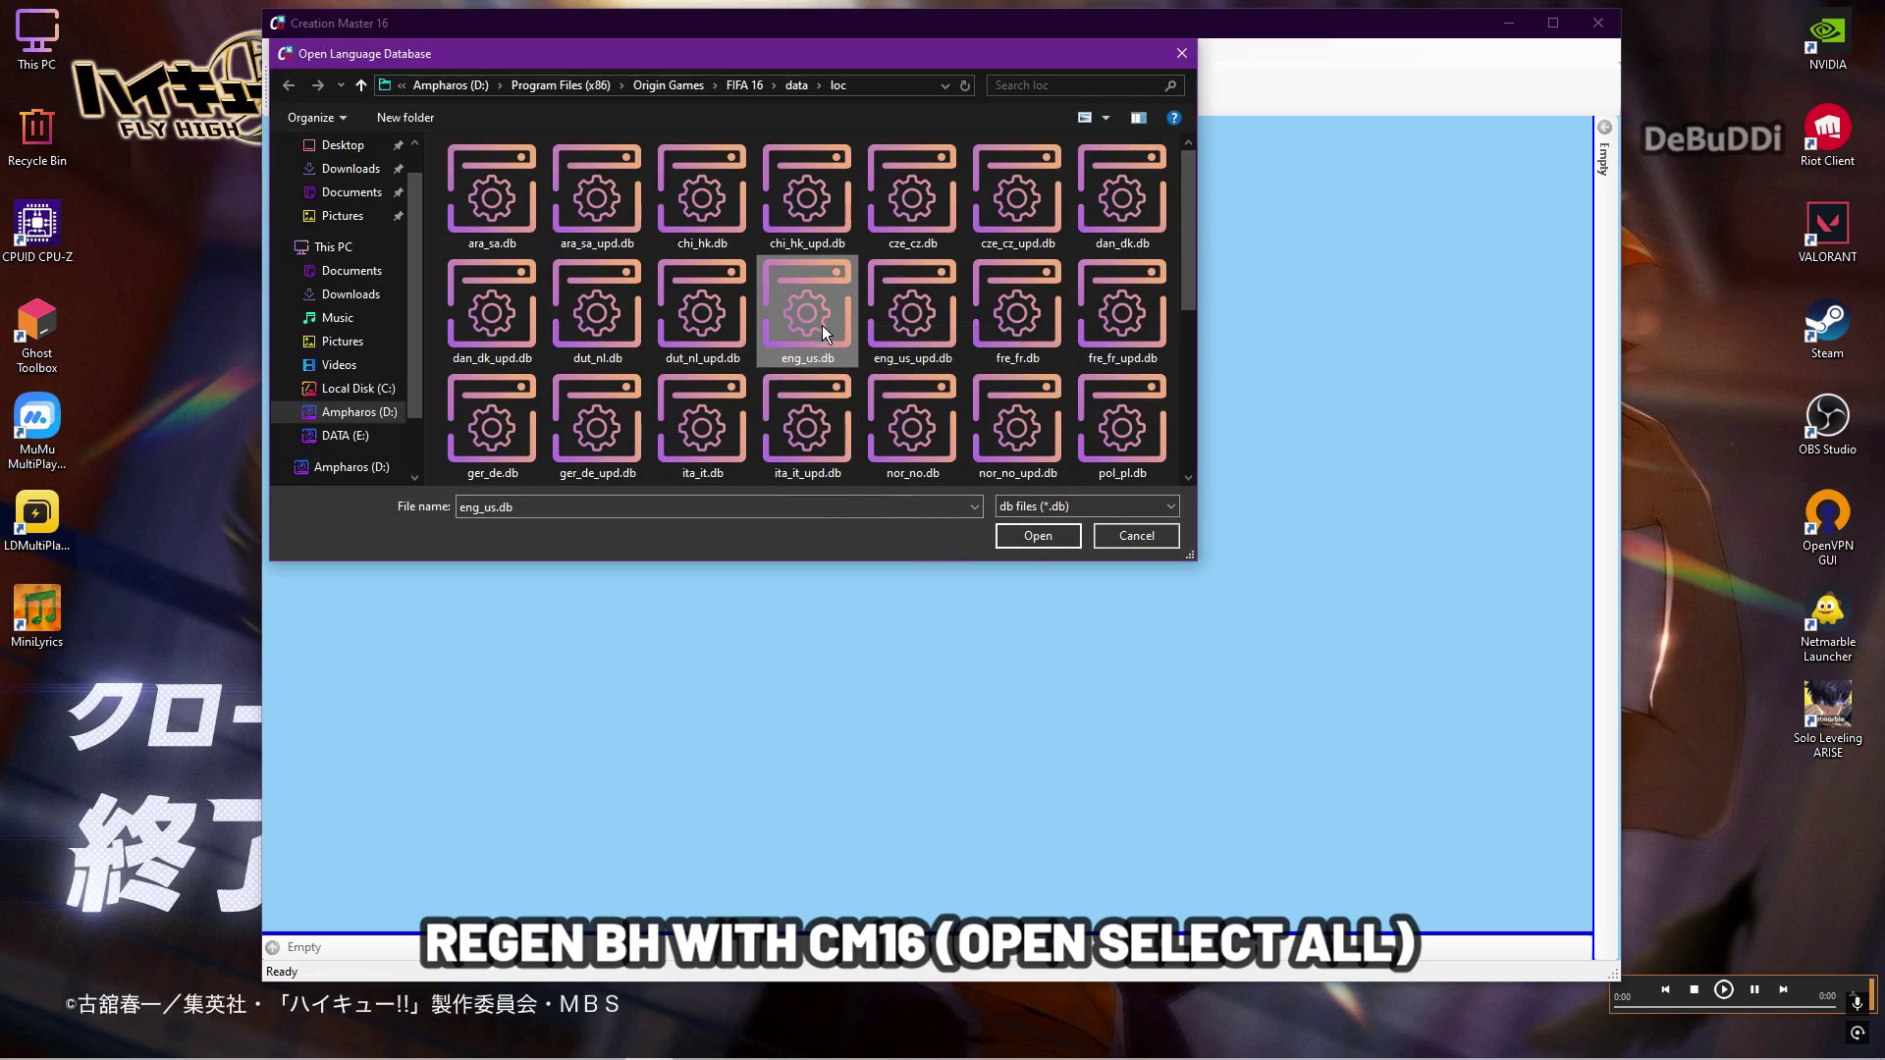
left_click(1038, 536)
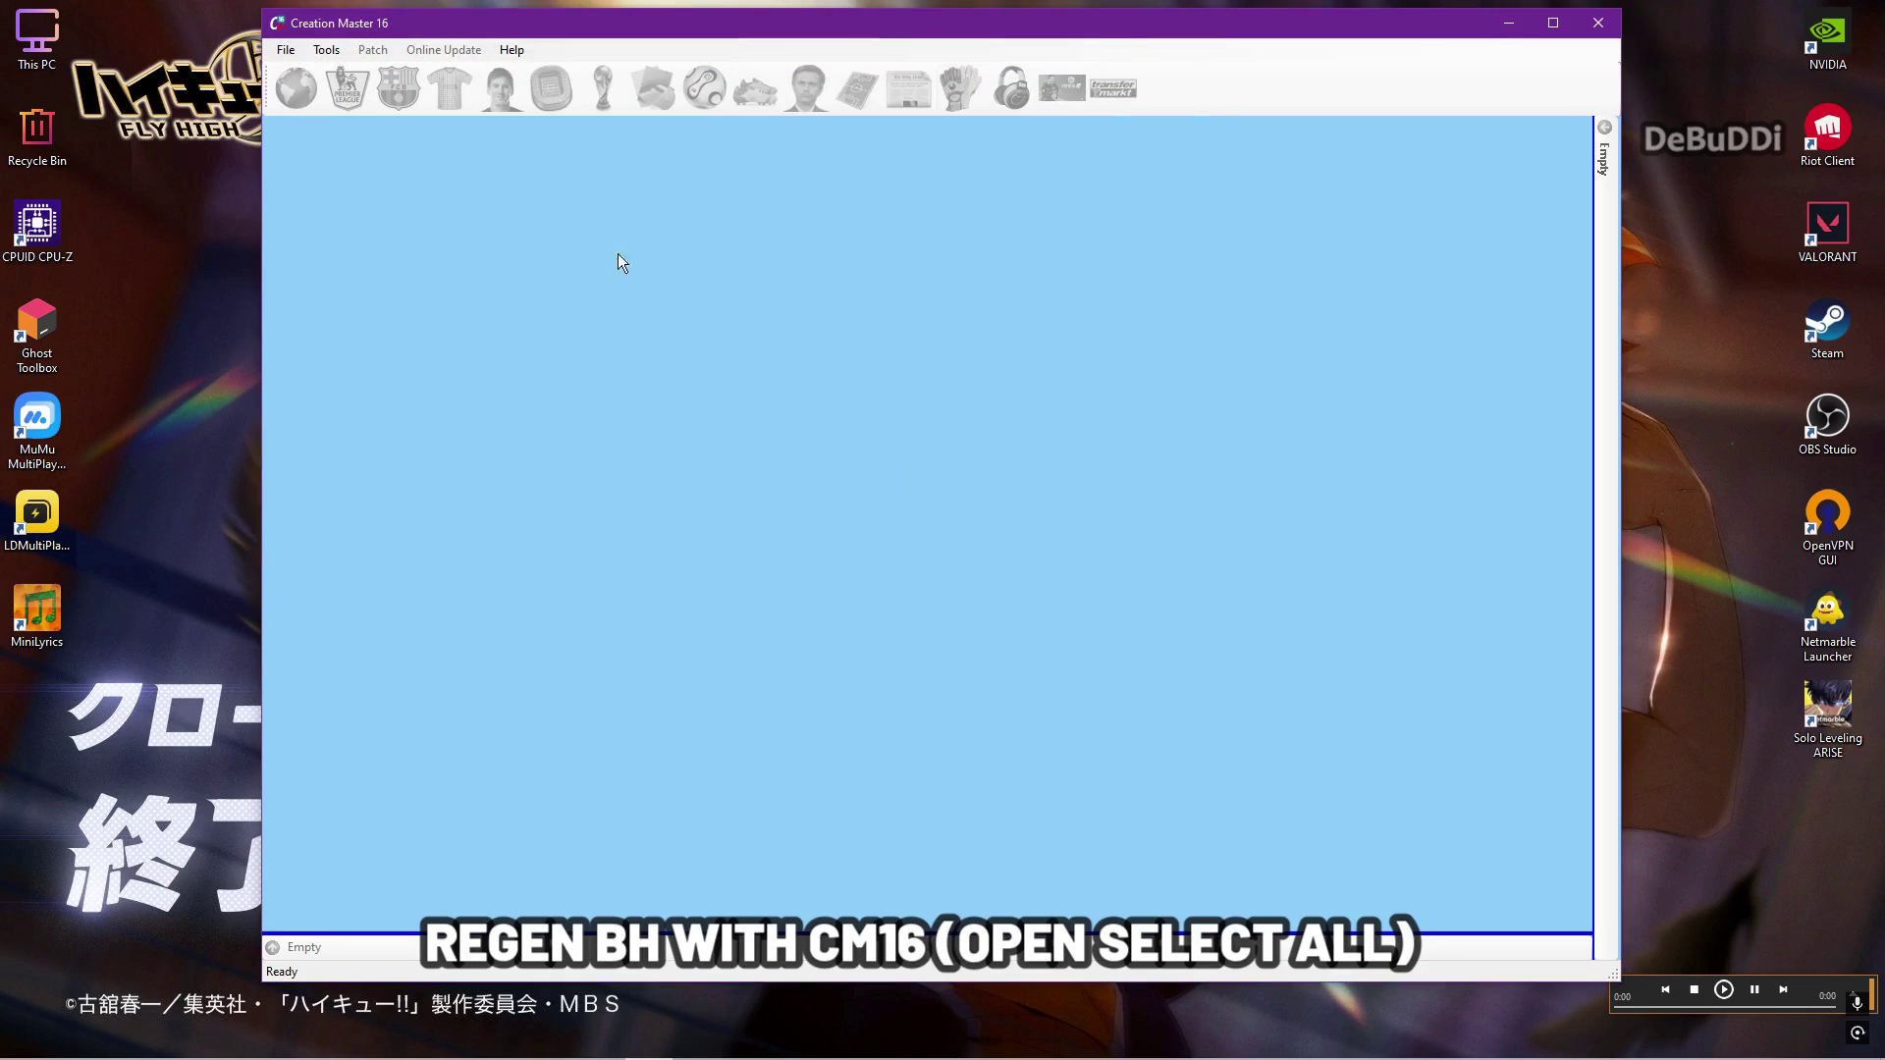
Run Regenerate BH on the opened FIFA 16 installation and confirm the regeneration.
left_click(326, 50)
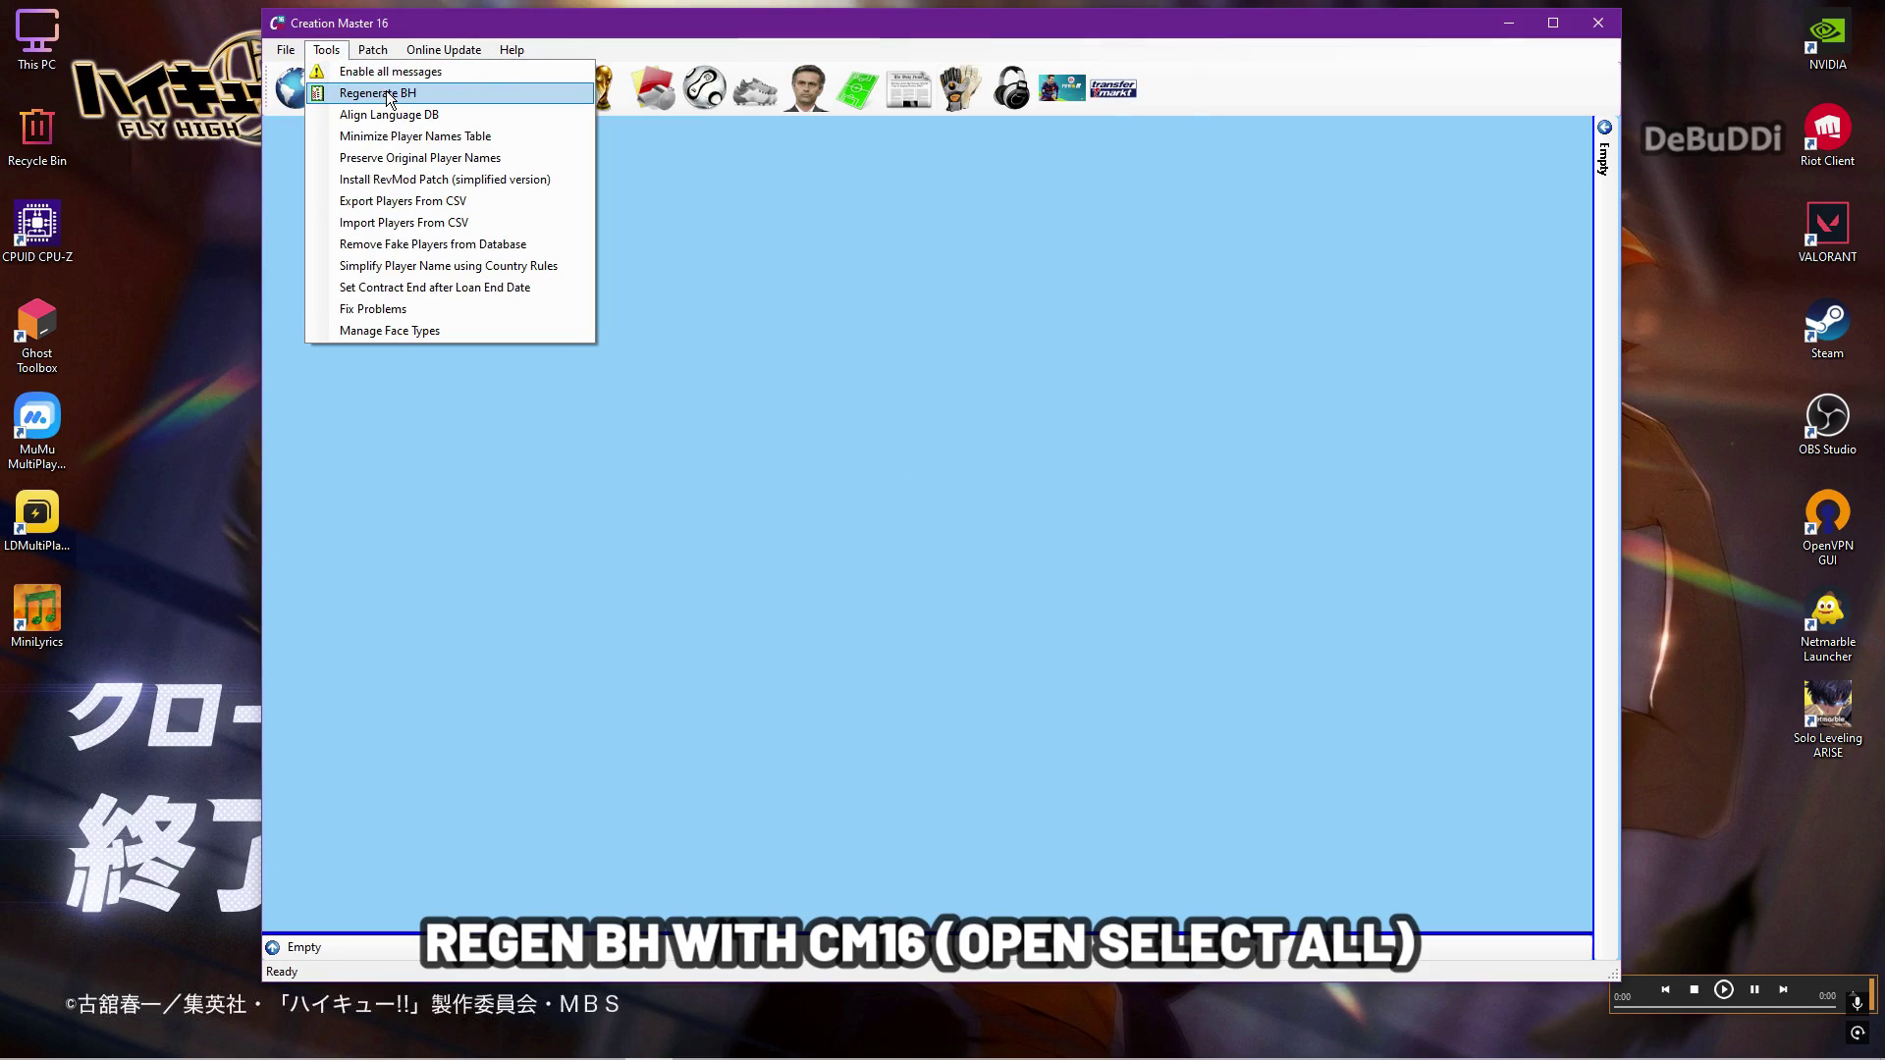
left_click(339, 89)
left_click_drag(285, 220, 426, 234)
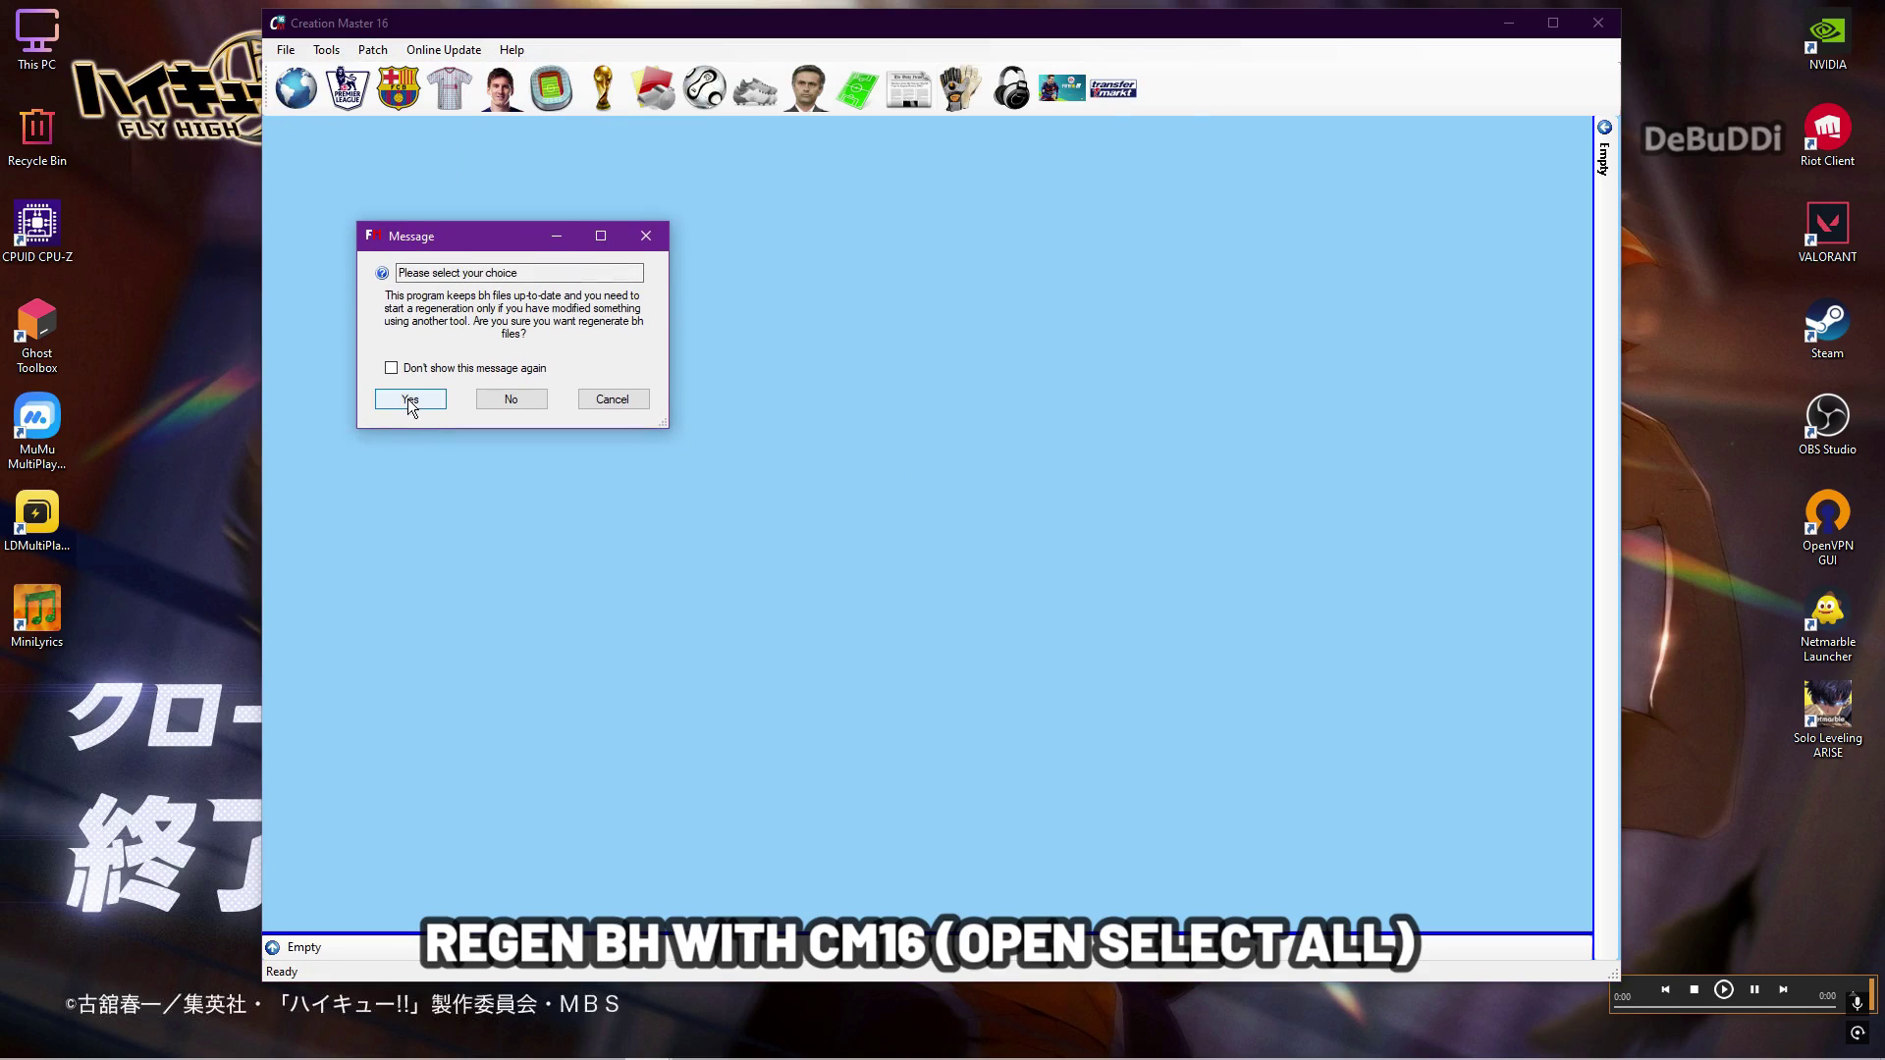
left_click(409, 396)
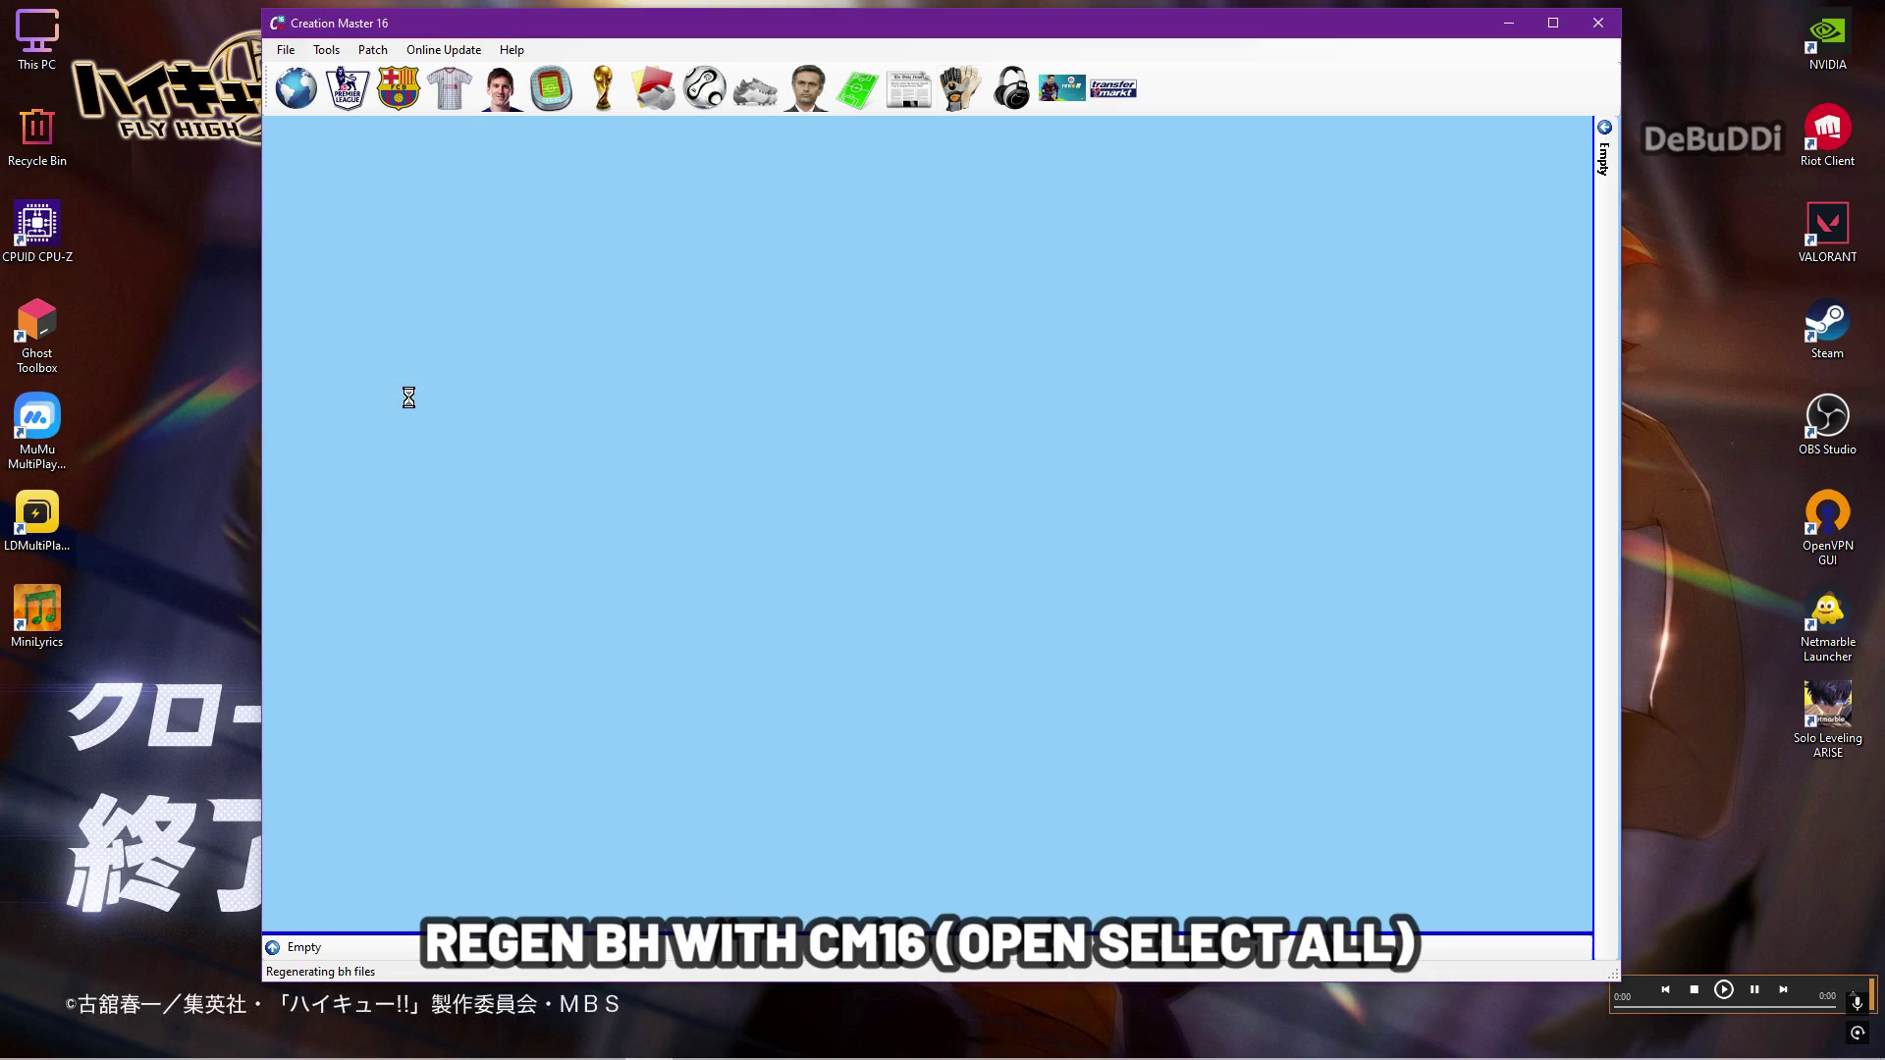